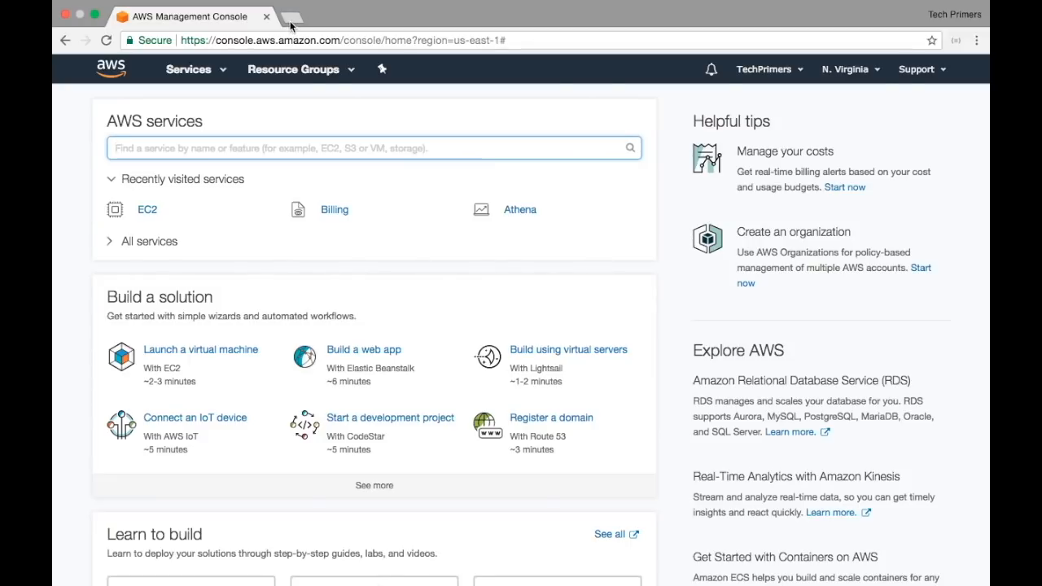
Step: Open the aws.amazon.com website in a new browser tab
click(291, 22)
text(awe)
key(BackSpace)
text(s)
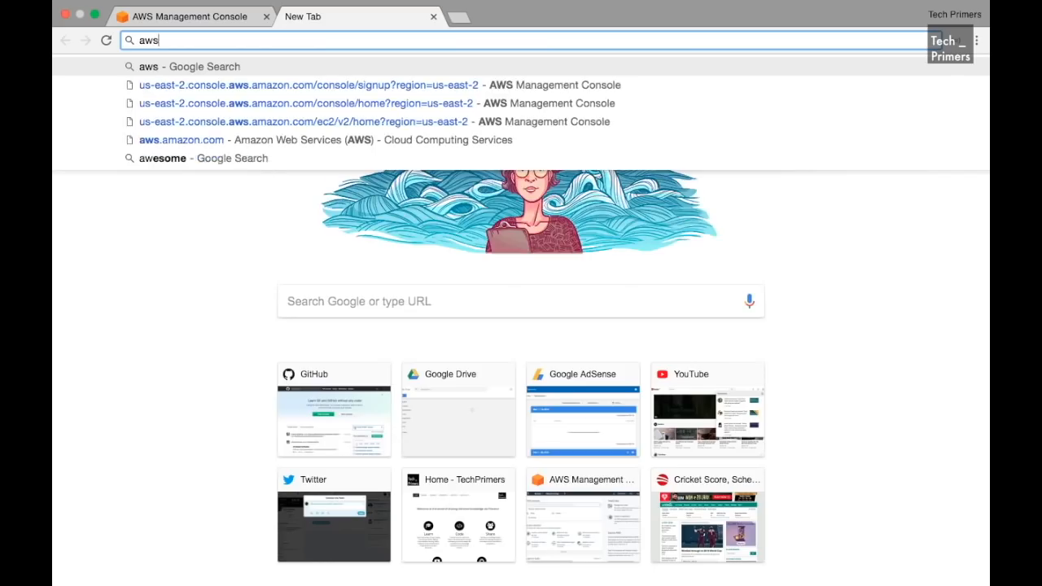
text(.amazon)
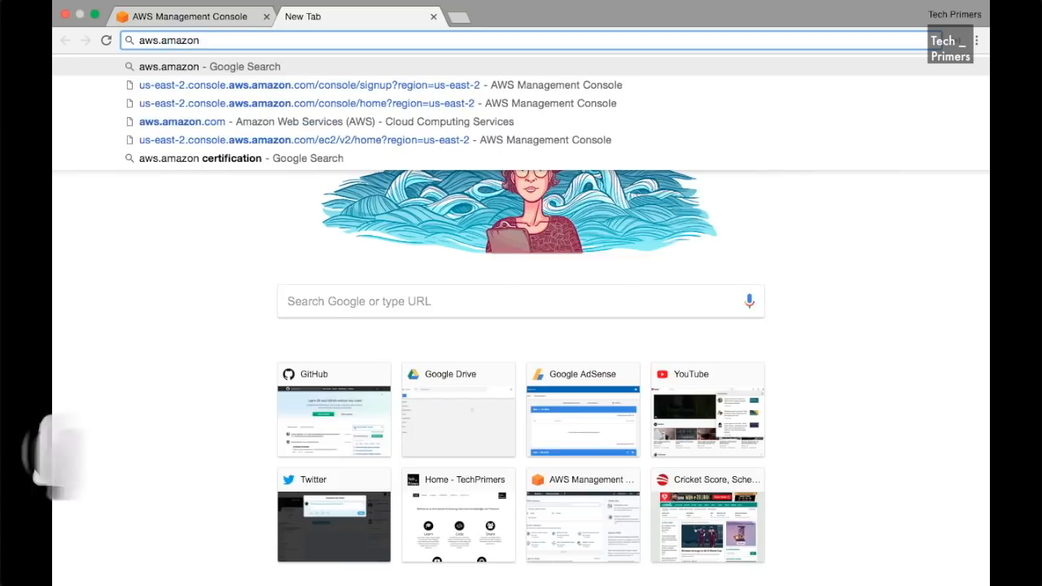
text(.c)
key(Return)
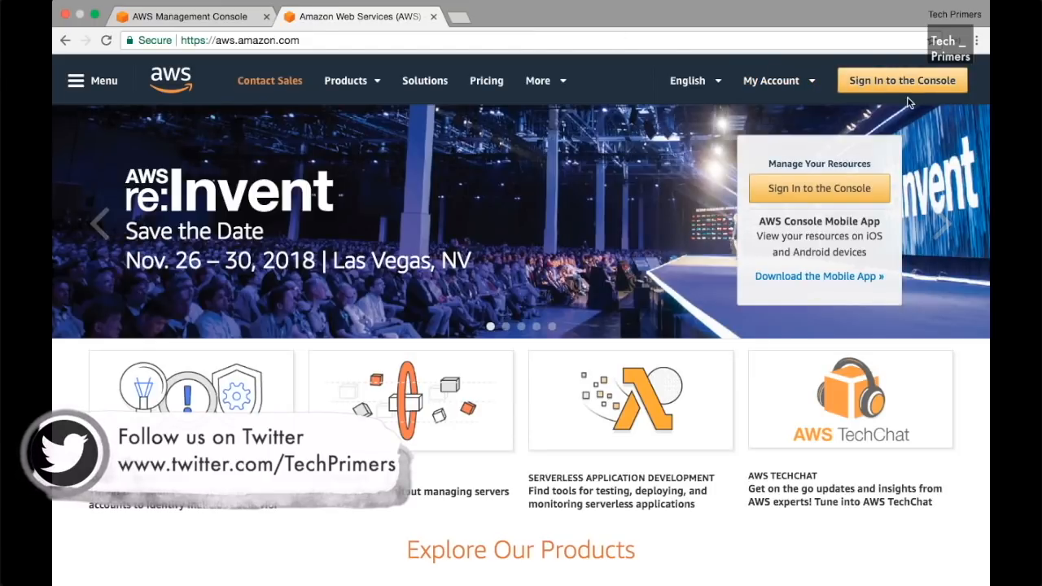
Step: Return to the AWS Management Console tab and look over its home page and the full list of services
click(168, 19)
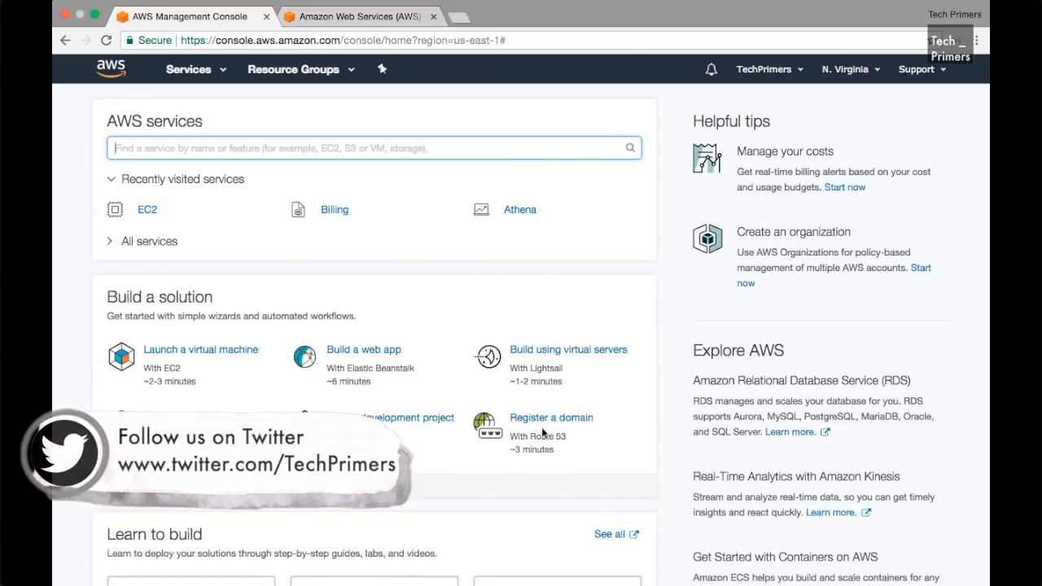
scroll(236, 223, down, 5)
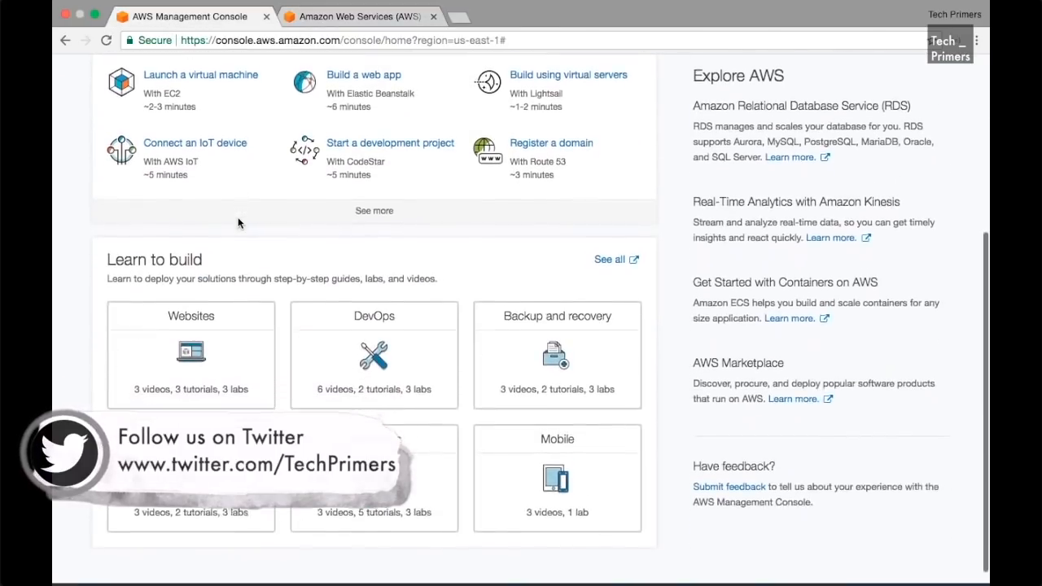
scroll(237, 223, down, 1)
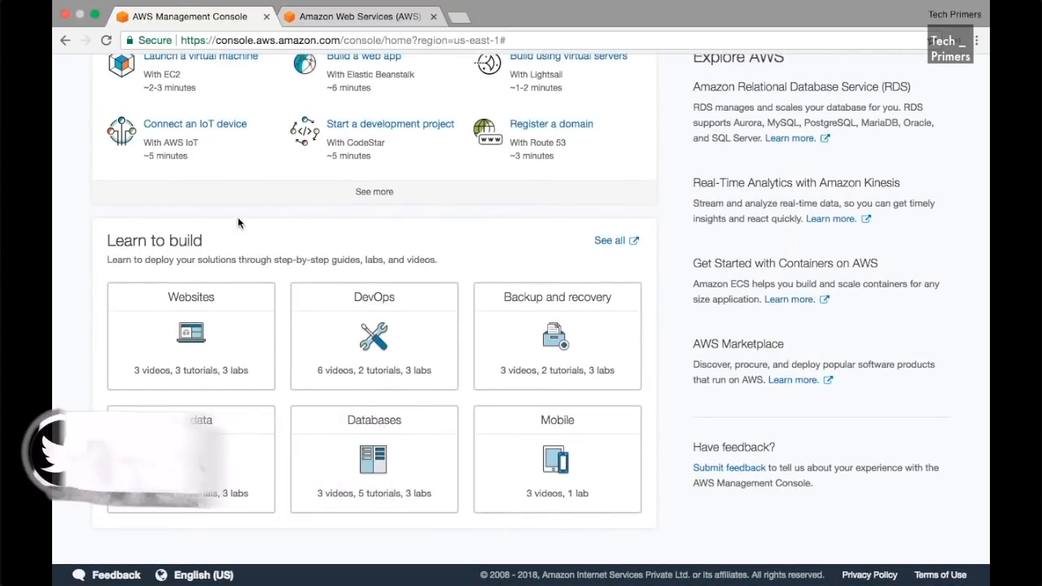
scroll(236, 222, up, 6)
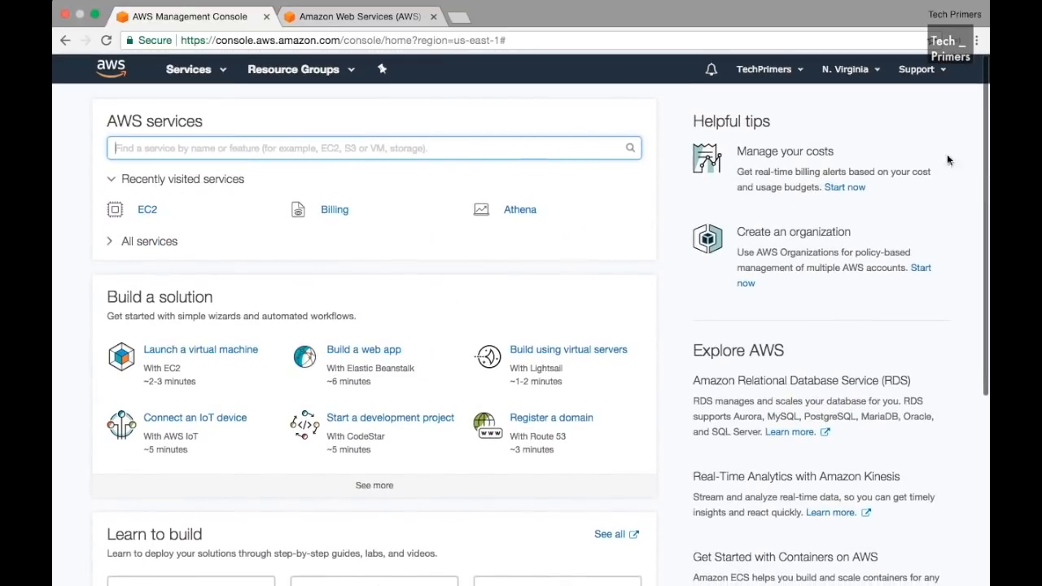
click(192, 65)
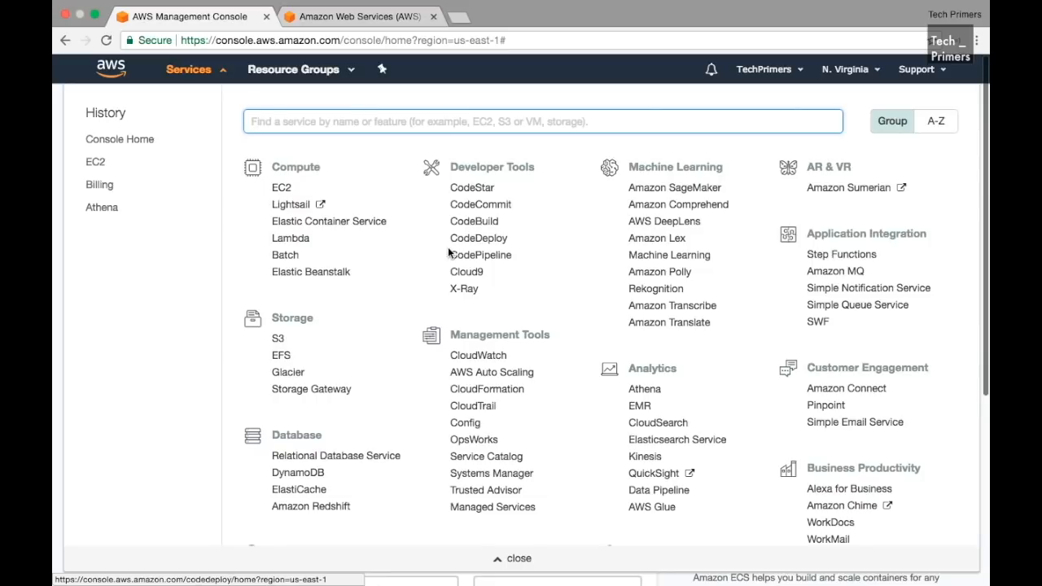
click(211, 73)
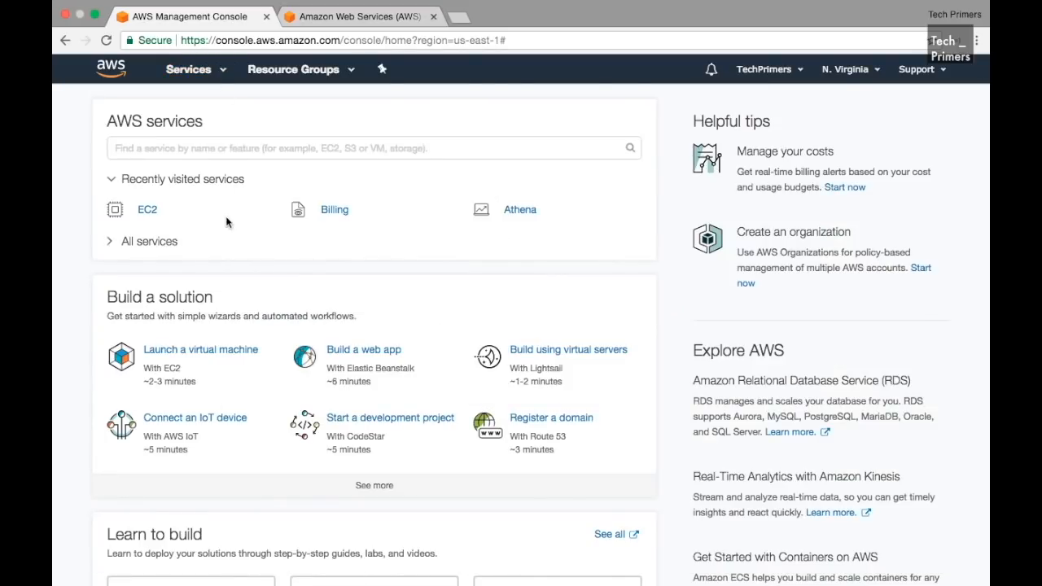
Step: Open the EC2 service and review its dashboard's resources and service health
click(203, 71)
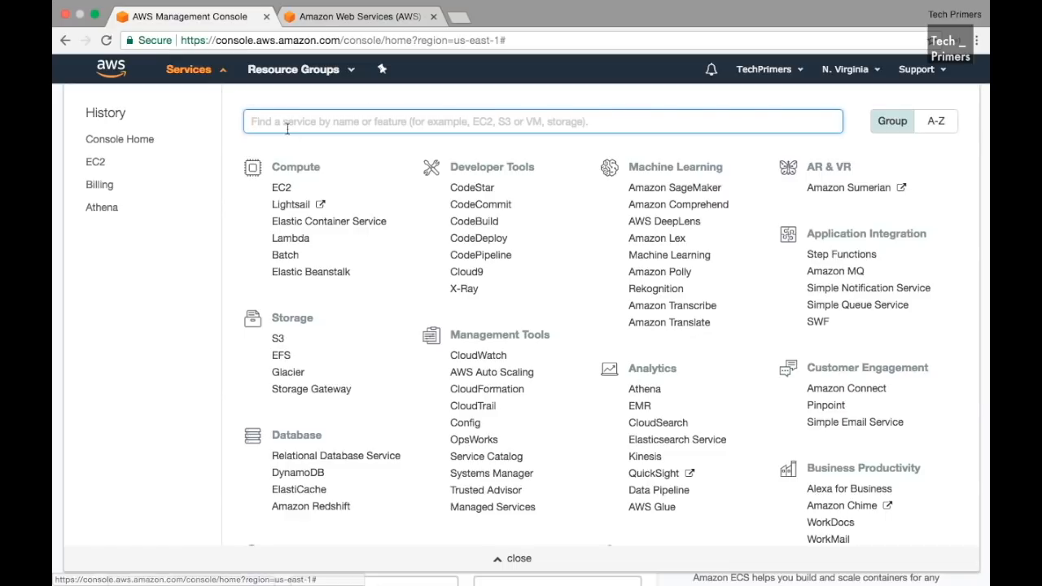
click(281, 189)
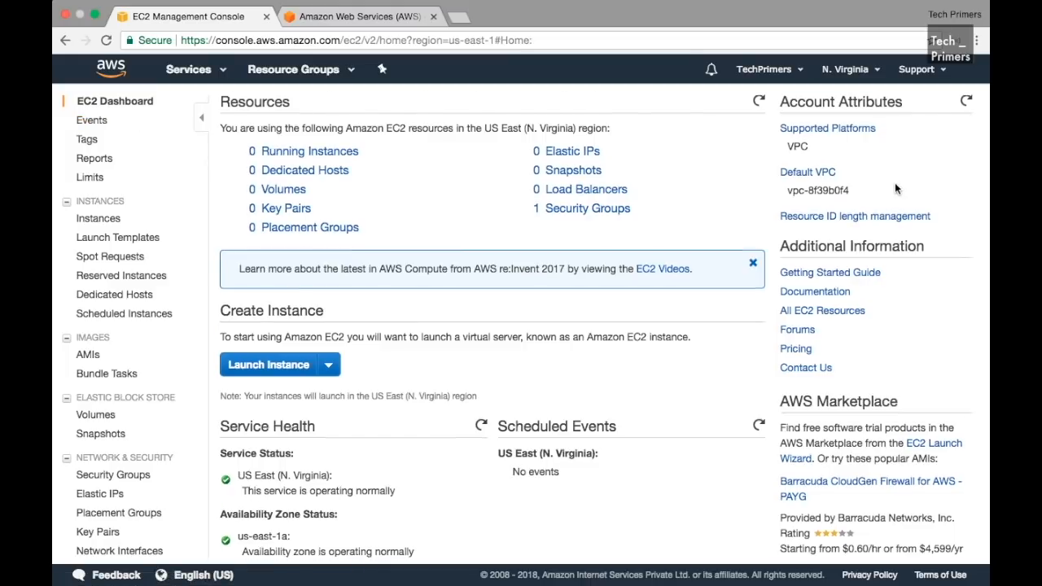
scroll(895, 182, down, 5)
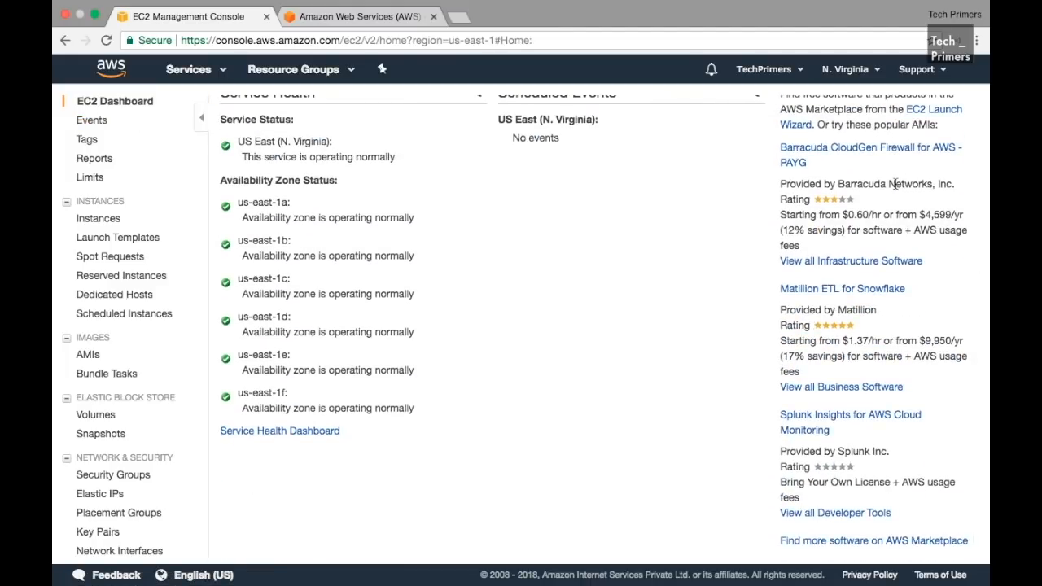
scroll(895, 184, up, 4)
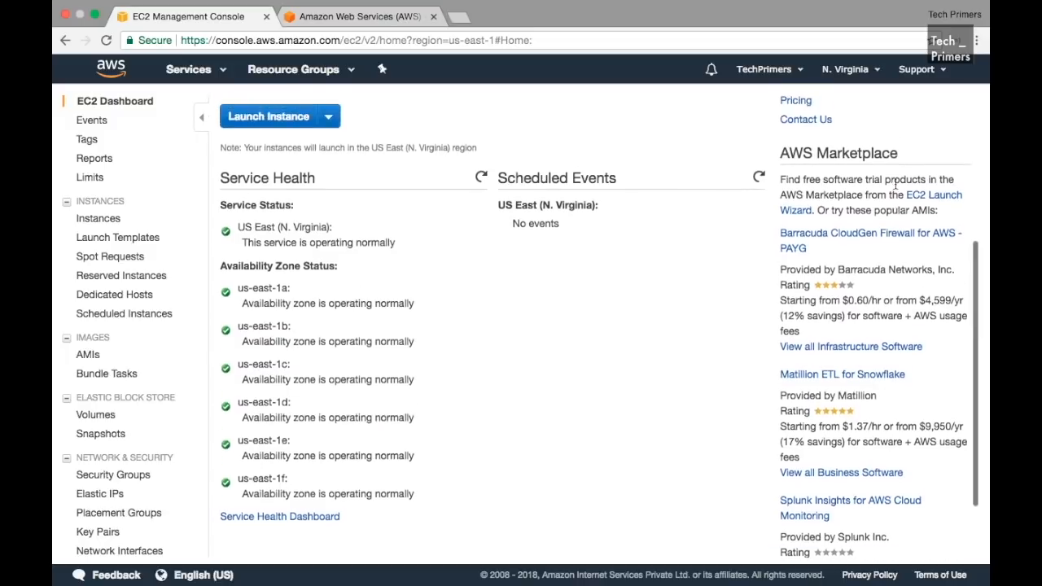
scroll(895, 183, up, 1)
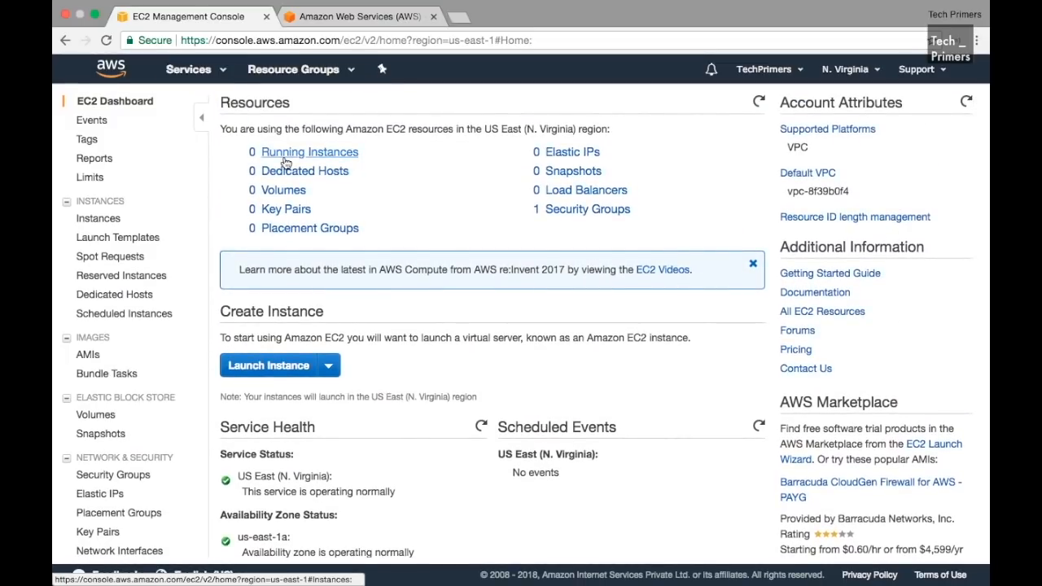
Step: View the instances in the US East (Ohio) region and switch back to US East (N. Virginia)
click(838, 78)
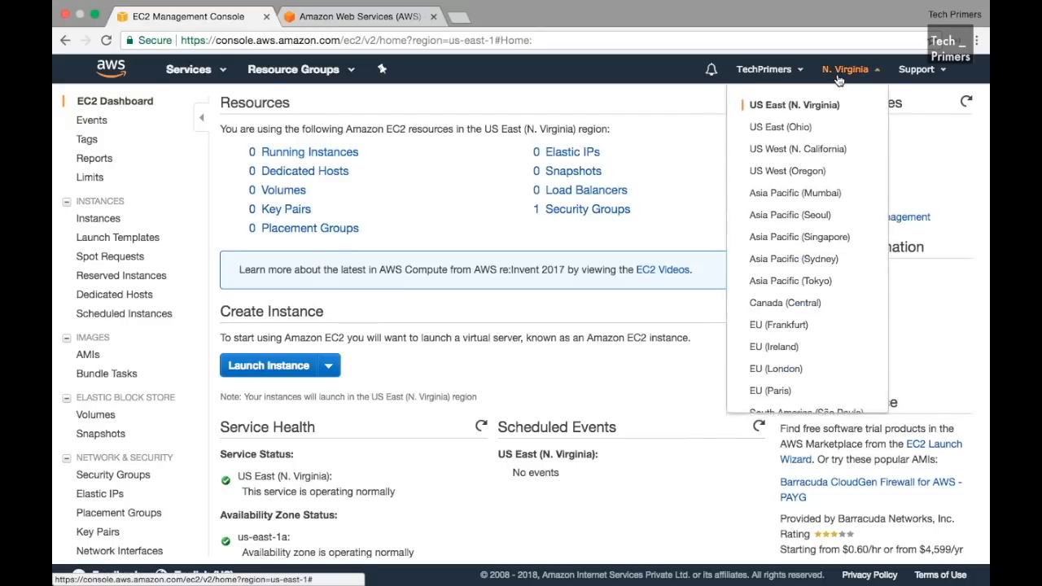
click(798, 130)
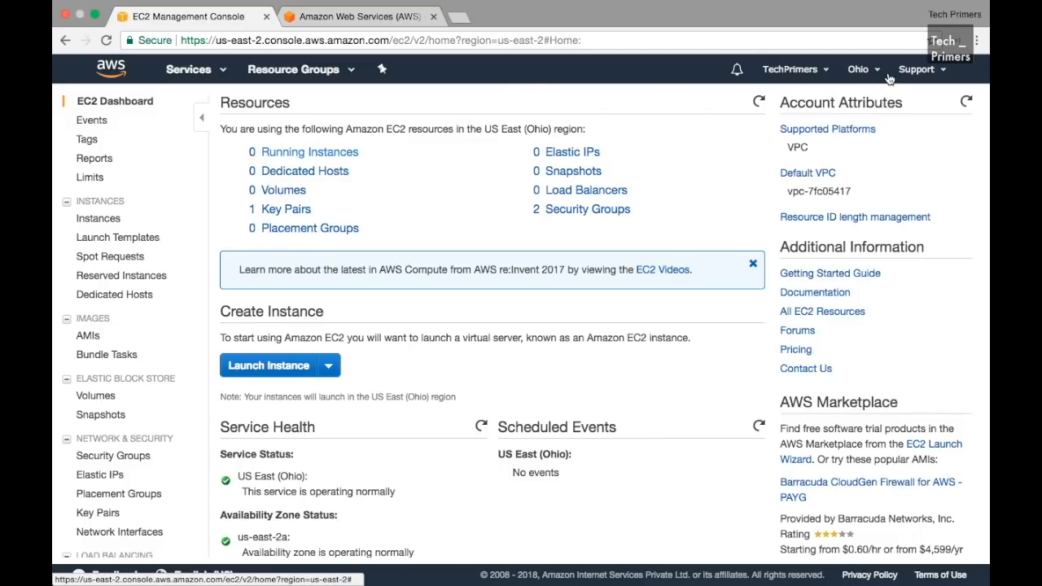
click(324, 152)
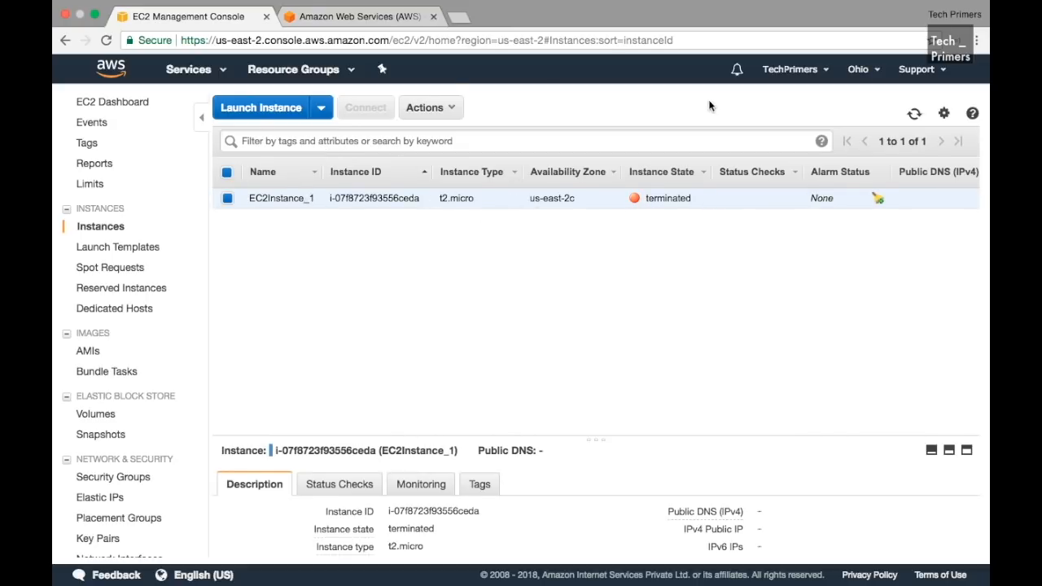
click(879, 73)
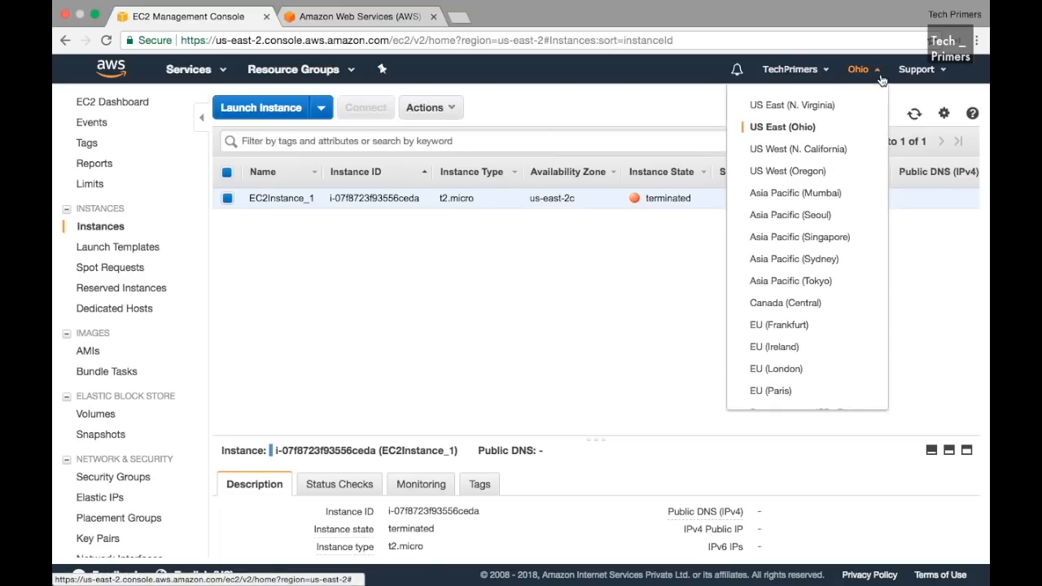
click(822, 104)
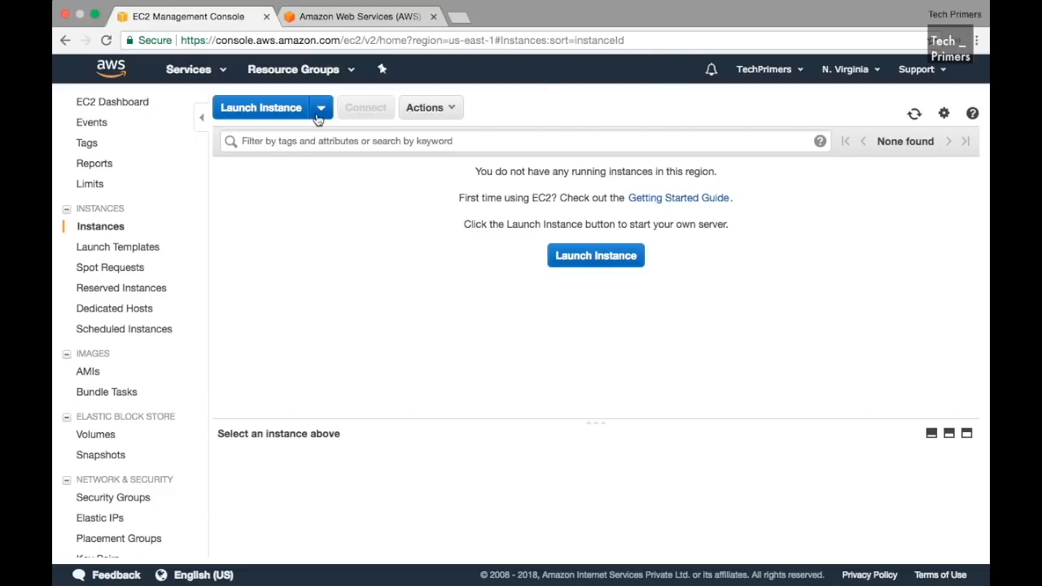
Step: Start launching a new instance and choose the Ubuntu Server 16.04 LTS (HVM), SSD Volume Type machine image
click(263, 119)
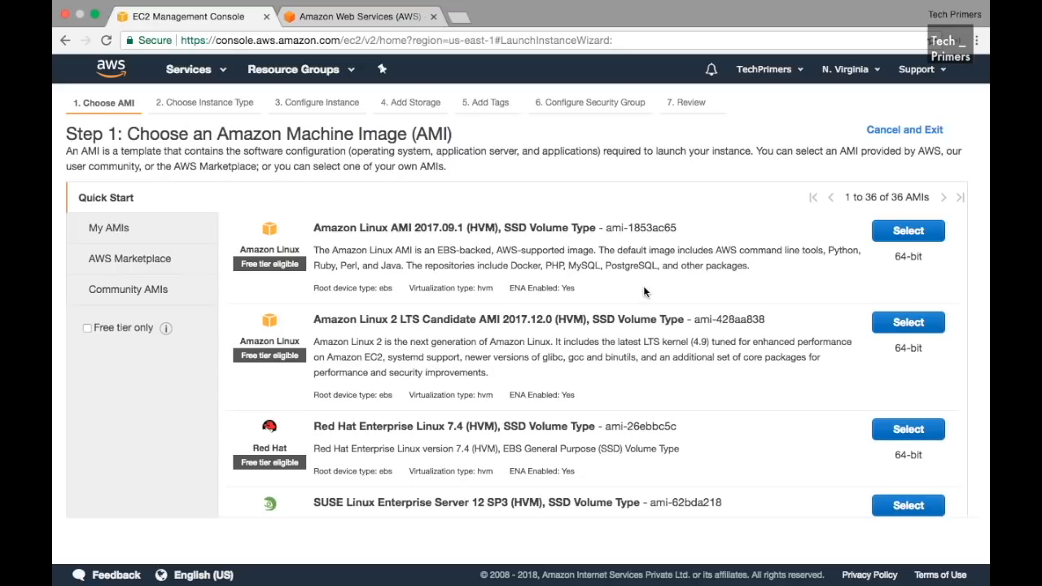
scroll(644, 292, down, 5)
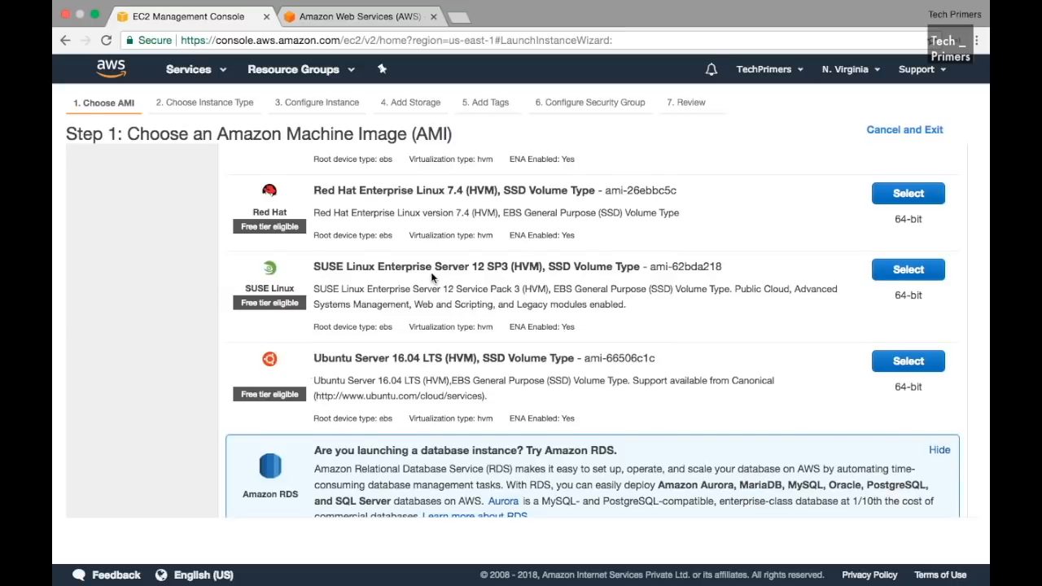
scroll(431, 278, up, 5)
scroll(432, 278, down, 10)
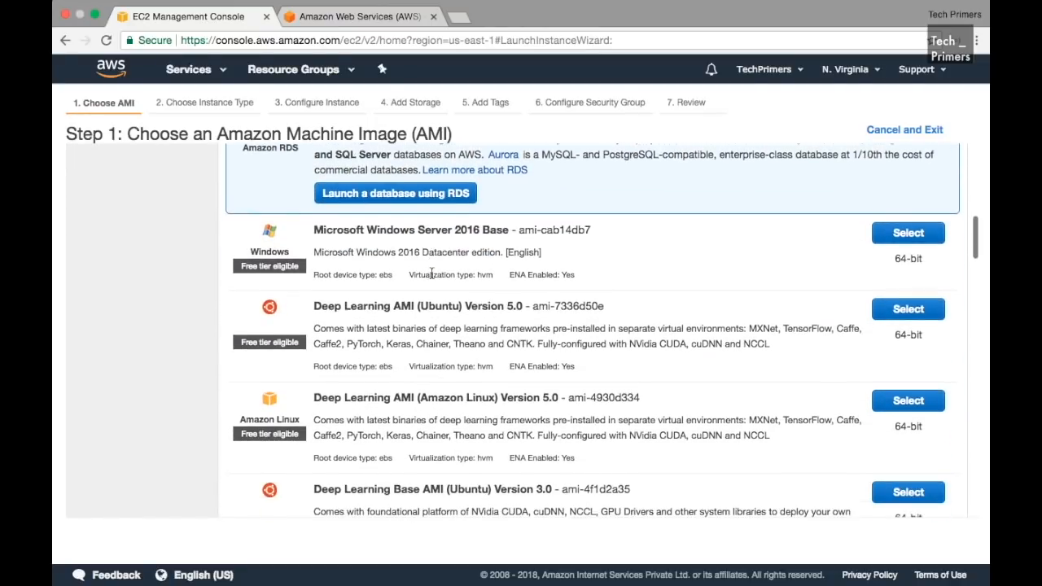
scroll(432, 274, down, 2)
scroll(393, 250, up, 2)
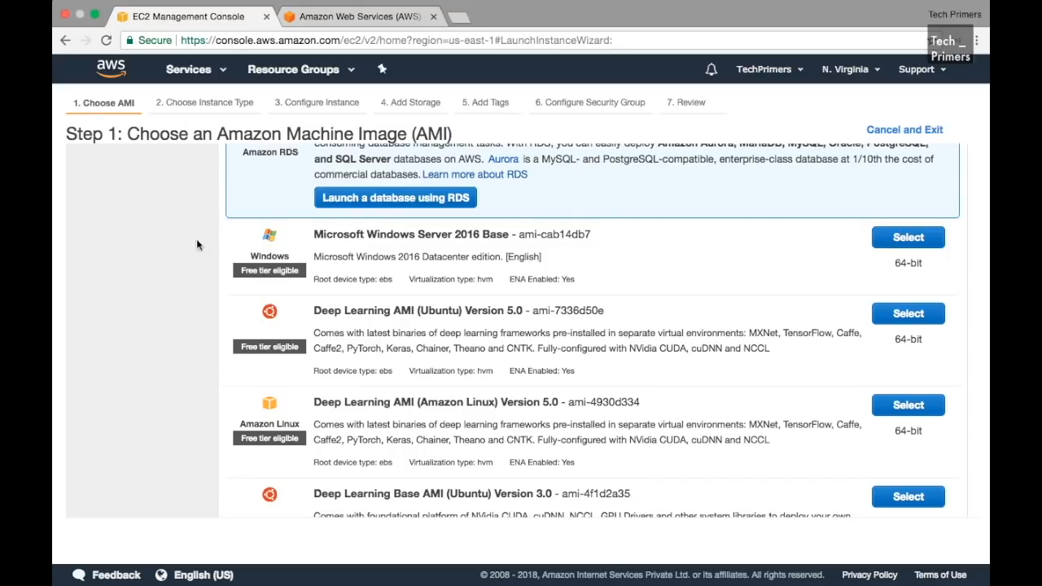
scroll(410, 257, up, 2)
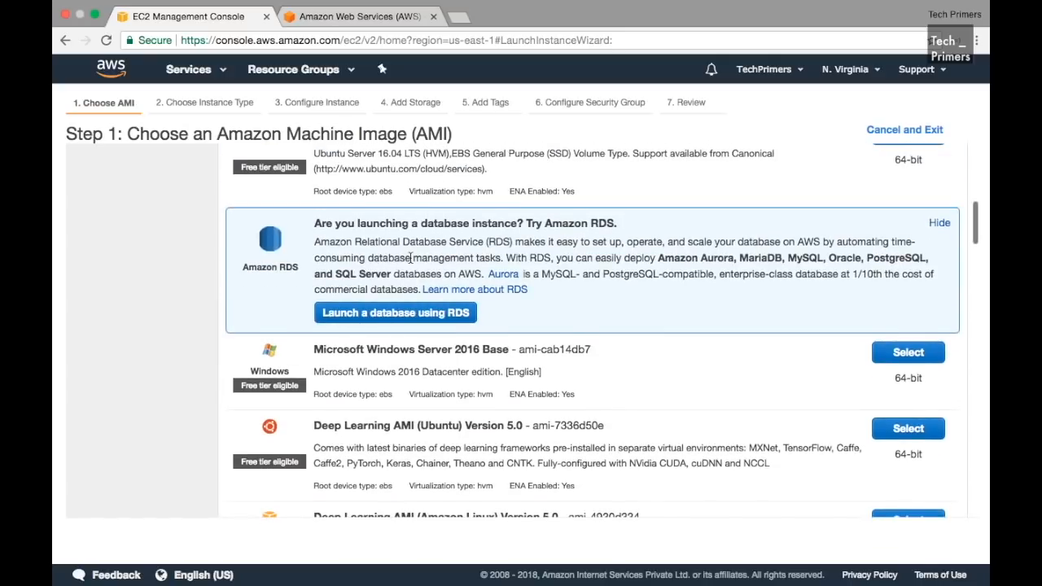
scroll(409, 258, up, 3)
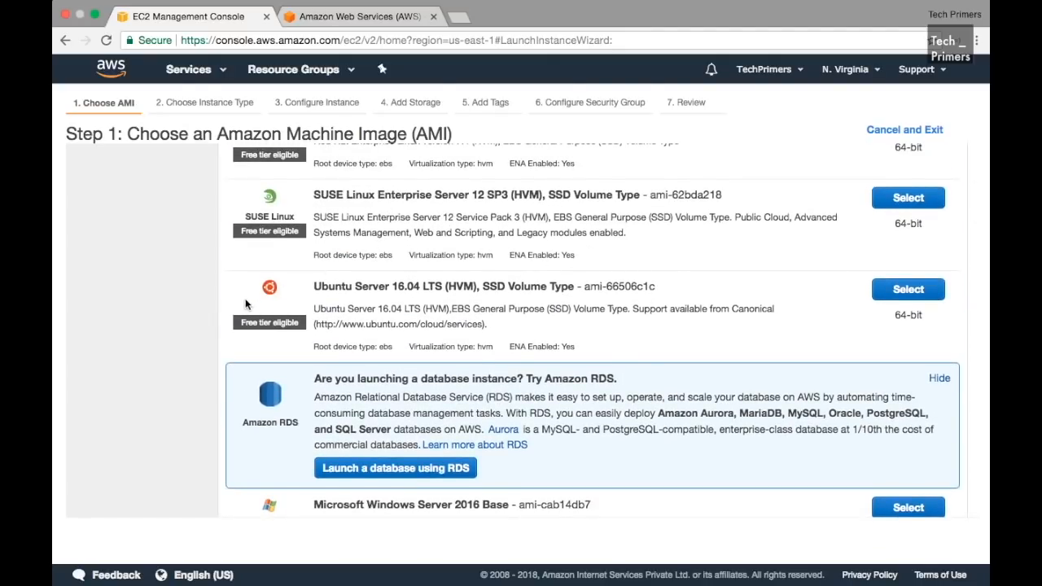
click(902, 289)
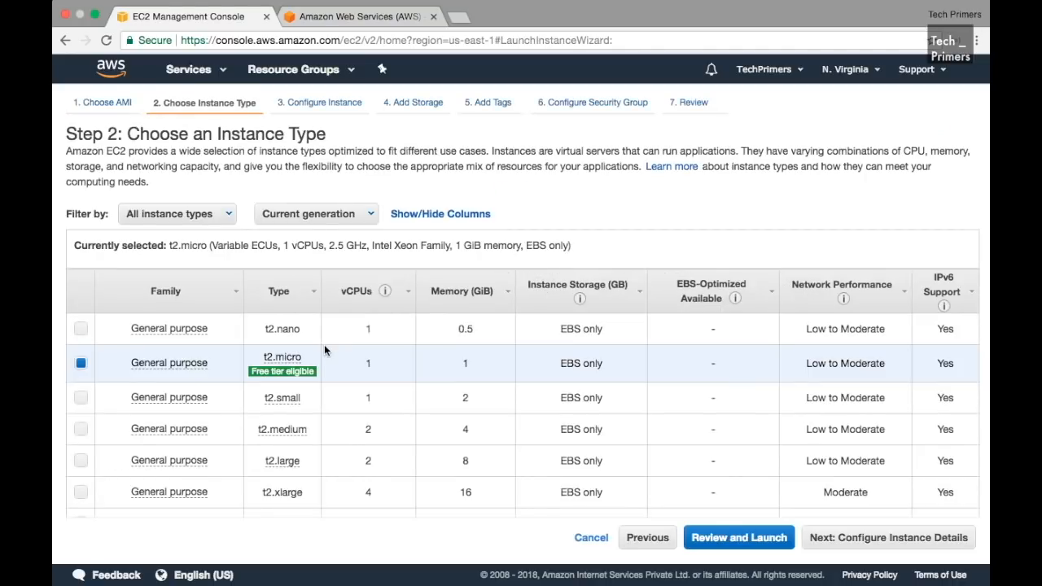
Step: Review the instance types, keep the free tier eligible t2.micro, and proceed to configuring the instance details
scroll(255, 354, down, 2)
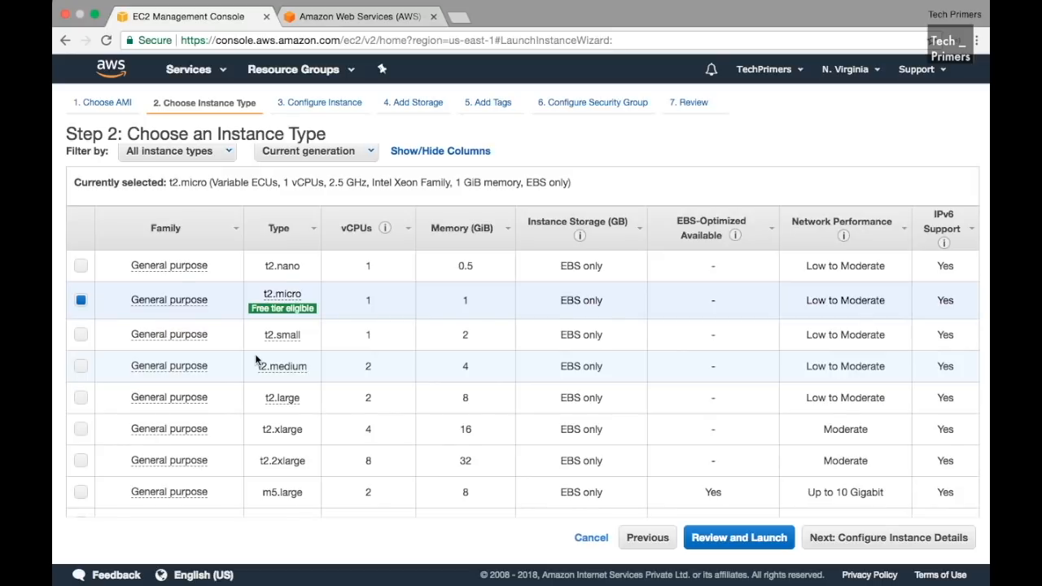
mouse_move(175, 303)
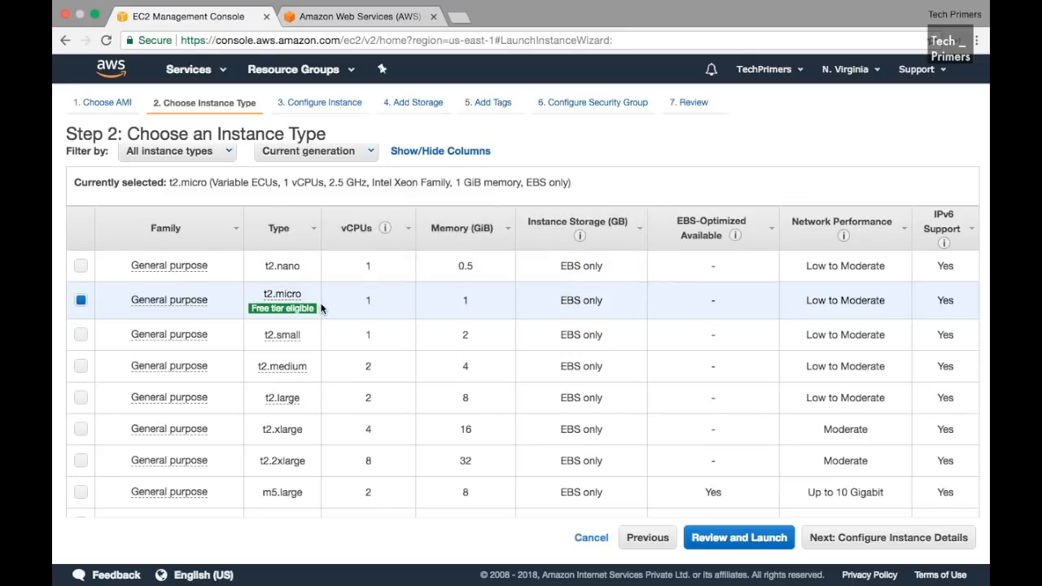
scroll(320, 307, down, 5)
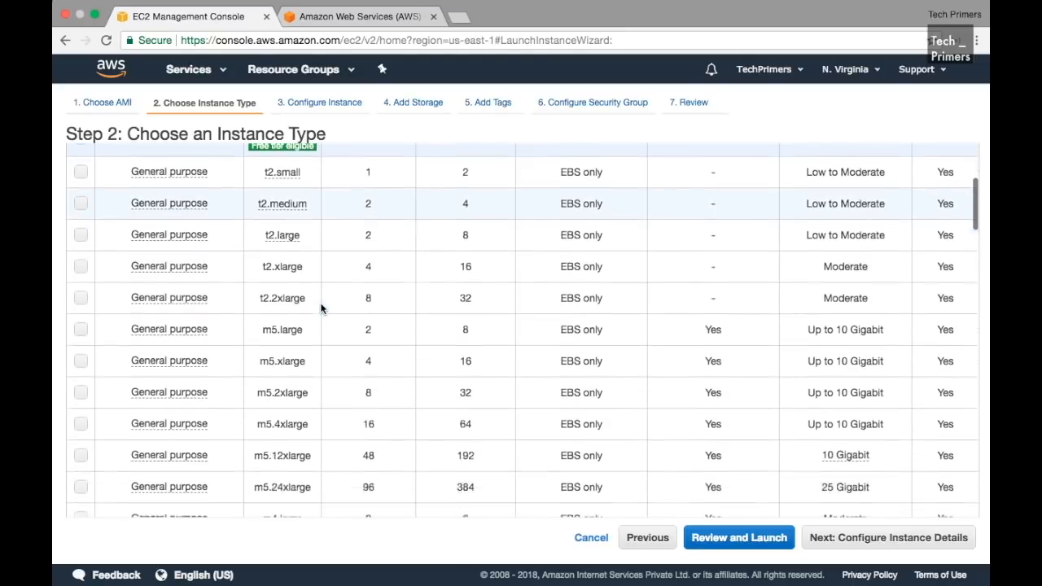
scroll(297, 375, down, 5)
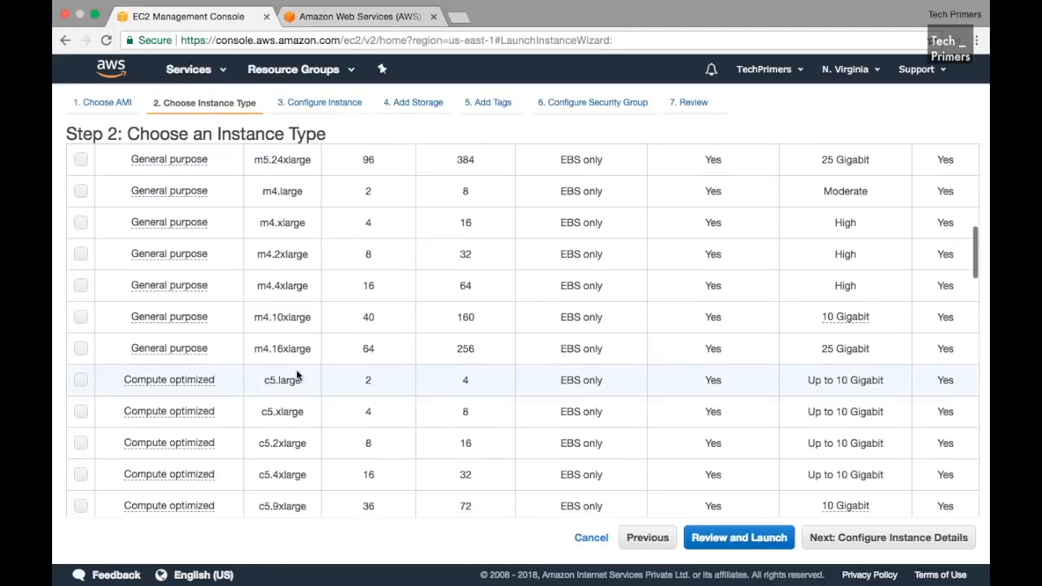
scroll(298, 368, up, 3)
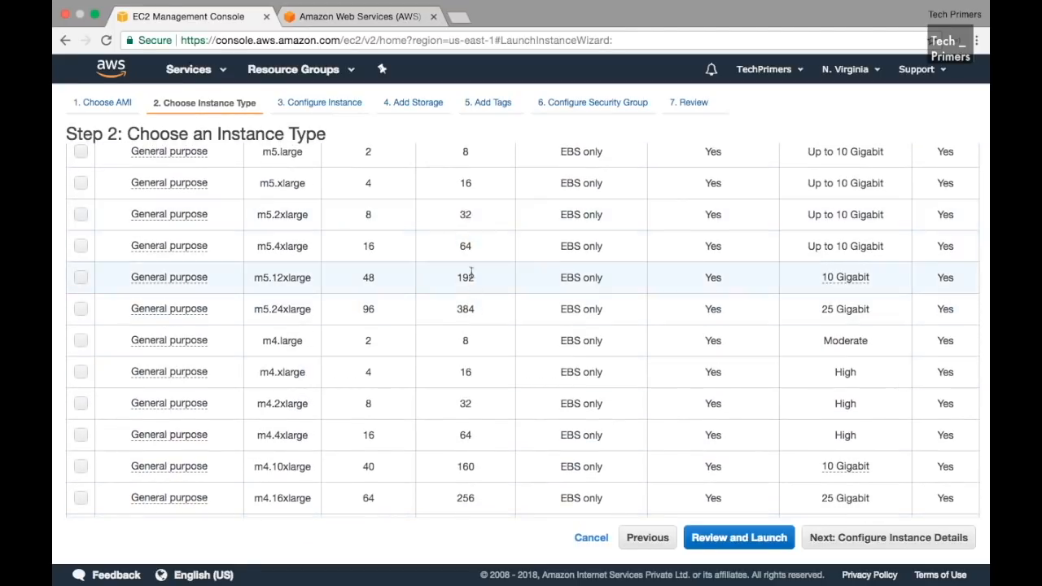
scroll(463, 273, up, 2)
scroll(463, 273, up, 8)
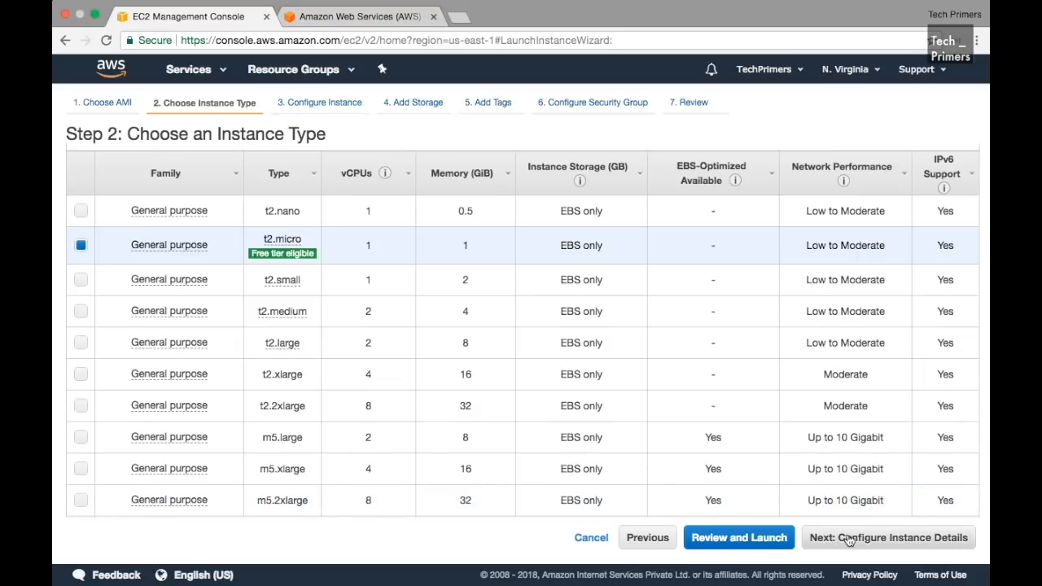
click(882, 548)
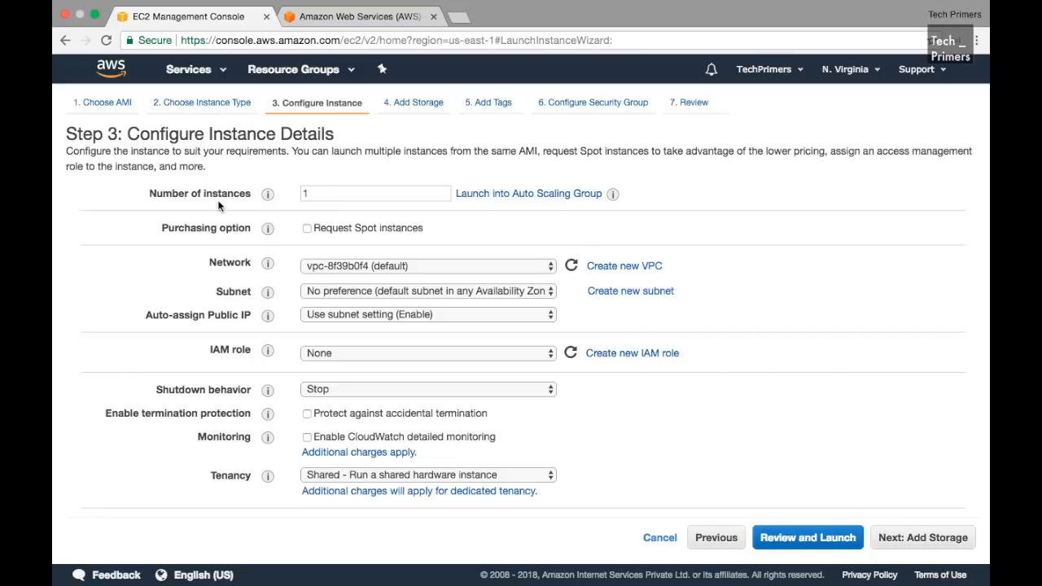
Step: Try 2 as the number of instances and restore it to 1
double_click(323, 192)
text(2)
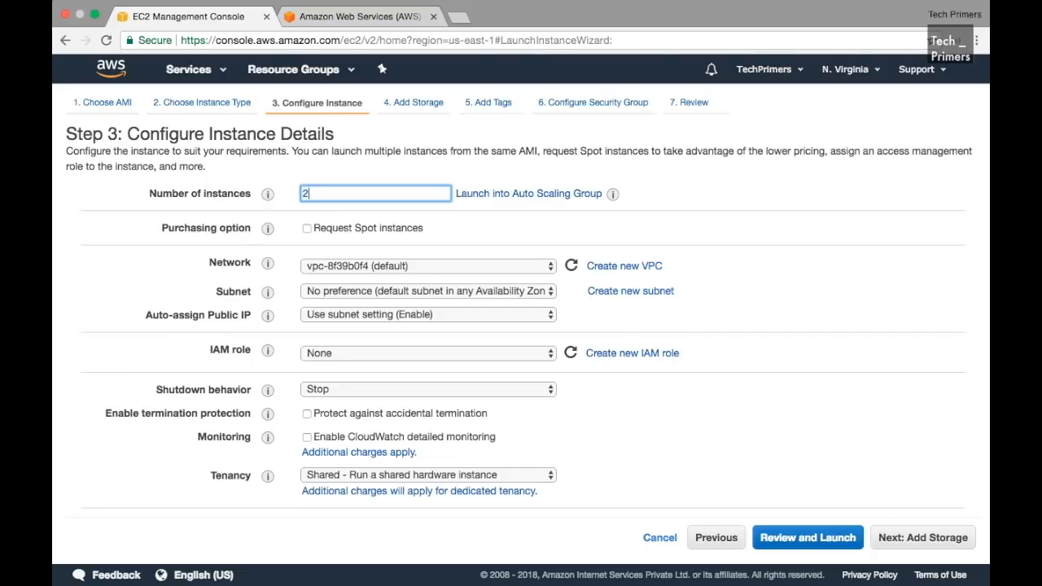
key(BackSpace)
text(1)
Step: Check the available IAM roles, keep None, and continue from the instance details to the storage configuration
click(411, 350)
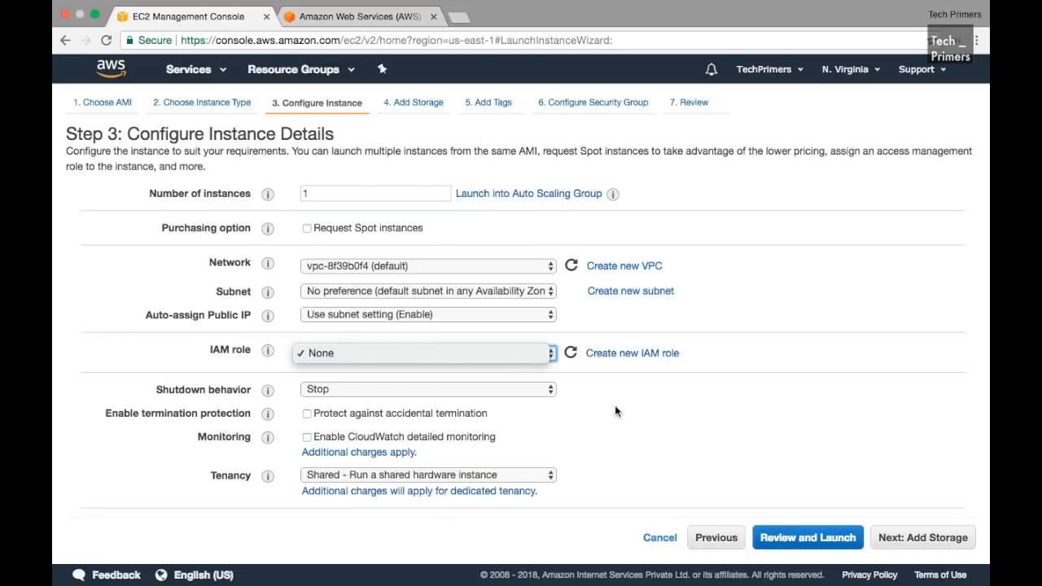
click(690, 380)
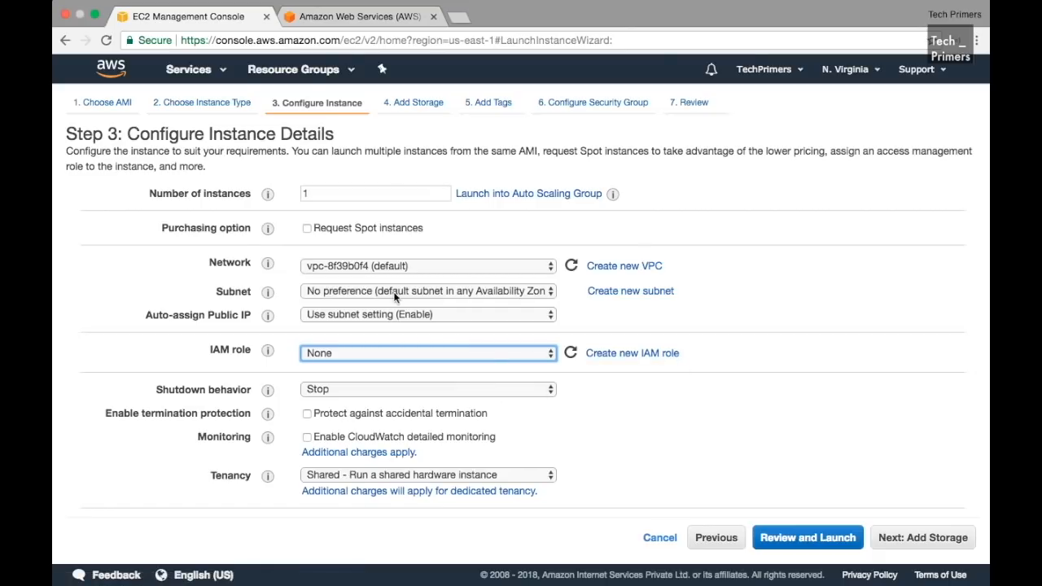
click(945, 541)
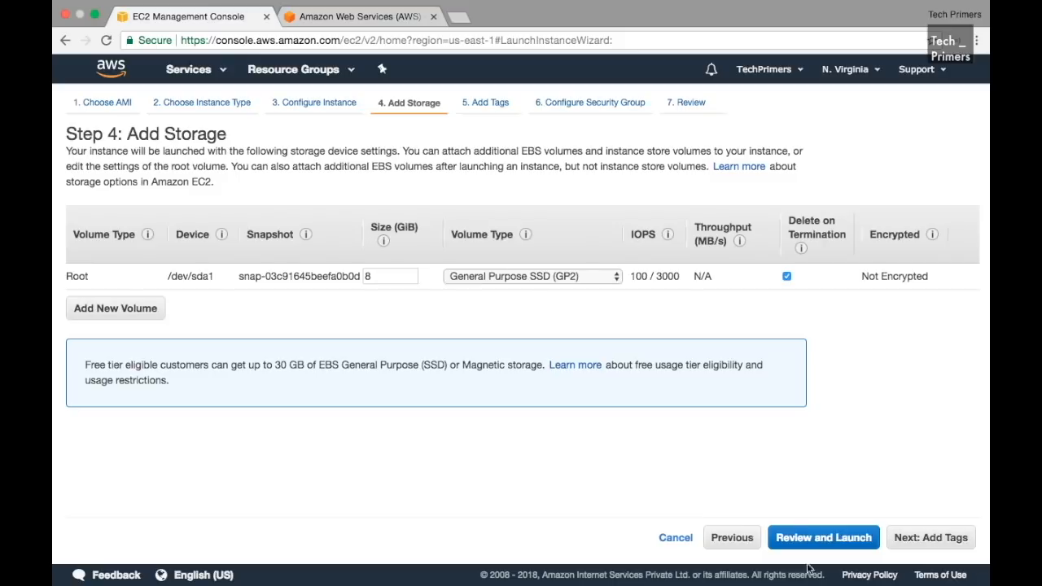
Step: Inspect the root volume's type and size, keep General Purpose SSD (GP2) and 8 GiB, and proceed to the tags
click(545, 280)
click(541, 279)
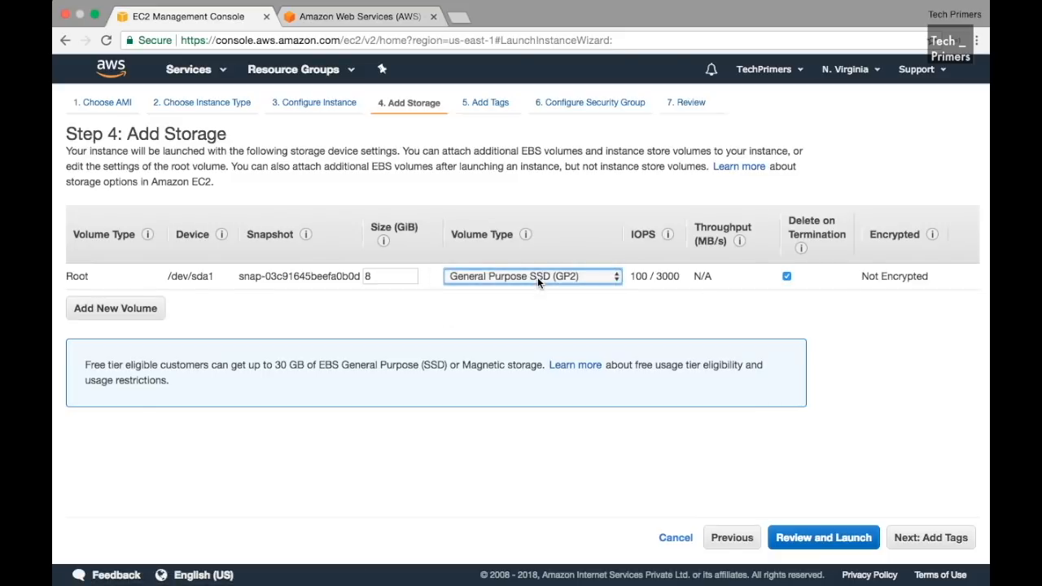
double_click(389, 277)
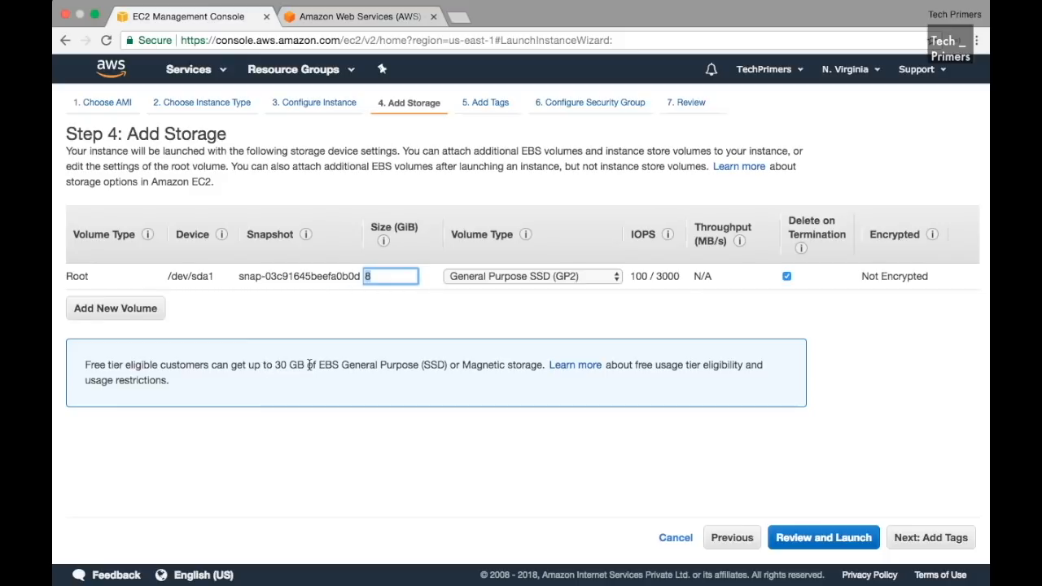
click(376, 277)
double_click(376, 276)
click(935, 536)
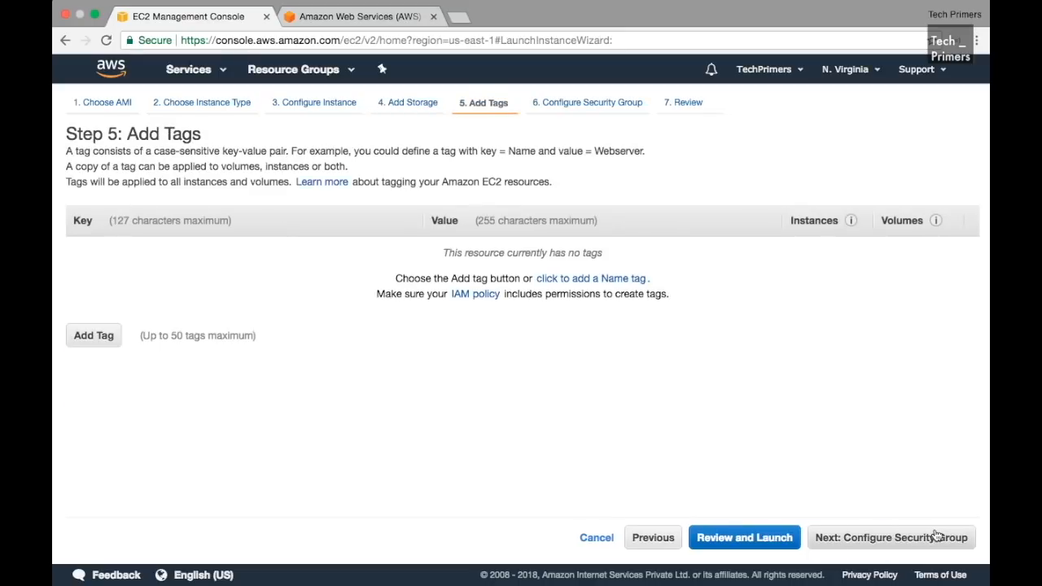
Step: Add a tag with key Name and value EC2Instance_2, and proceed to configuring the security group
click(98, 338)
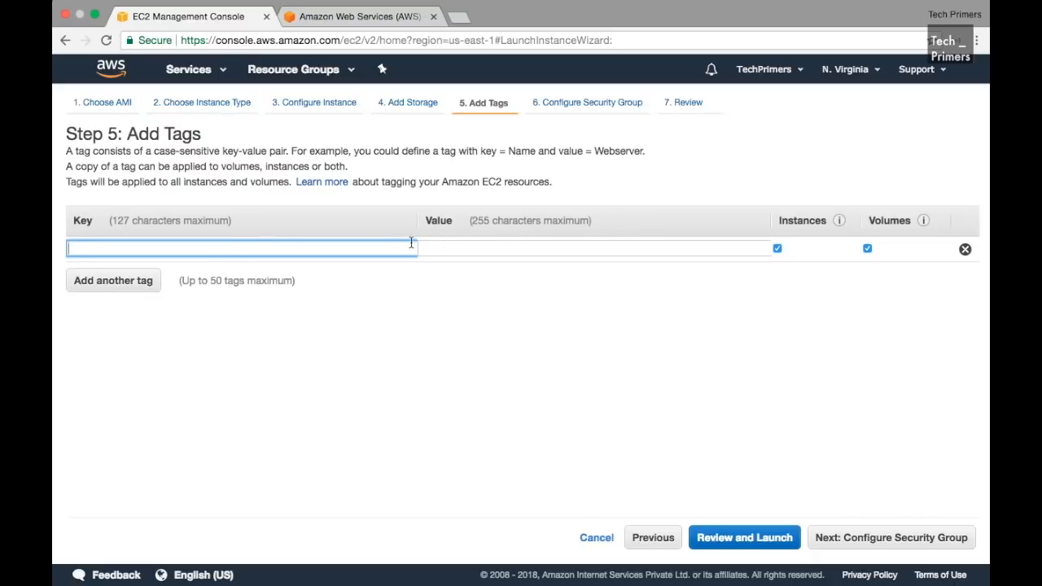
text(Name)
key(Tab)
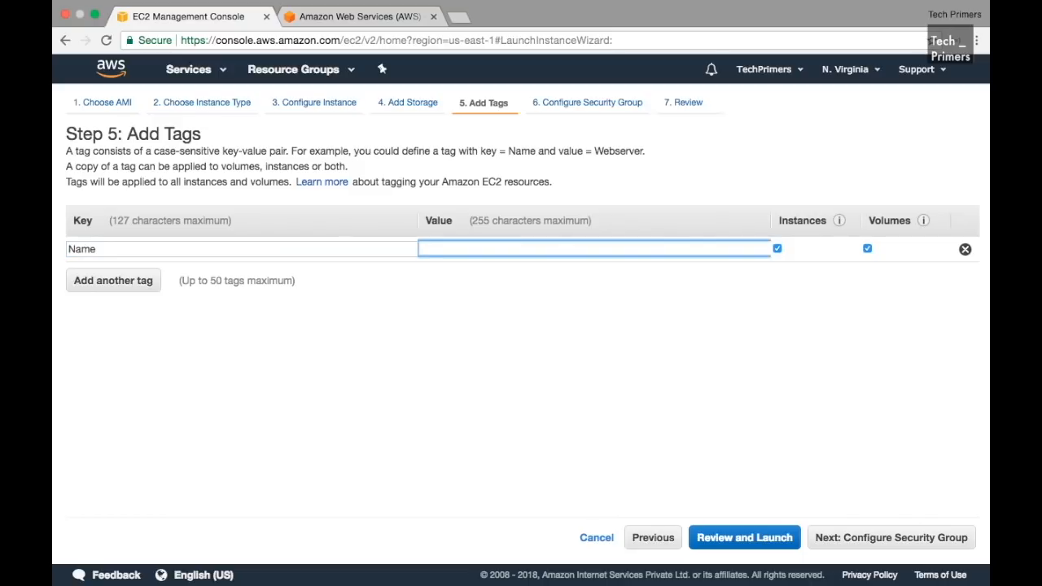
text(EC)
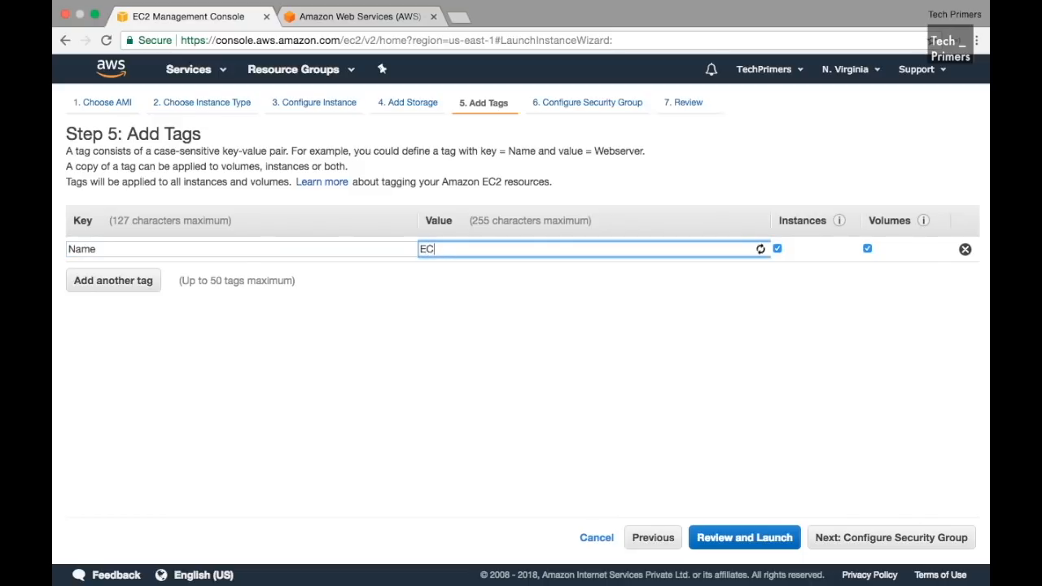
text(2Instance_2)
click(456, 342)
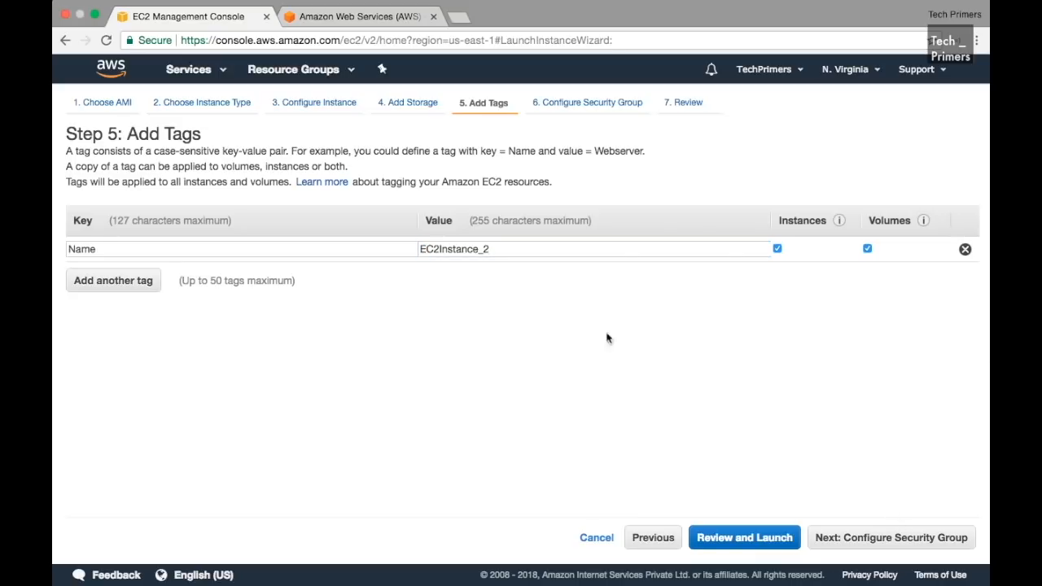
click(861, 536)
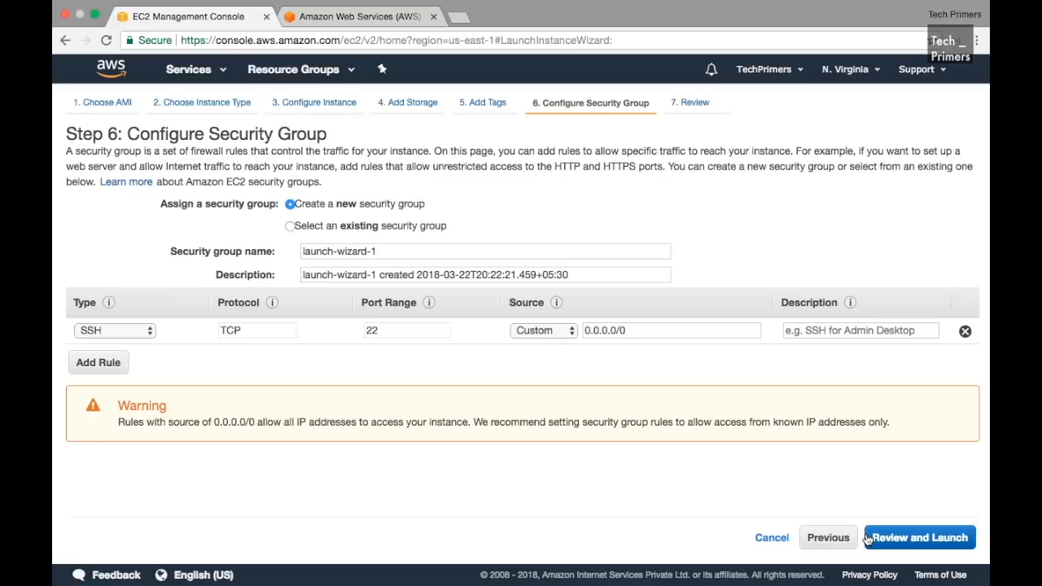
Step: Look through the available rule types and set the new security group's rule to All traffic
click(138, 330)
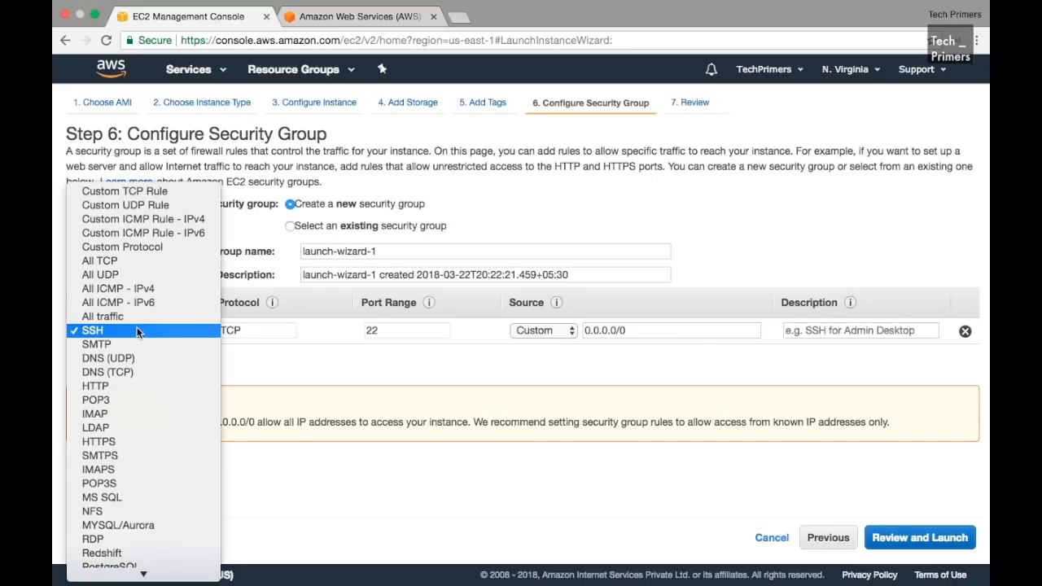
click(323, 340)
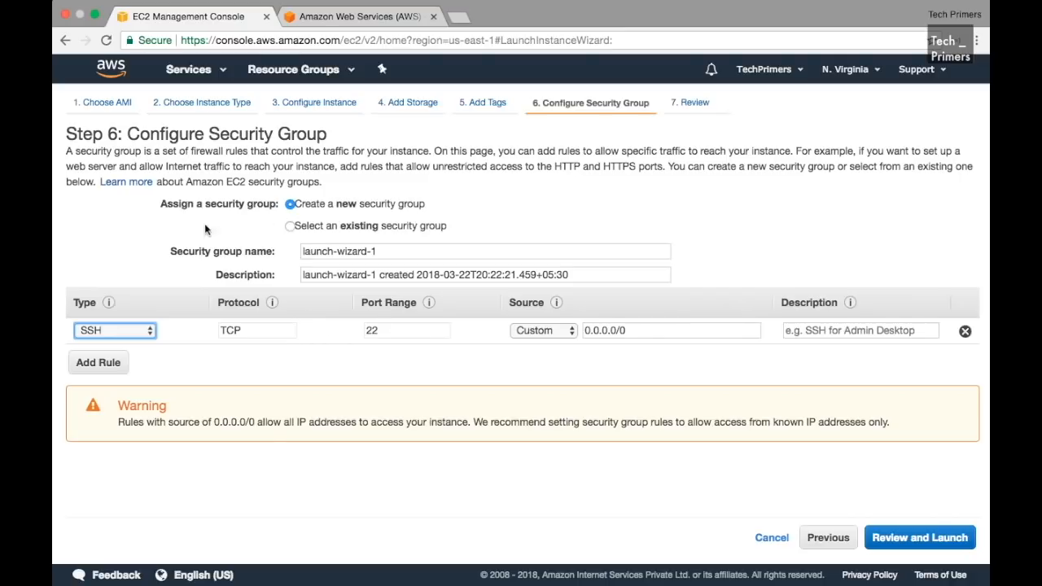
click(96, 331)
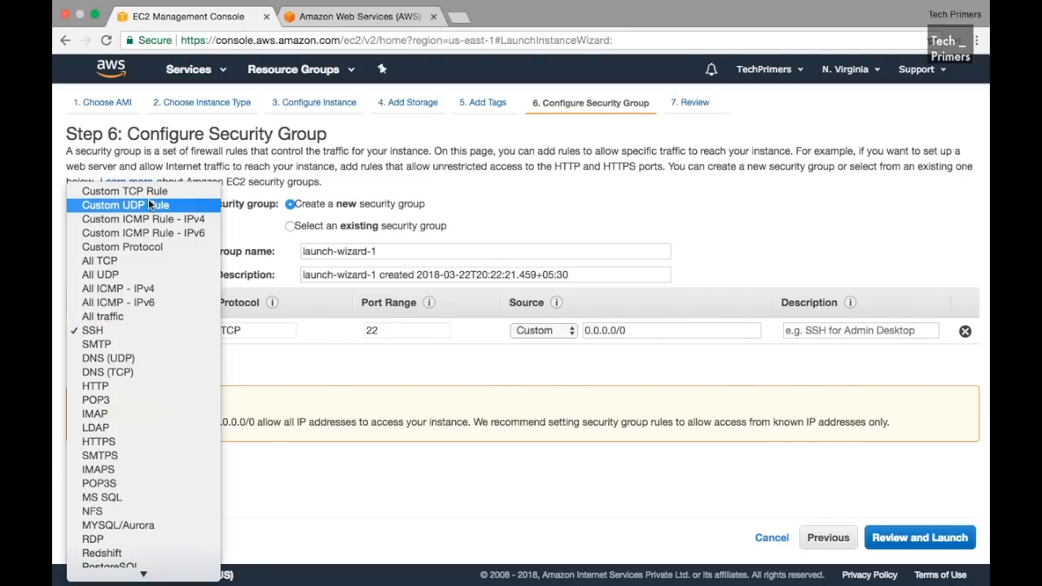
scroll(142, 539, down, 2)
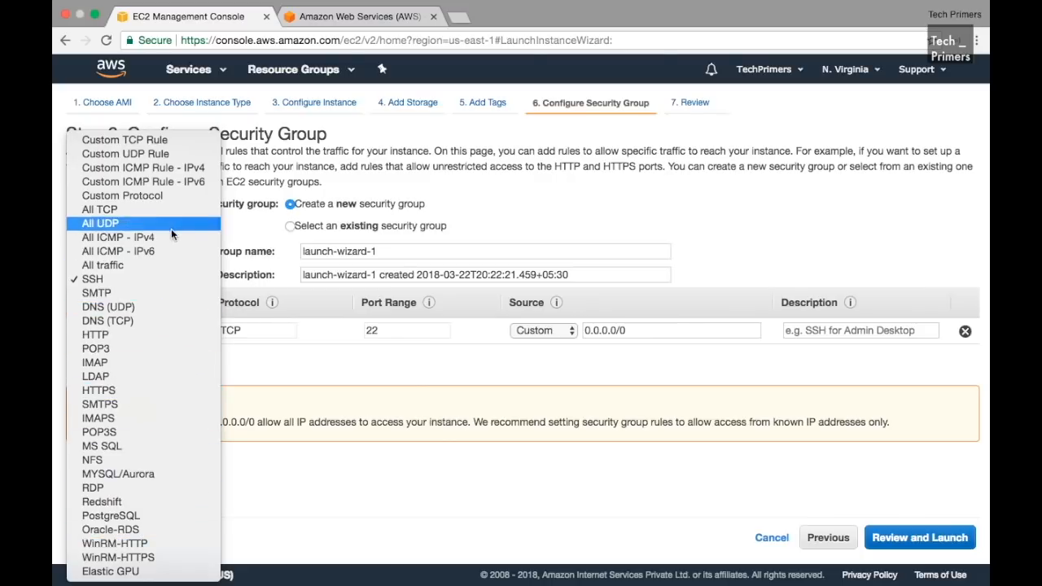
click(268, 372)
click(140, 330)
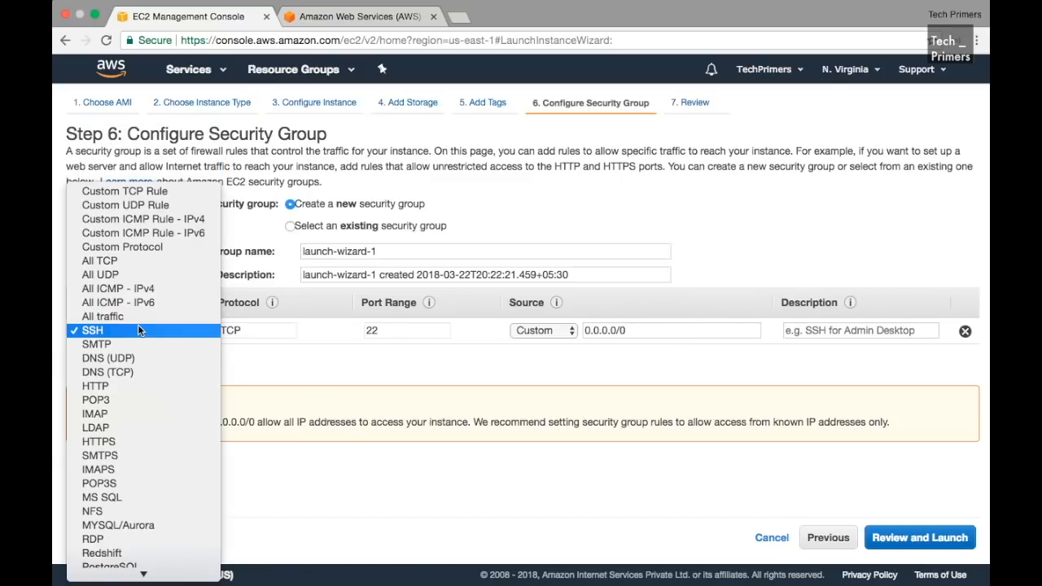
click(135, 318)
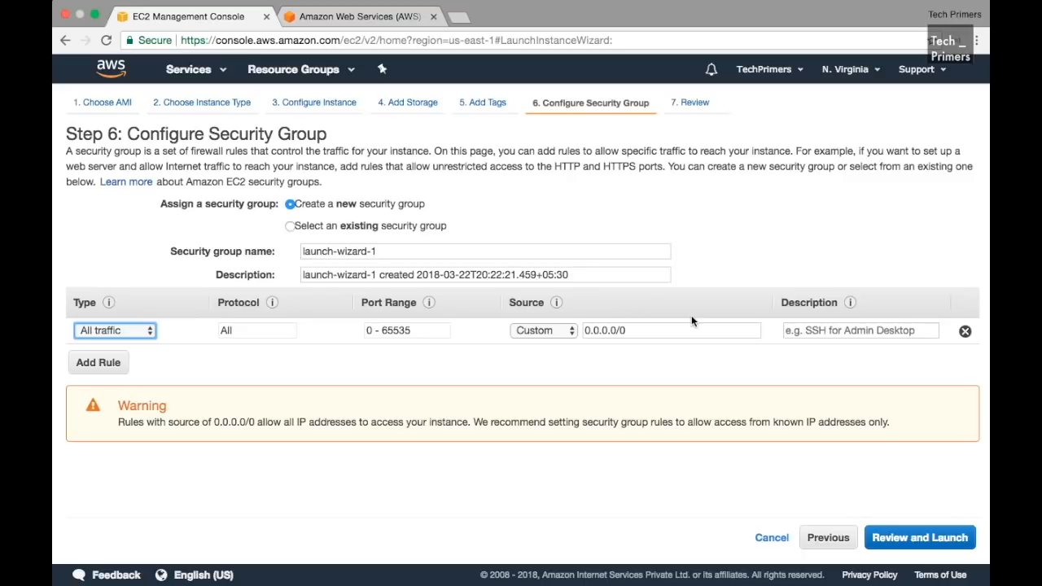
click(111, 331)
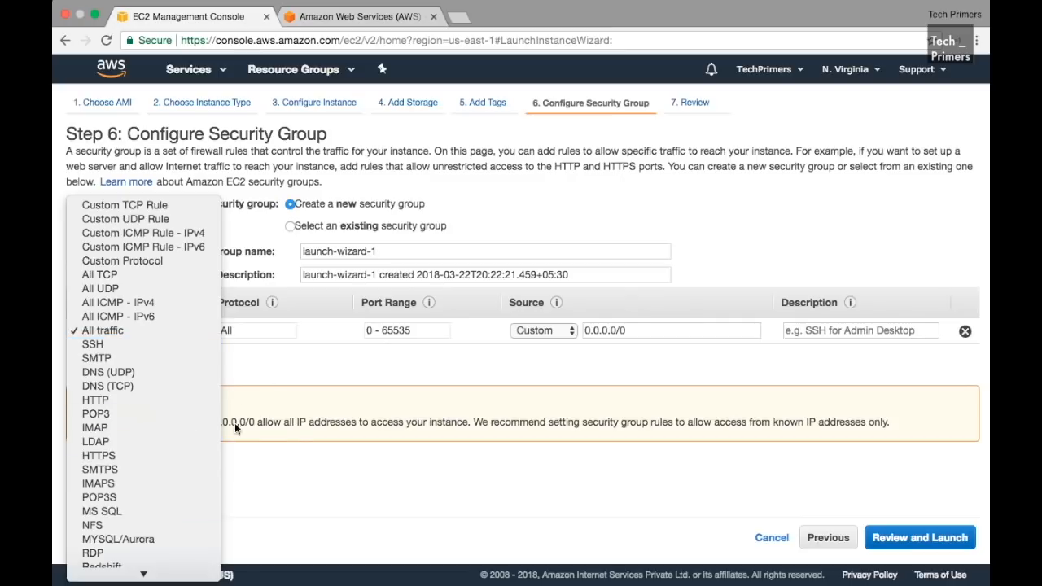
click(170, 329)
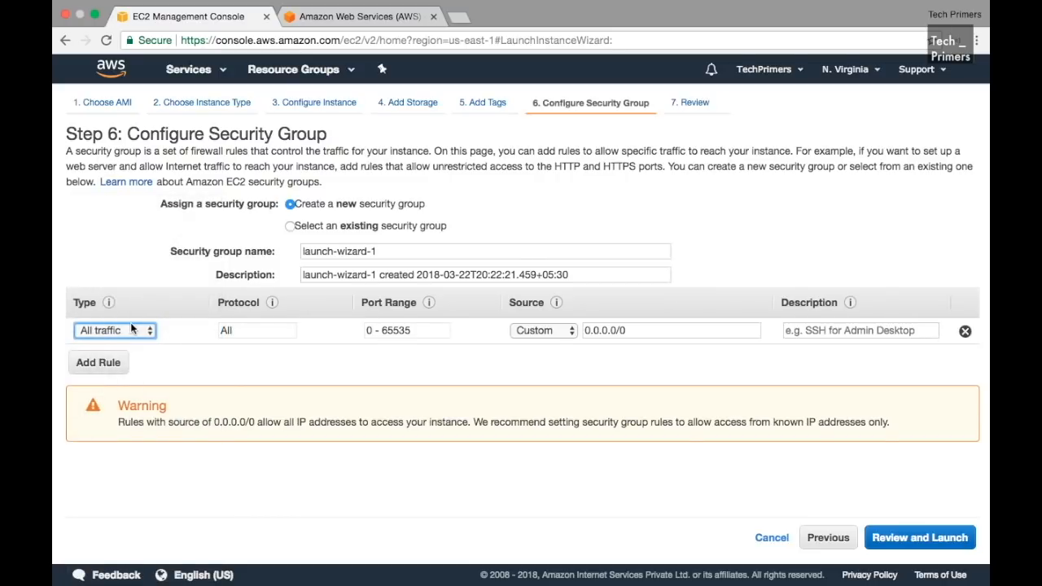
double_click(250, 336)
Step: Review the source options of the All traffic rule and set its source to Anywhere
click(550, 329)
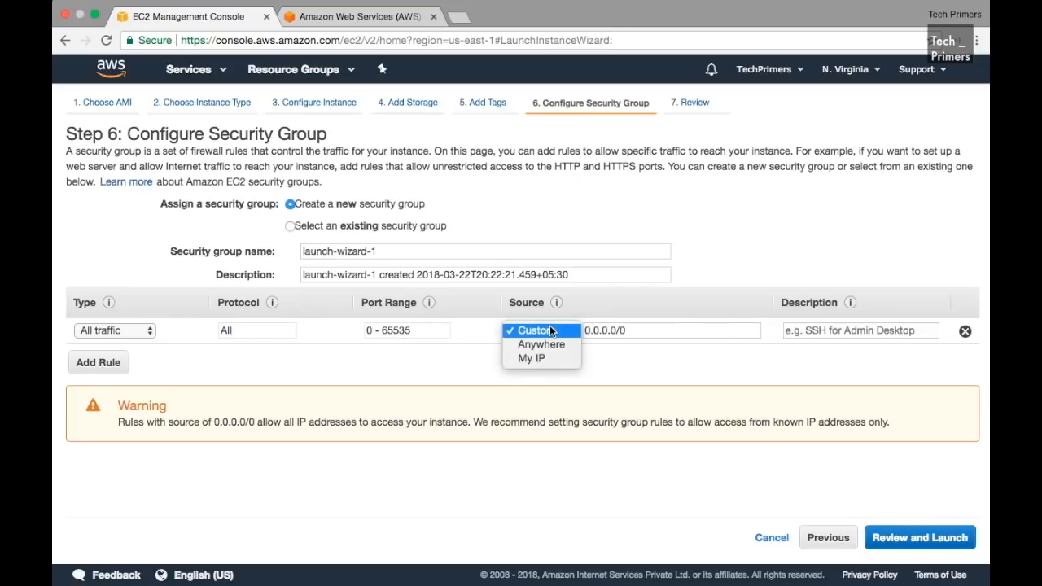
click(598, 336)
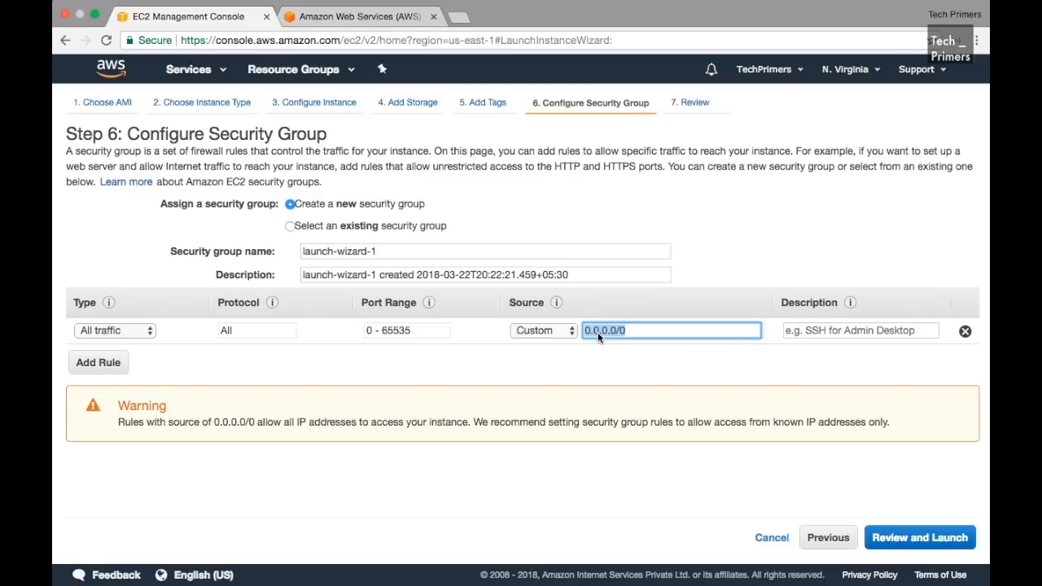
click(542, 332)
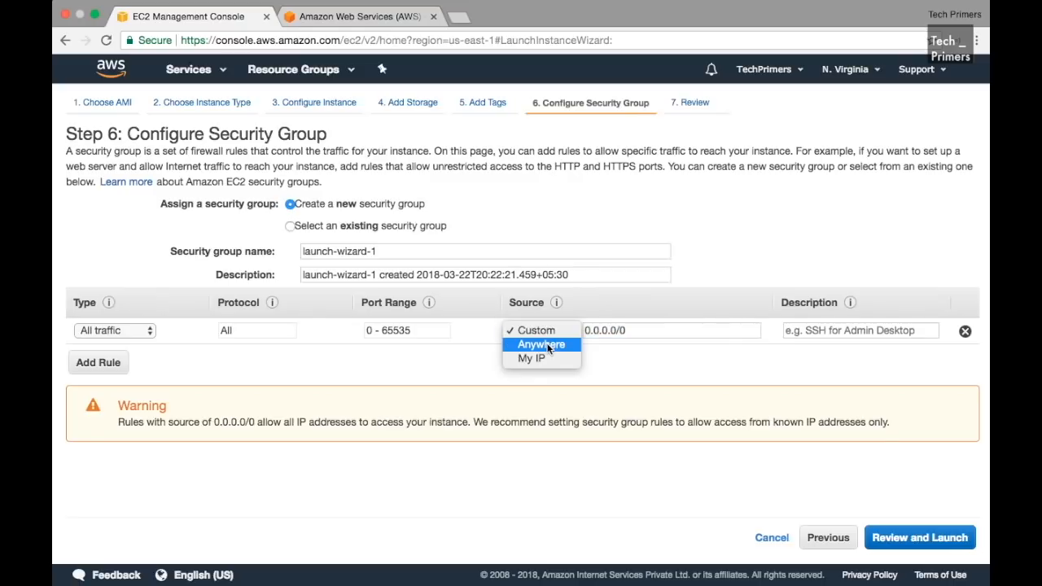
key(Escape)
key(Down)
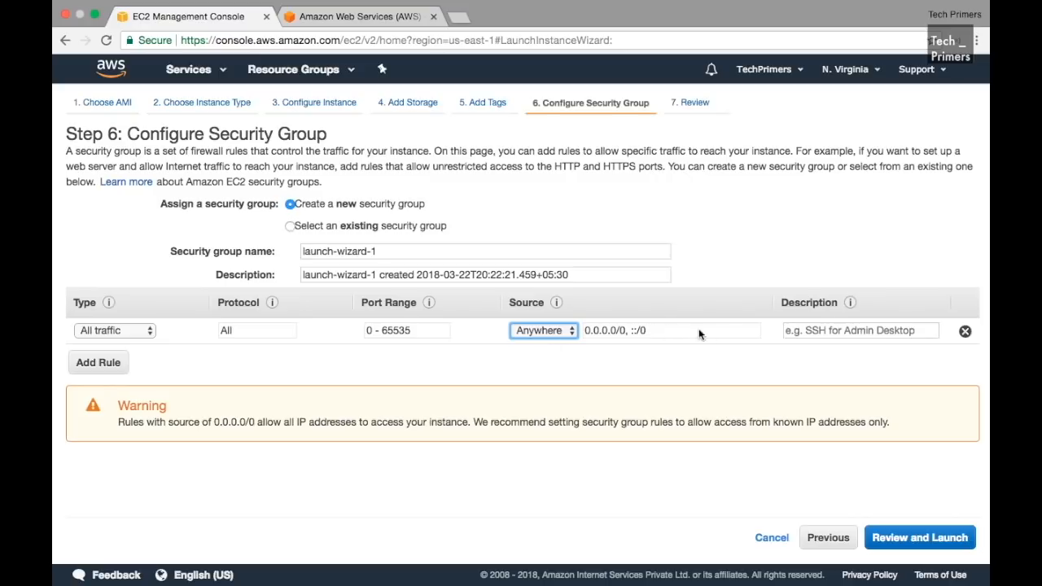
Step: Enter All Traffic as the security rule's description and proceed to the launch review
click(792, 335)
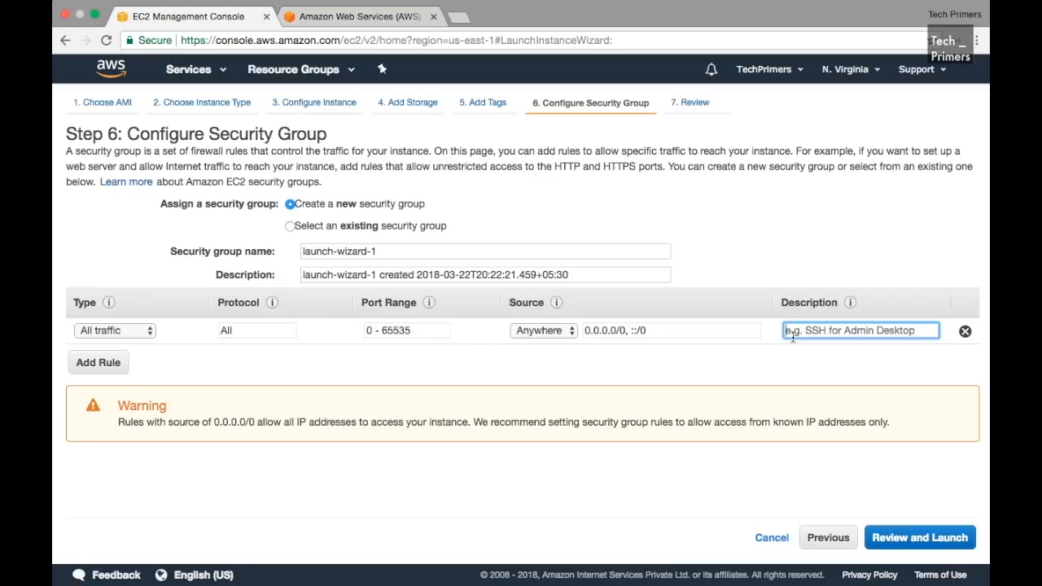
text(Al)
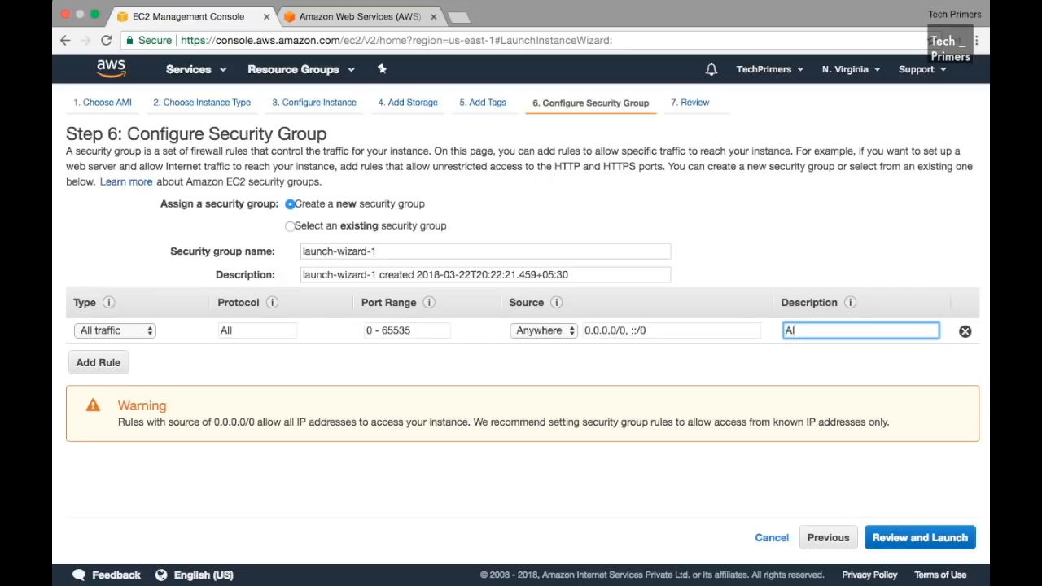
text(l Traffica)
key(BackSpace)
click(926, 539)
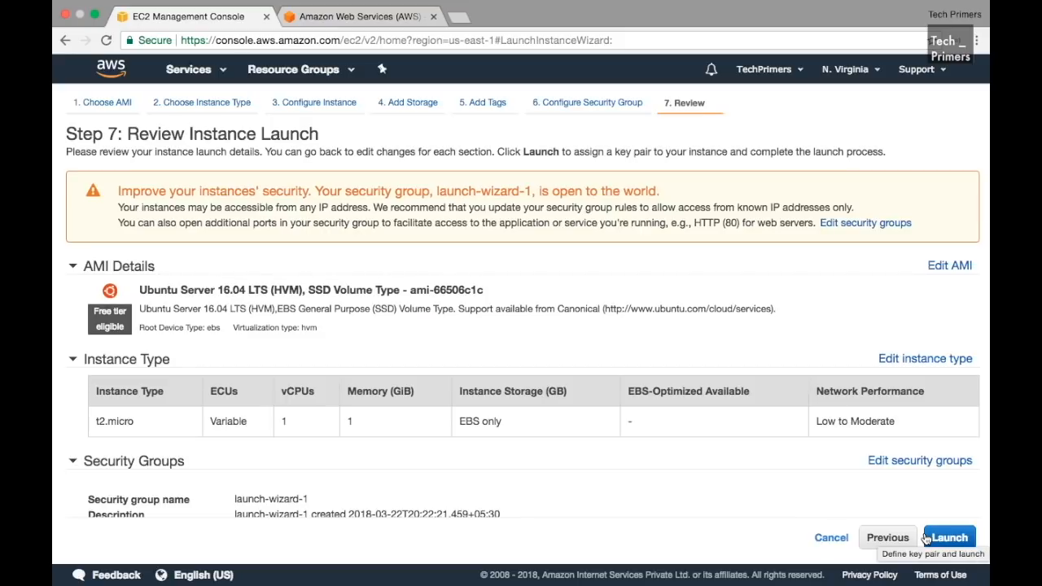
Step: Review the launch summary, including the security group rules and the expanded instance details and storage sections
scroll(550, 434, down, 5)
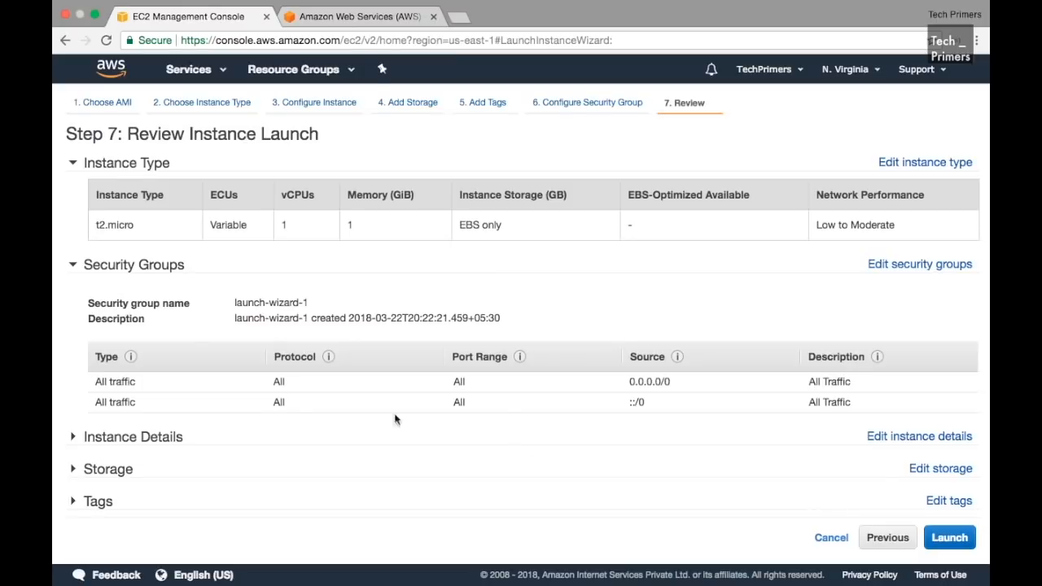
click(147, 440)
scroll(146, 439, down, 5)
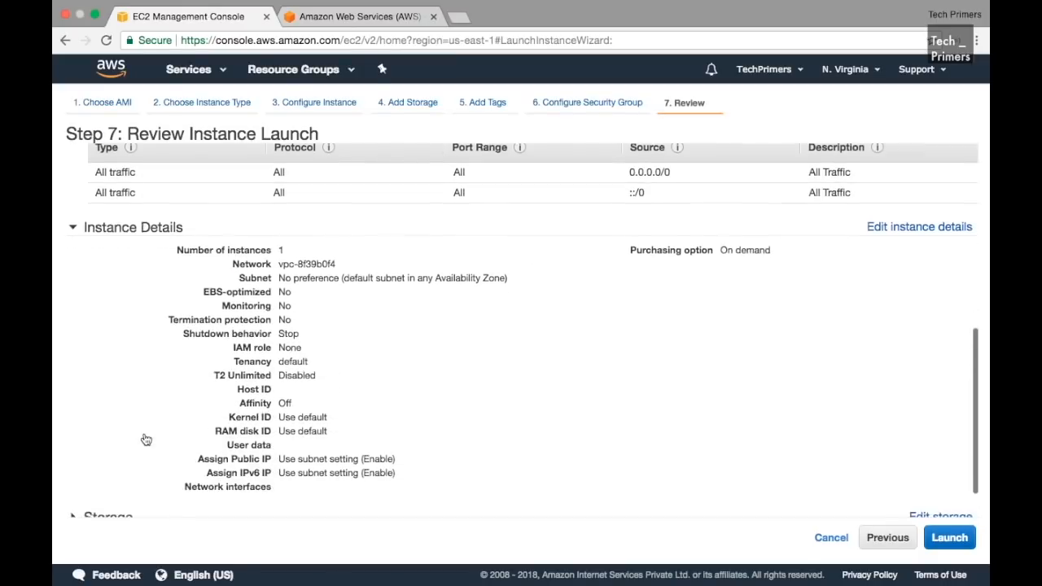
scroll(144, 436, down, 1)
click(85, 470)
scroll(245, 443, down, 2)
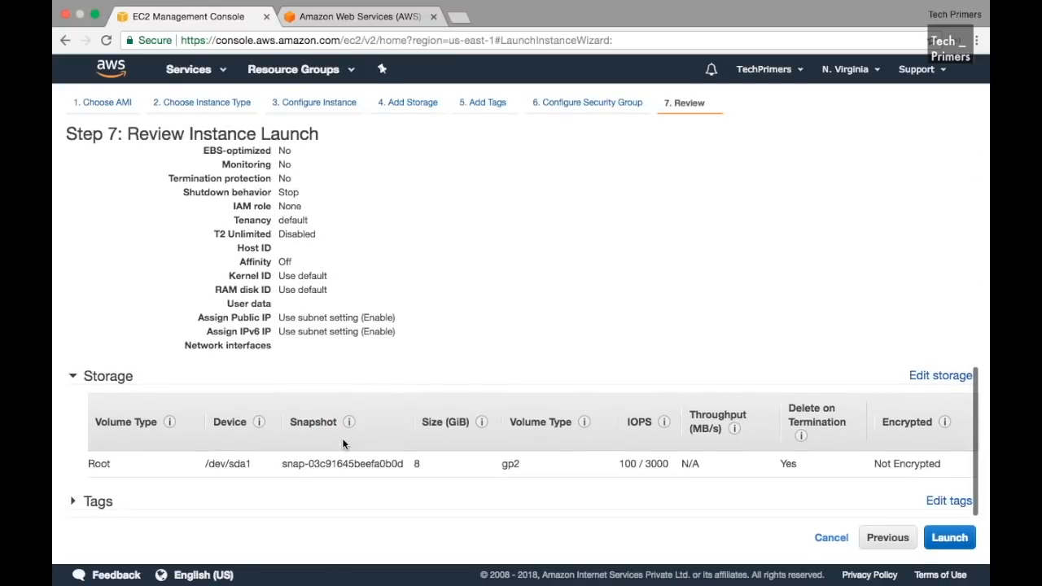
scroll(705, 351, up, 15)
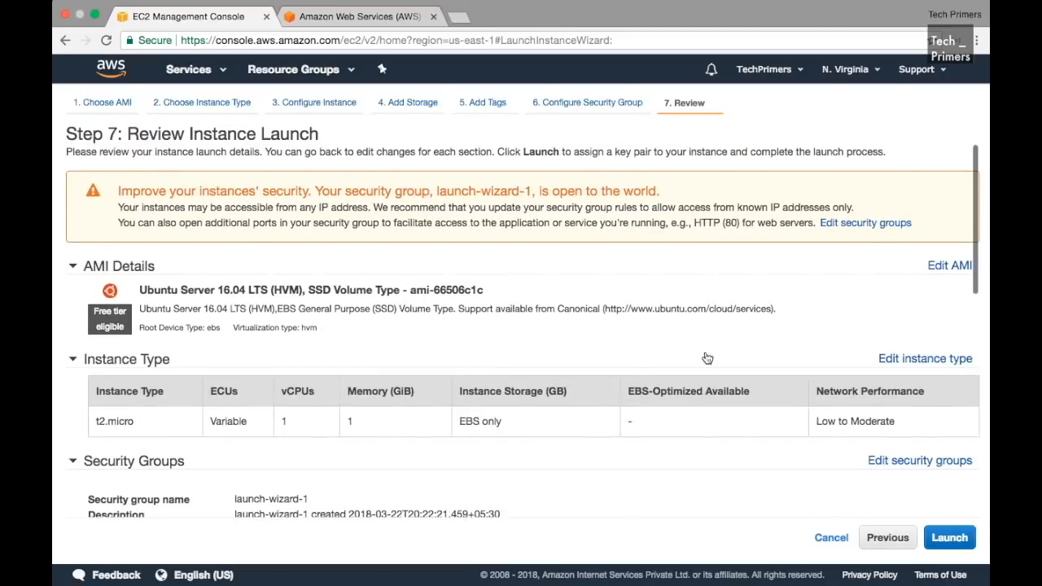
Step: Launch the instance with a new key pair named EC2Instance_2, downloading its private key file first
click(949, 537)
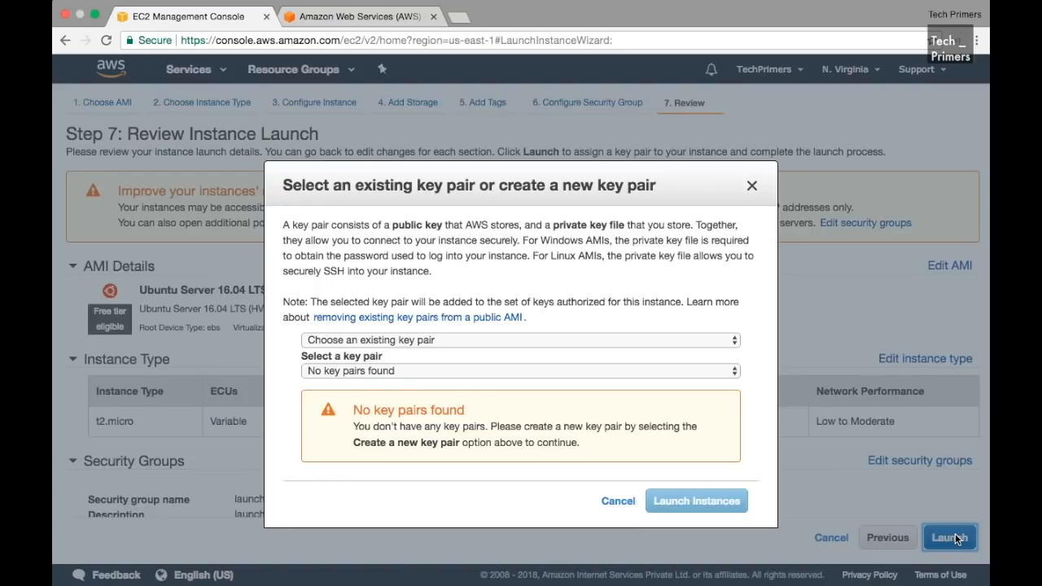
click(665, 339)
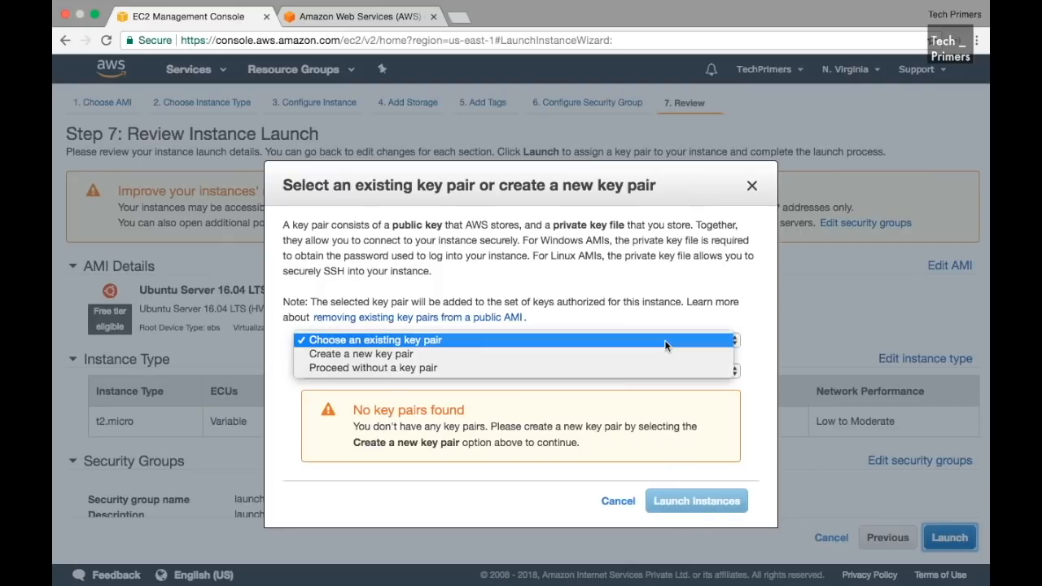
click(609, 355)
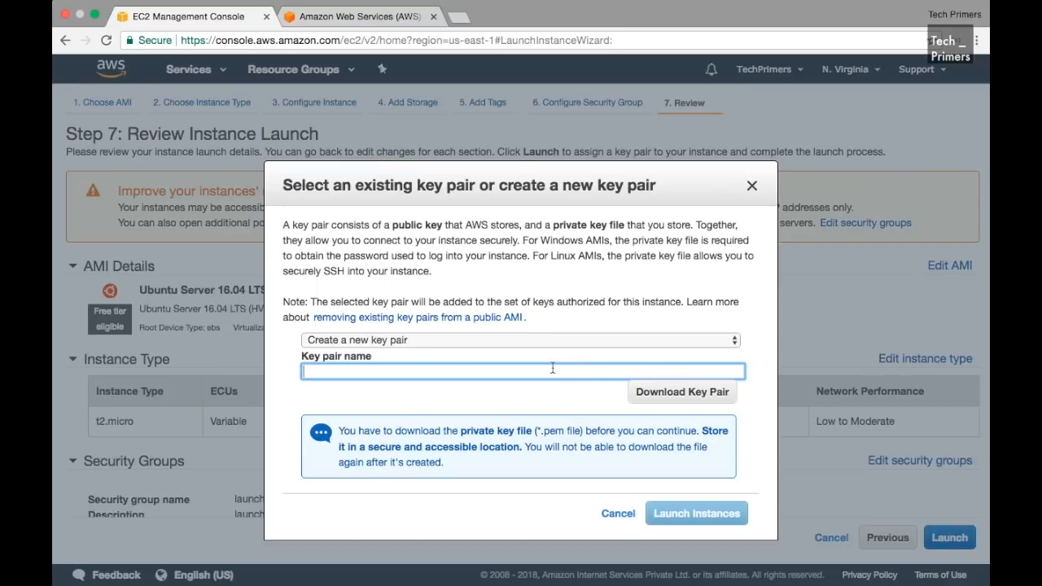
text(EC2Instance_2)
click(689, 393)
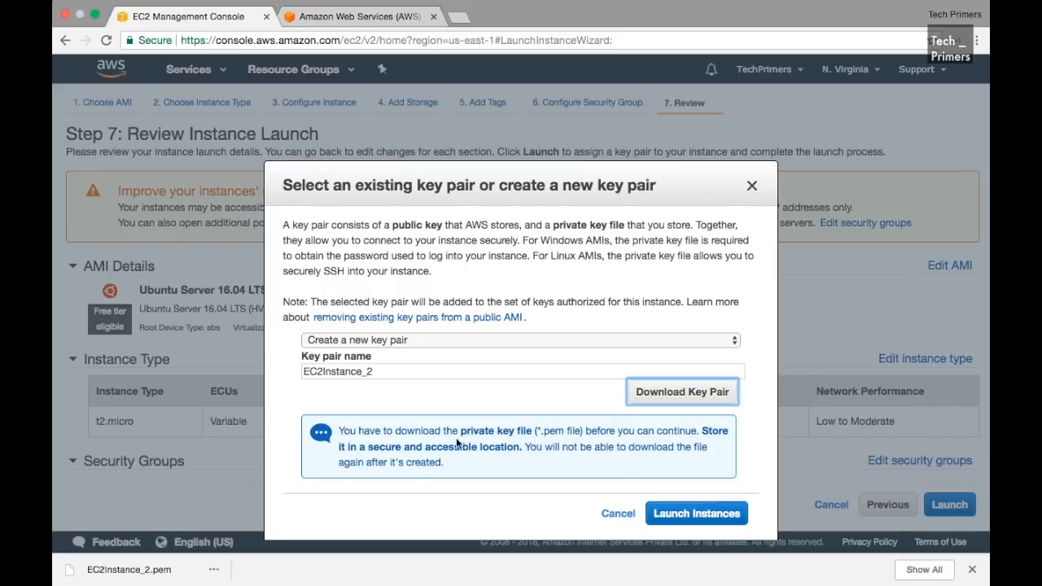
click(694, 514)
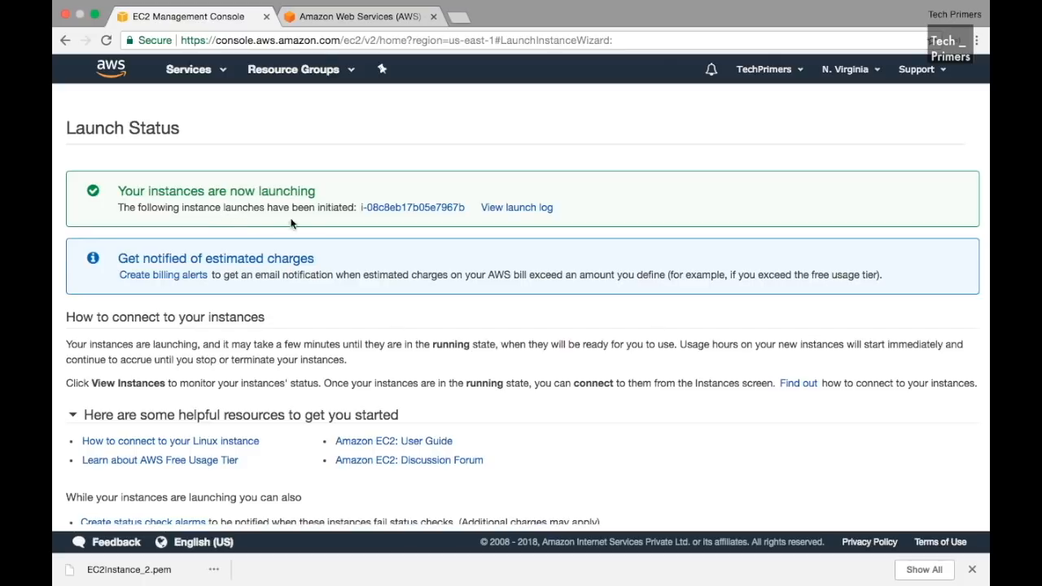
Step: Show the newly launched instance in the instances list and review its available instance state and settings actions
click(398, 213)
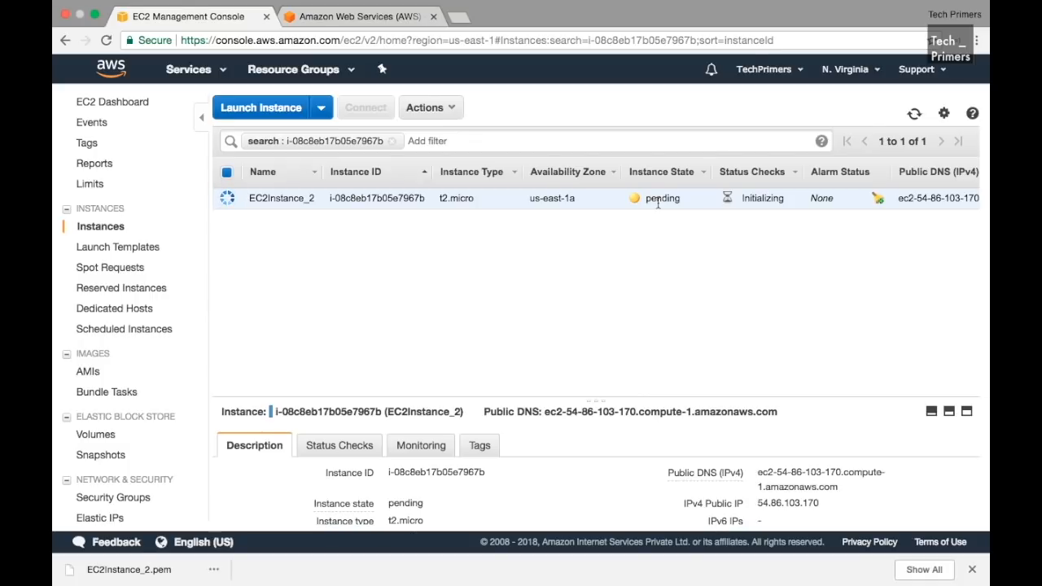
click(452, 112)
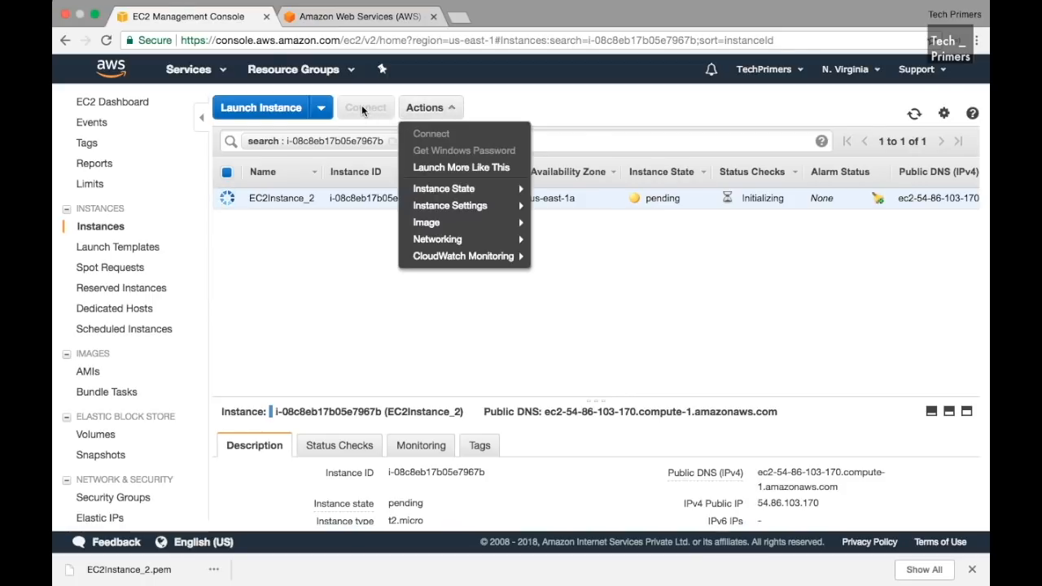
click(535, 97)
click(452, 108)
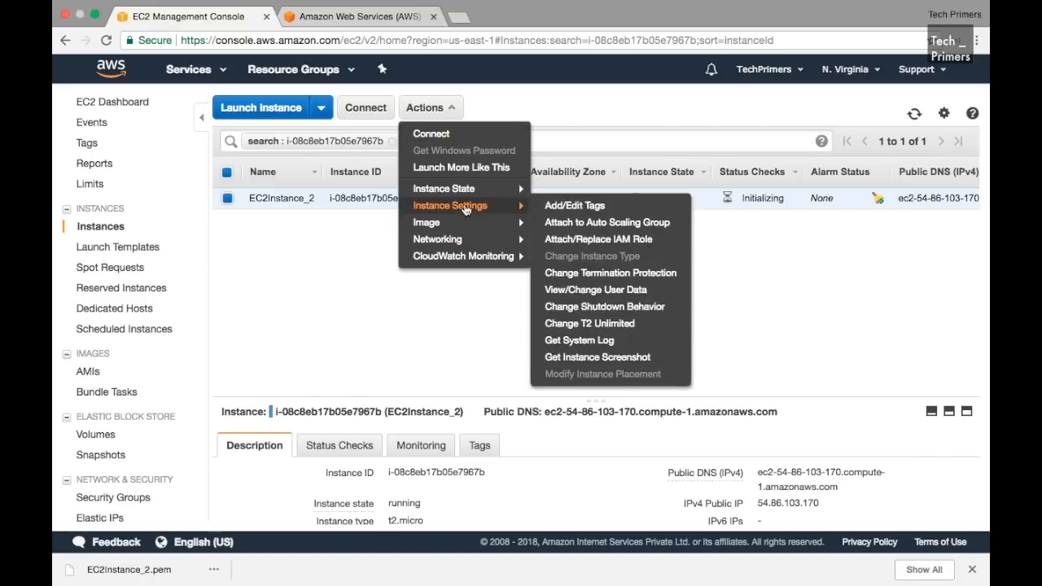
mouse_move(465, 189)
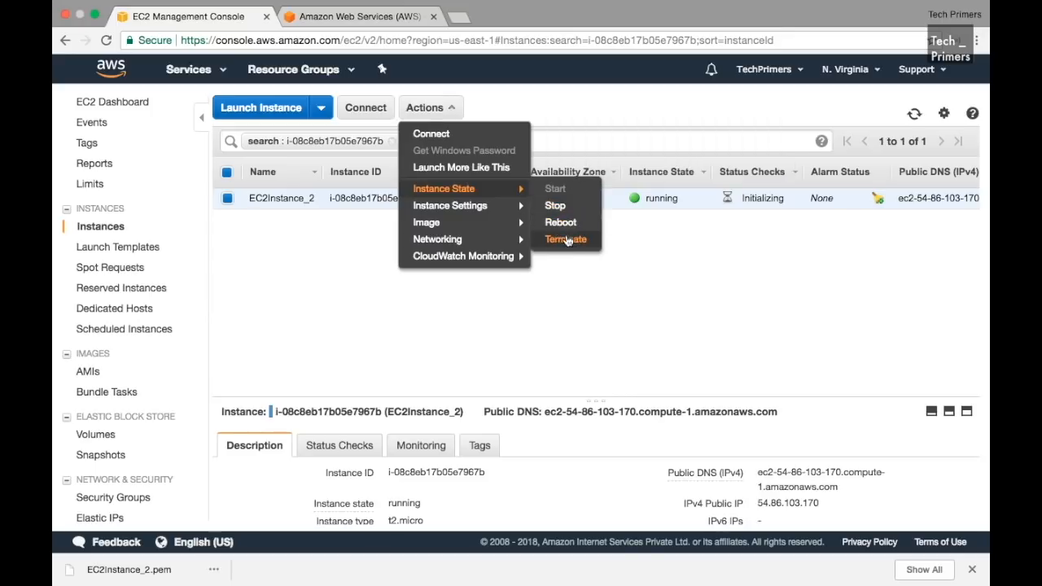
Step: Look at the instance's termination protection setting without enabling it, and review the instance state actions including Terminate
mouse_move(451, 205)
click(632, 273)
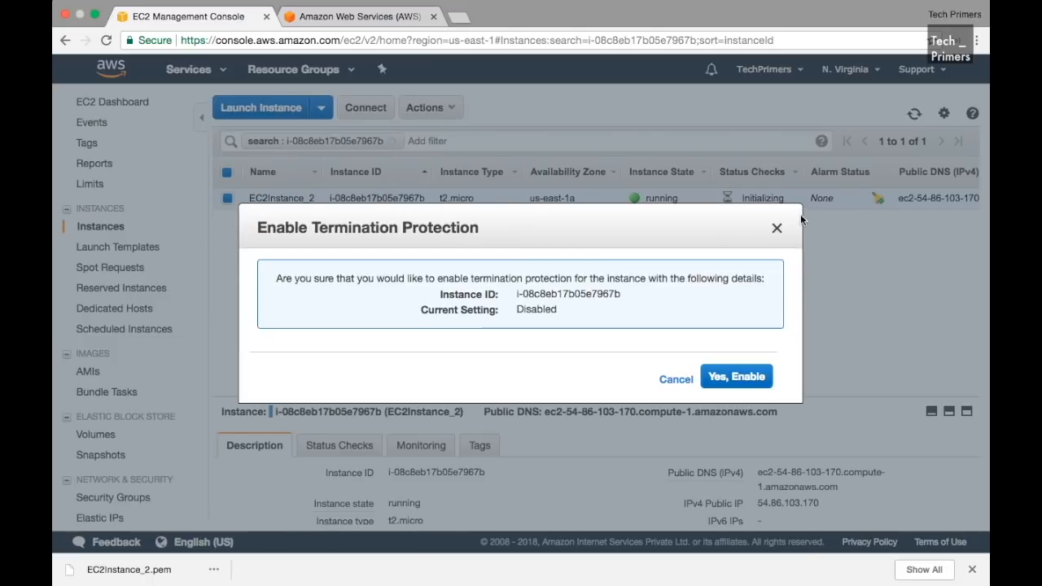
click(777, 228)
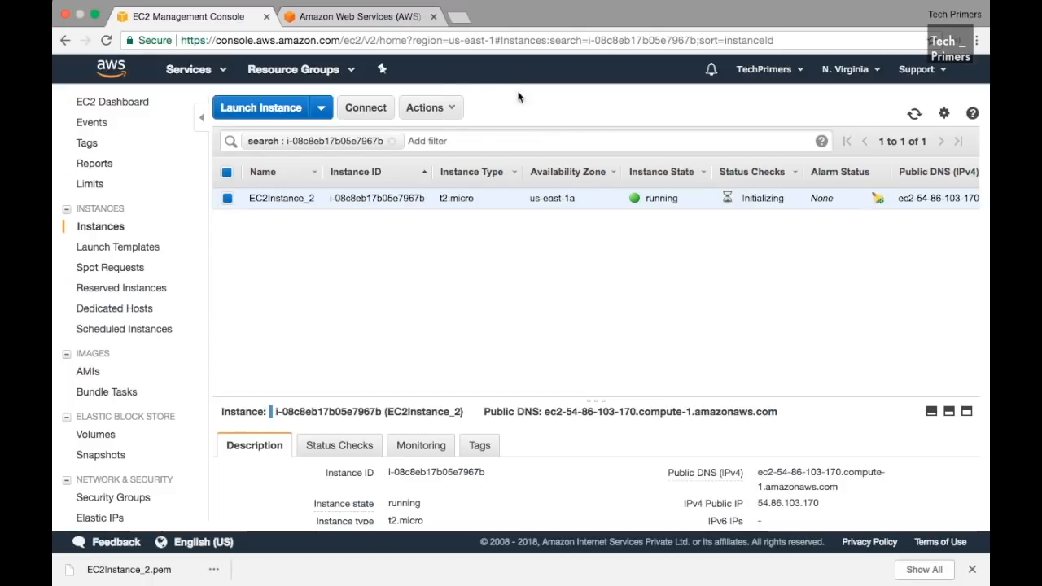
click(440, 105)
mouse_move(499, 193)
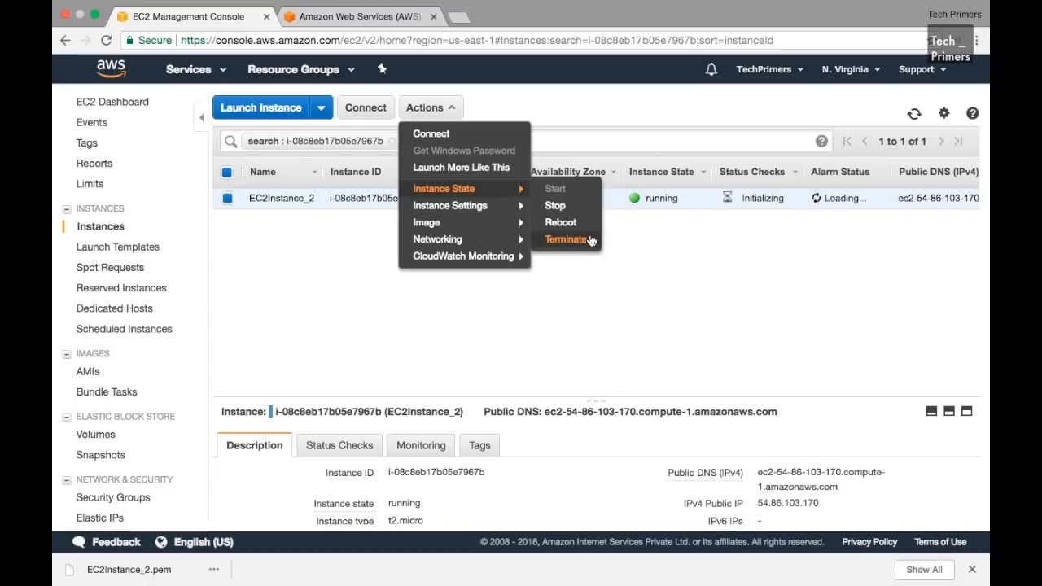
click(731, 266)
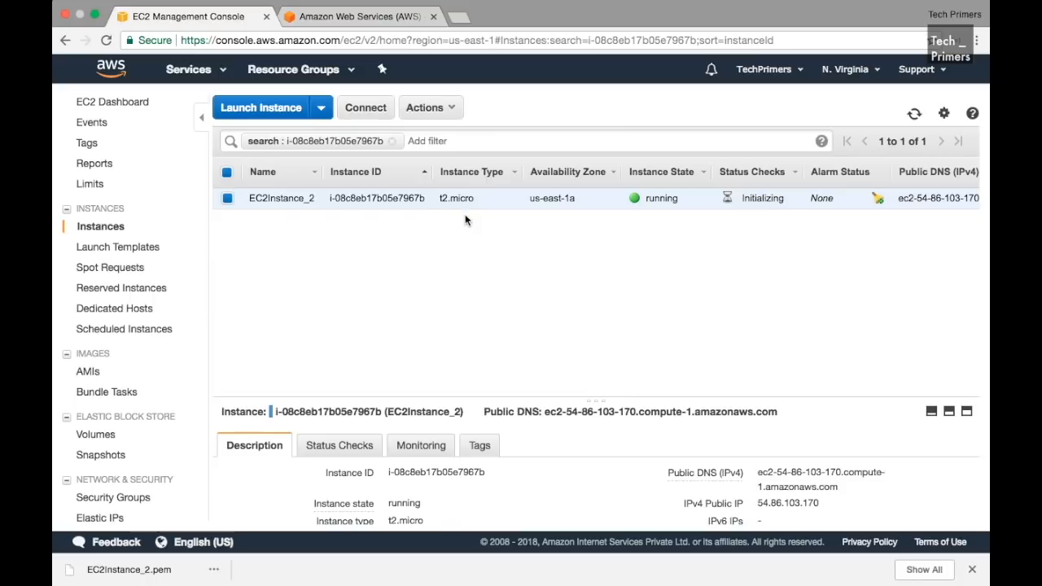
Step: Open the instance's connection instructions and examine the private key file name and the key permission command
click(373, 108)
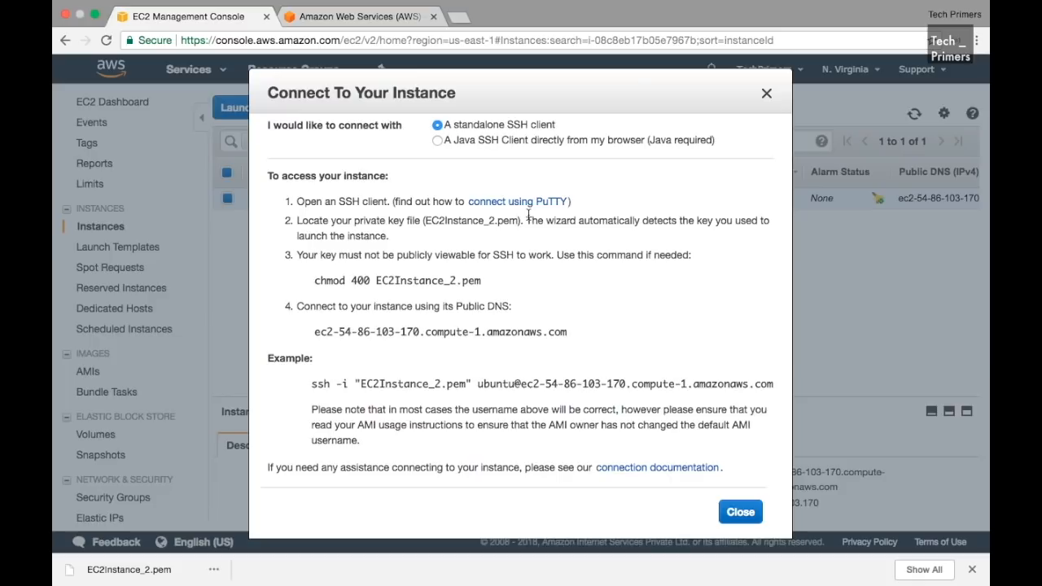
mouse_move(53, 253)
drag(425, 221, 520, 223)
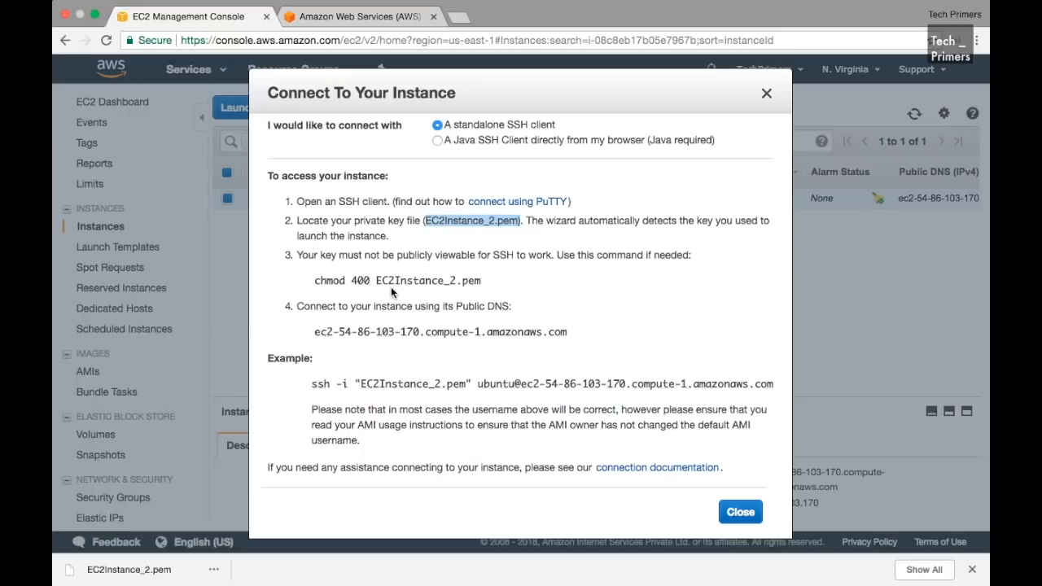
triple_click(330, 282)
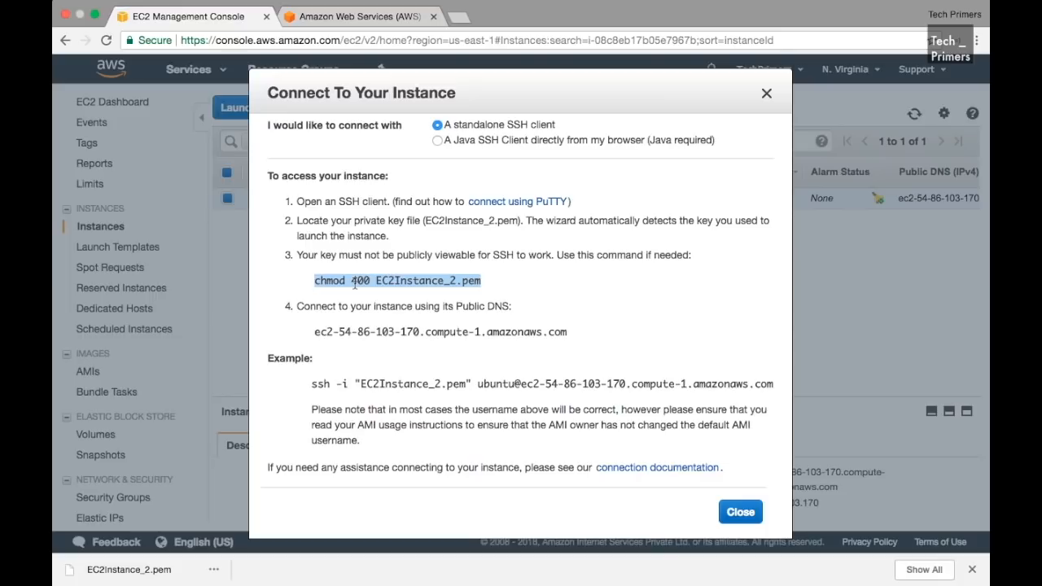
Step: Switch to Terminal, enlarge its window and clear the previous output
key(ctrl+Left)
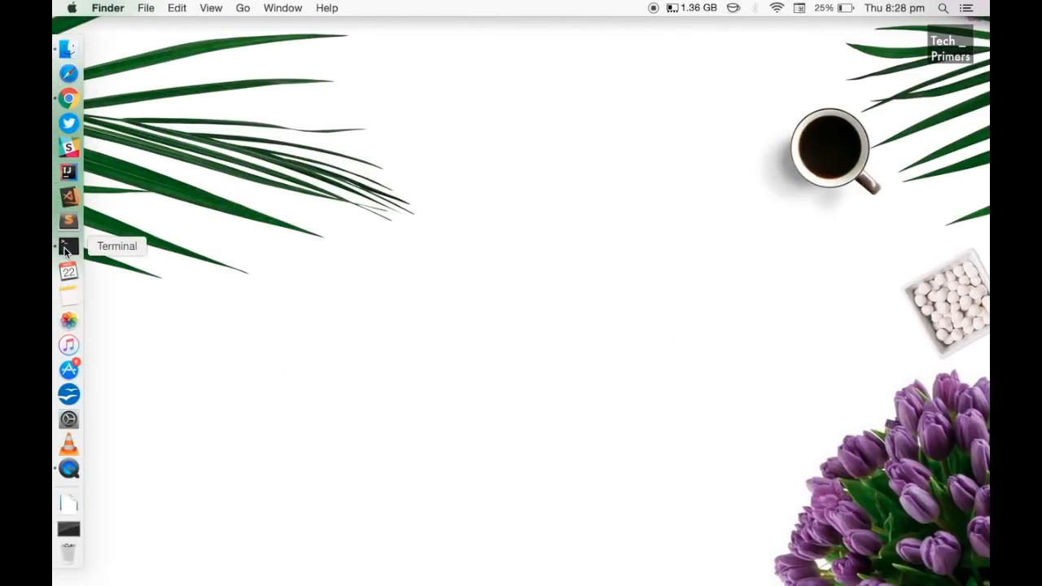
click(67, 251)
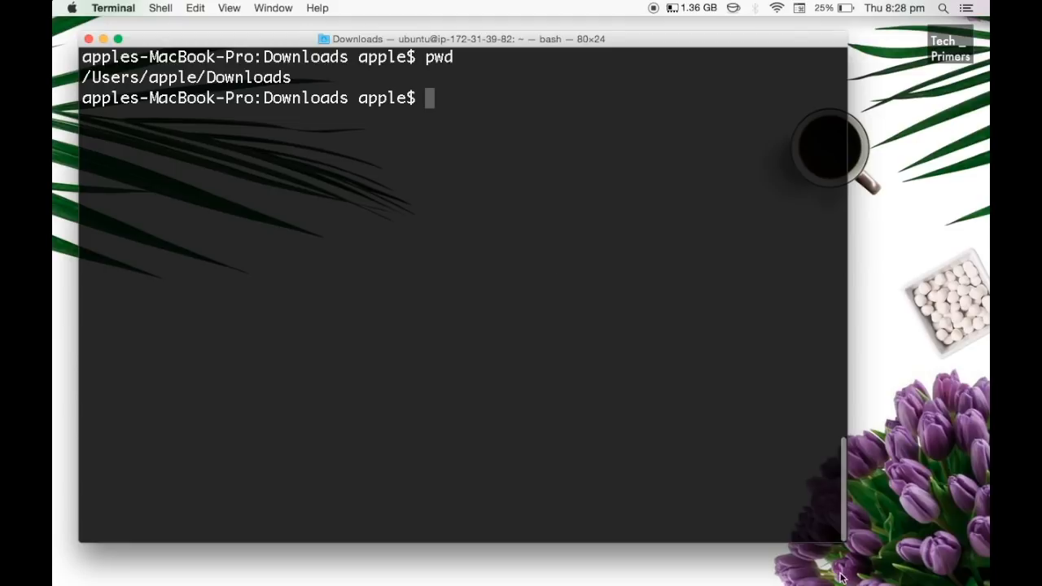
drag(846, 551, 950, 578)
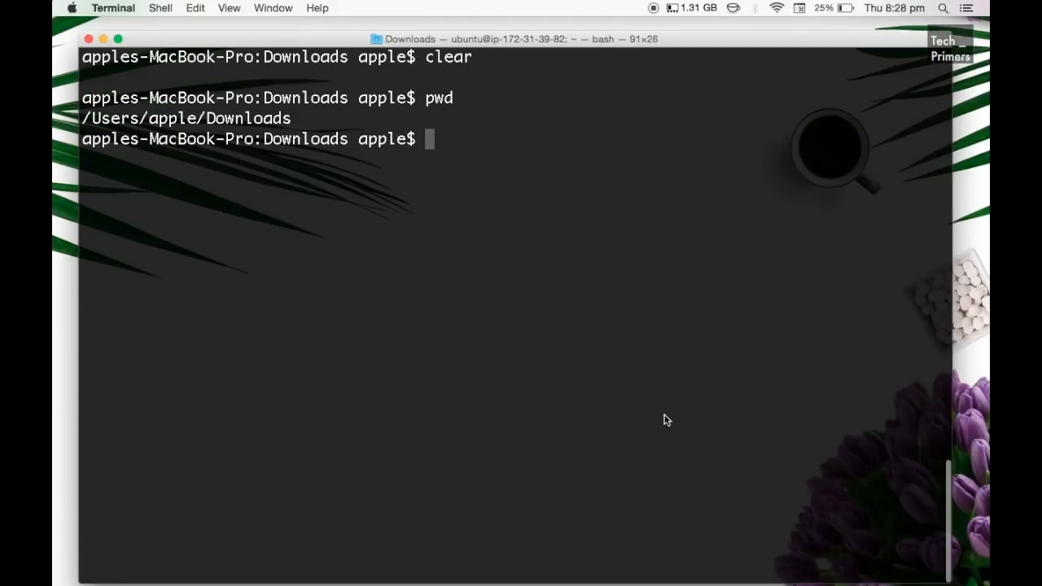
text(clear)
key(Return)
Step: Check for the key file in the Downloads folder by listing EC2Instance_2, then EC2Instance_2*
text(ls EC2Instance_2)
key(Return)
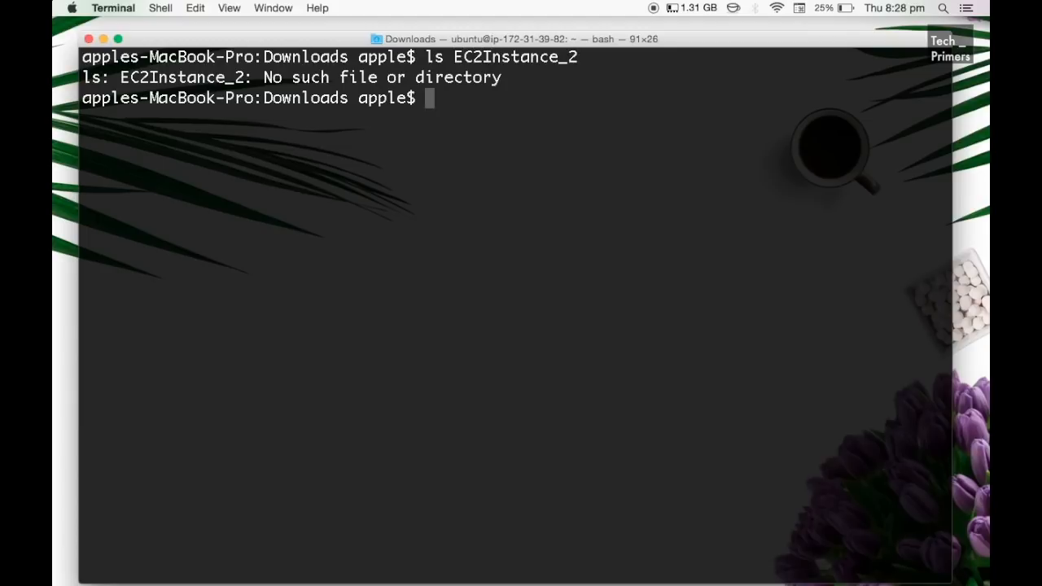
key(Up)
text(*)
key(Return)
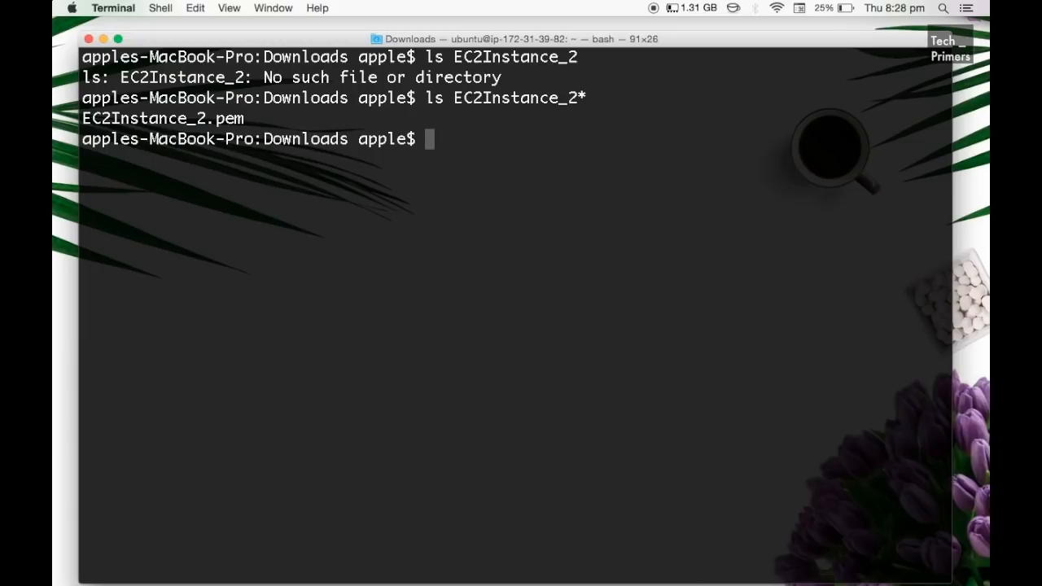
Step: Restrict the private key's permissions by running chmod 400 EC2Instance_2.pem
text(chmod )
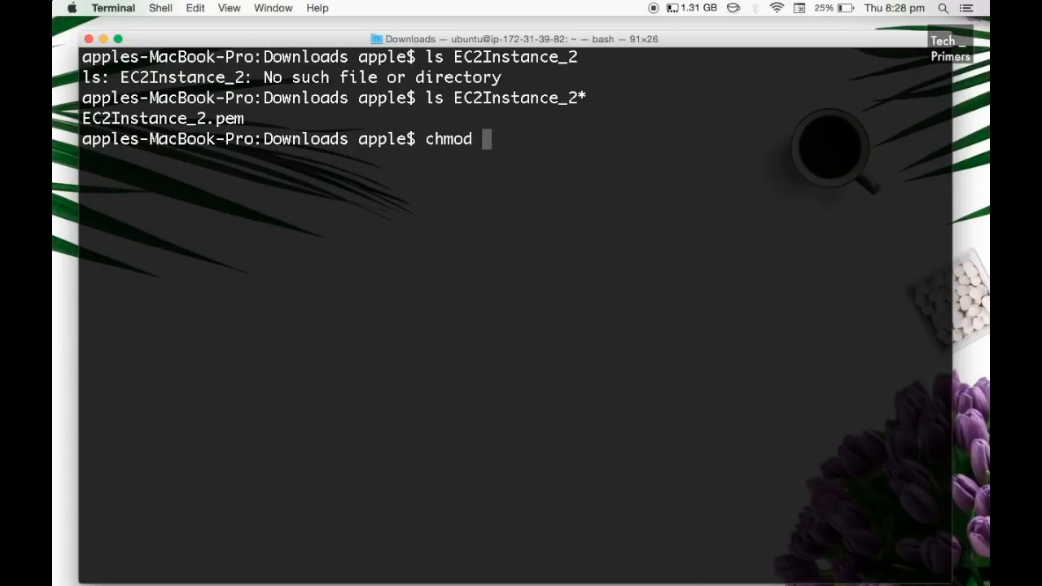
text(400 )
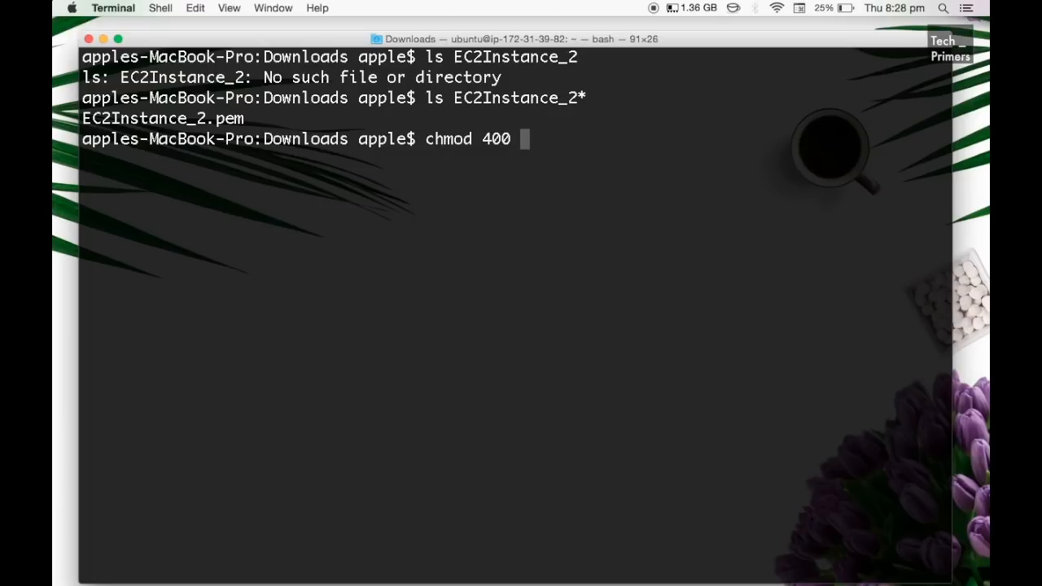
text(EC2In)
key(Tab)
text(2)
key(Tab)
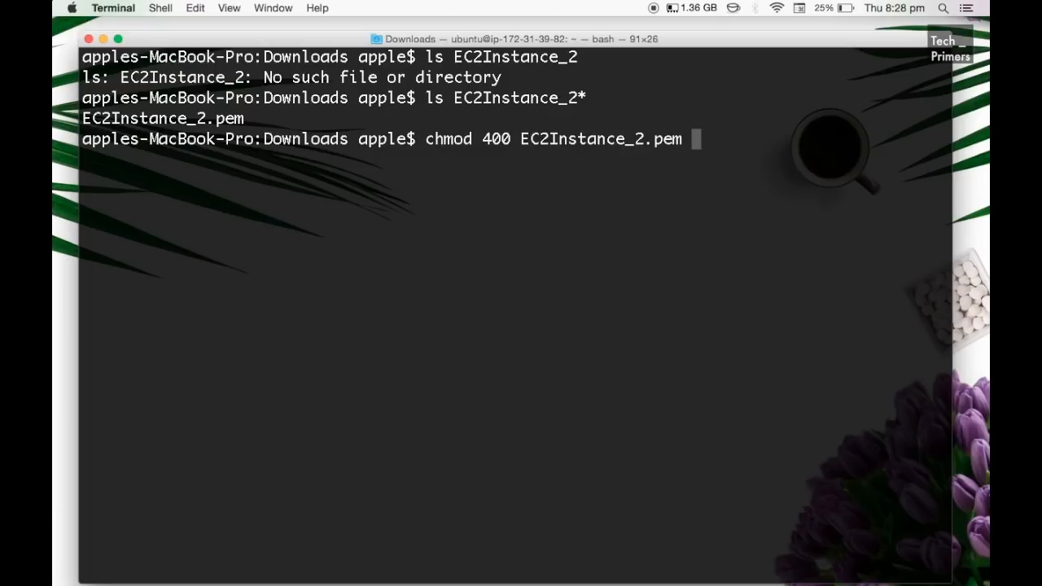
key(Return)
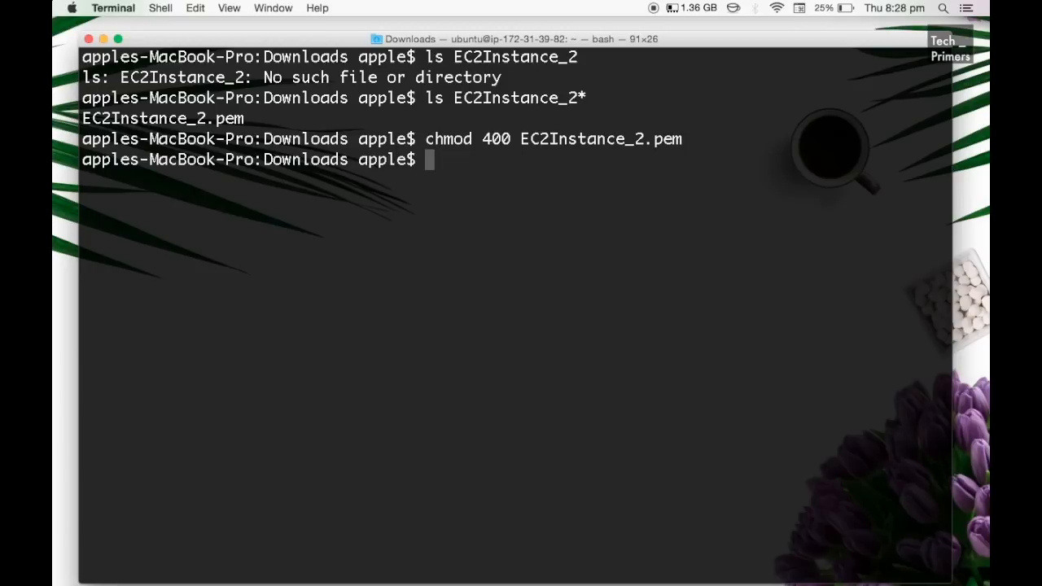
Step: Copy the example SSH command from the browser's connection instructions and run it in Terminal to connect as ubuntu with EC2Instance_2.pem
key(ctrl+Right)
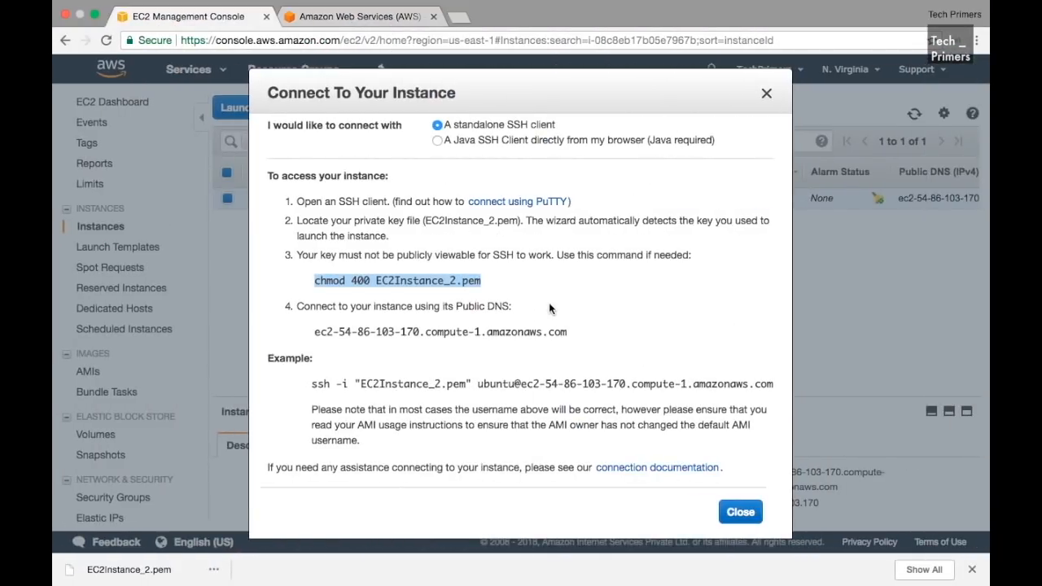
triple_click(423, 332)
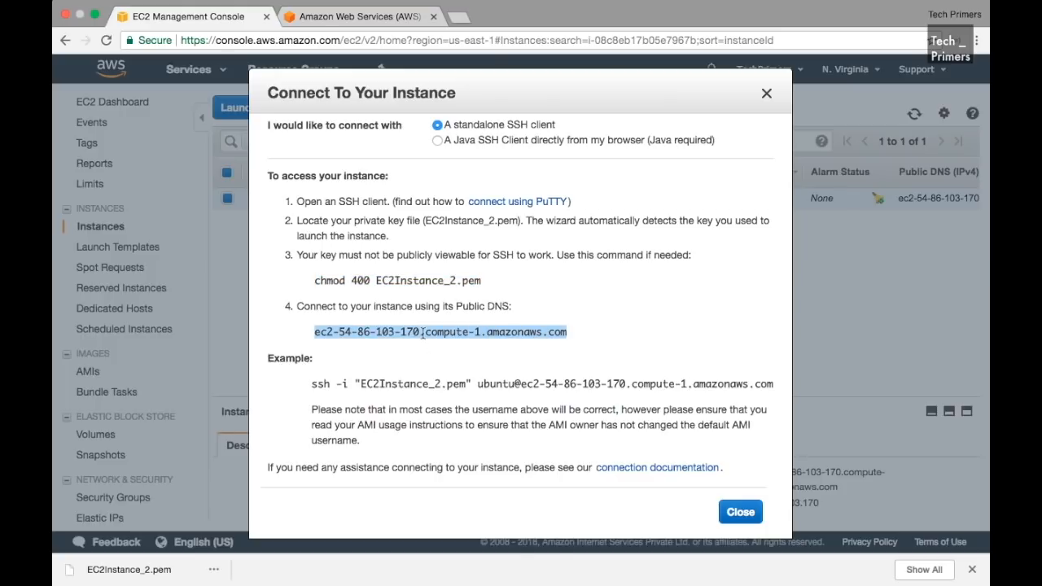
triple_click(460, 386)
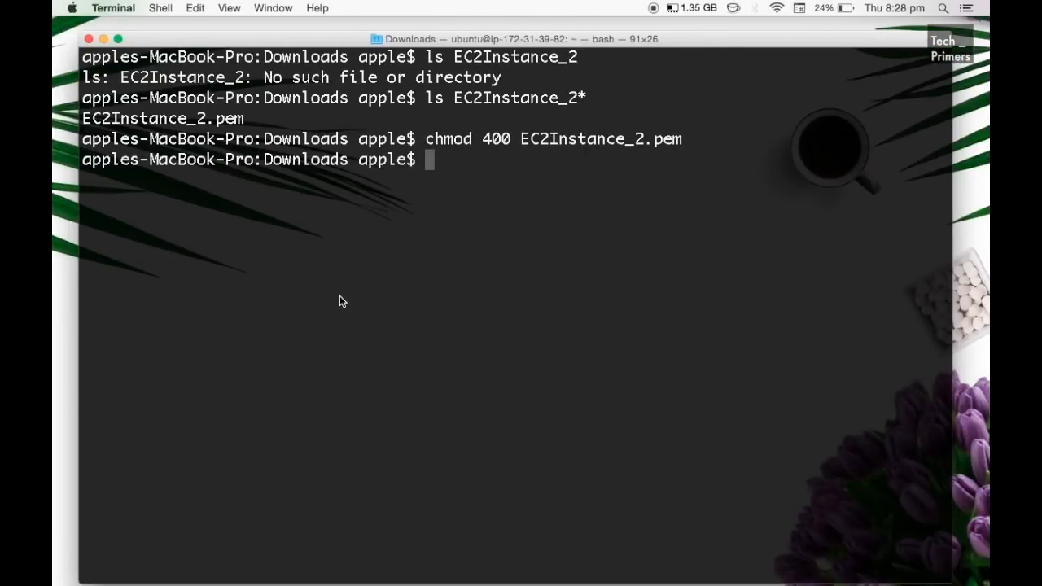
key(super+v)
key(Return)
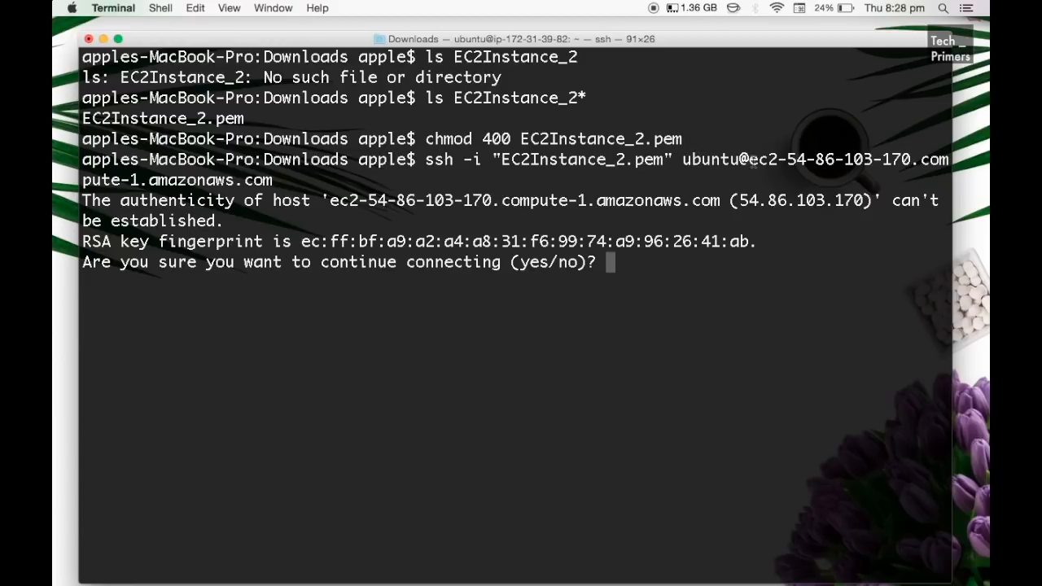
Step: Answer yes to the host authenticity question to continue the SSH connection
double_click(703, 159)
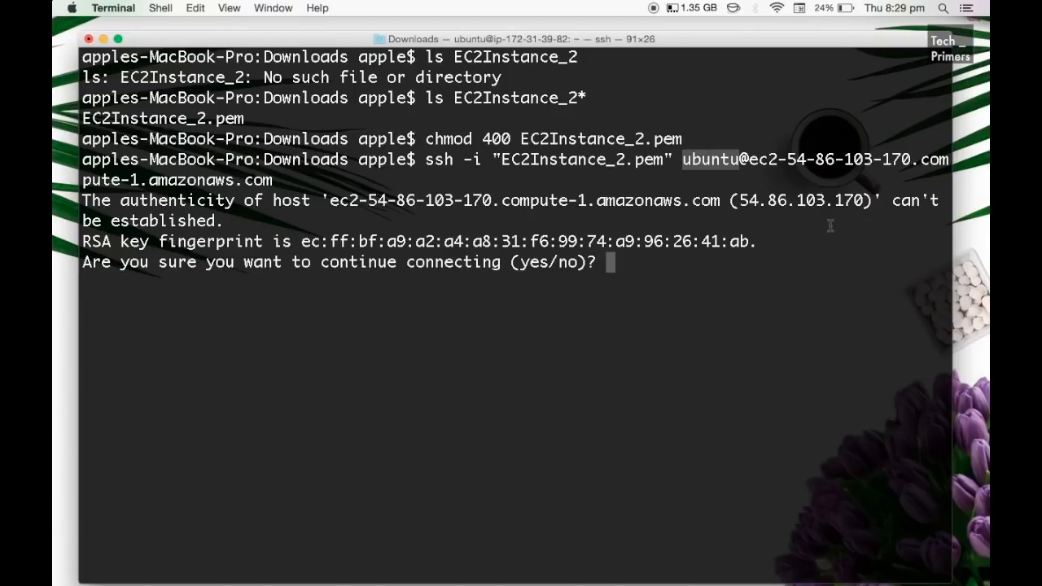
click(731, 269)
text(yes)
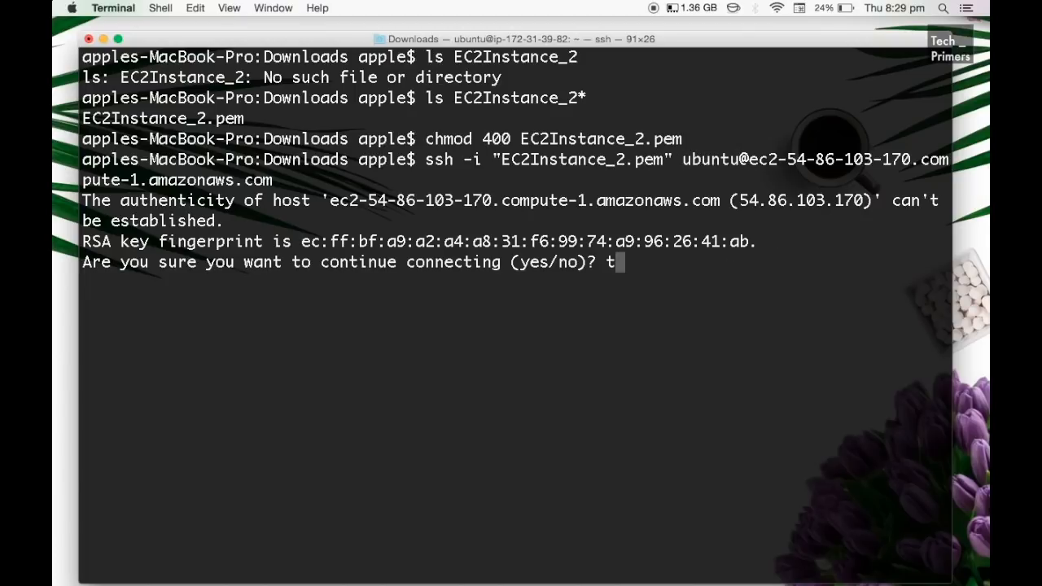
key(Return)
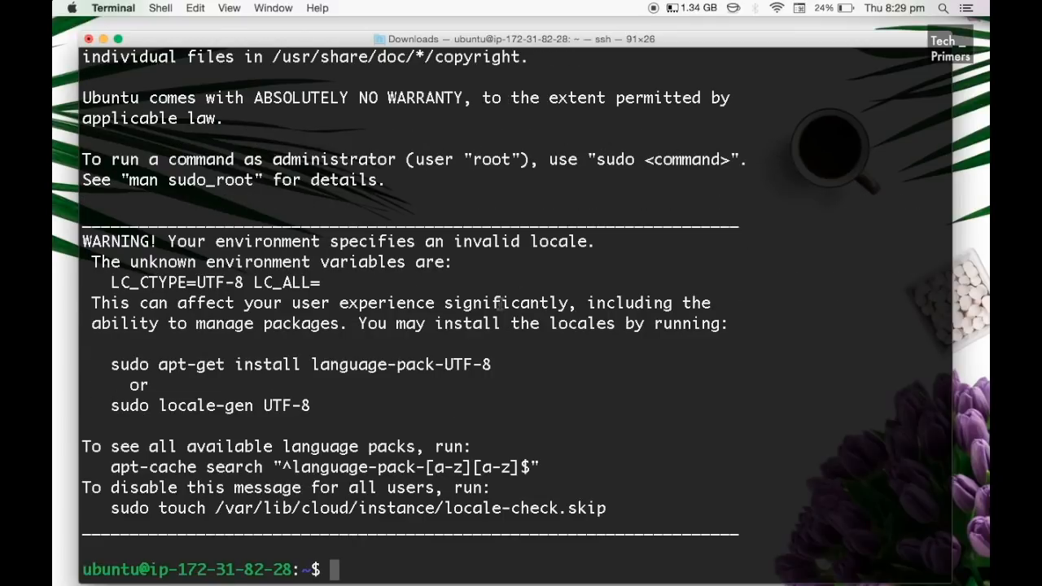
Step: Look over the Ubuntu login message and clear the terminal
scroll(500, 304, up, 5)
scroll(500, 304, down, 5)
text(clear)
key(Return)
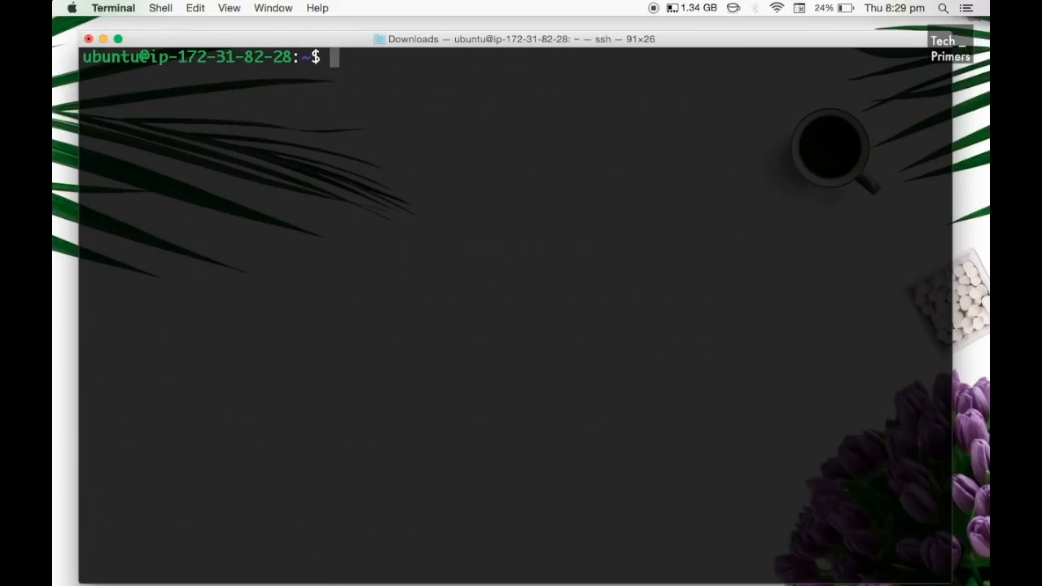
Step: Print the remote session's working directory with pwd and its host name with hostname
double_click(108, 58)
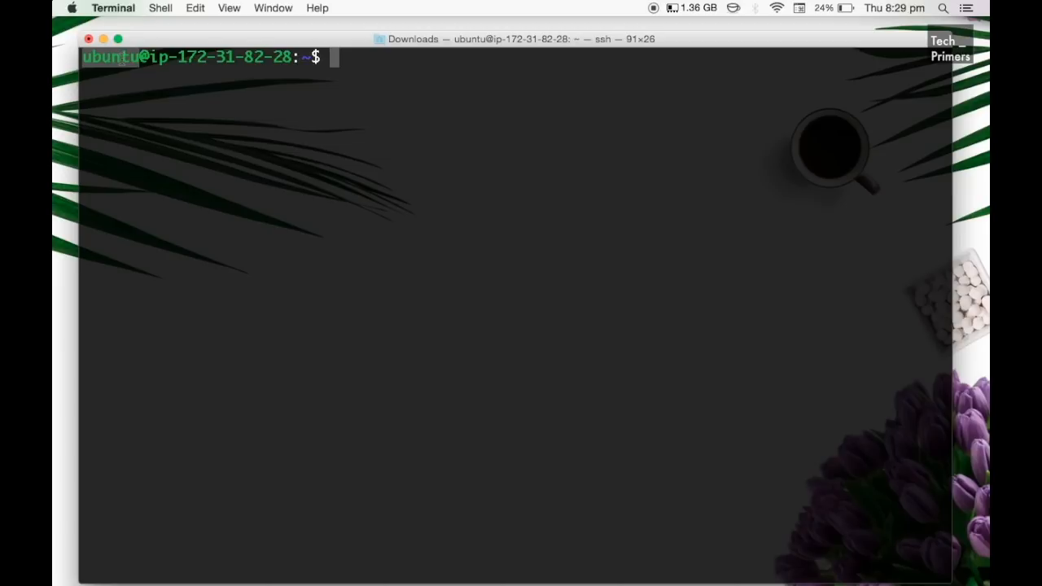
click(109, 58)
text(pwd)
key(Return)
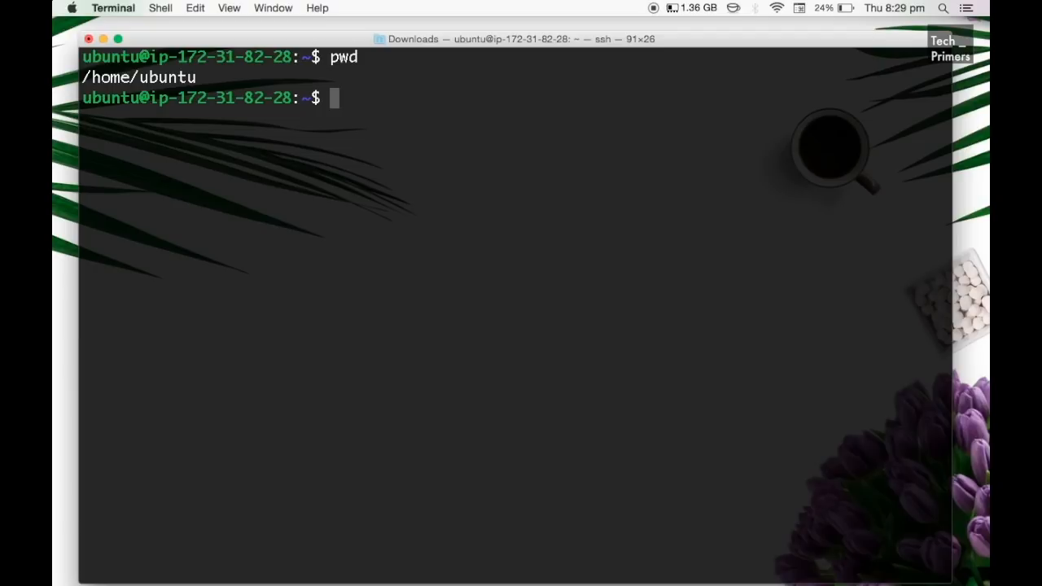
text(hosntame)
key(Return)
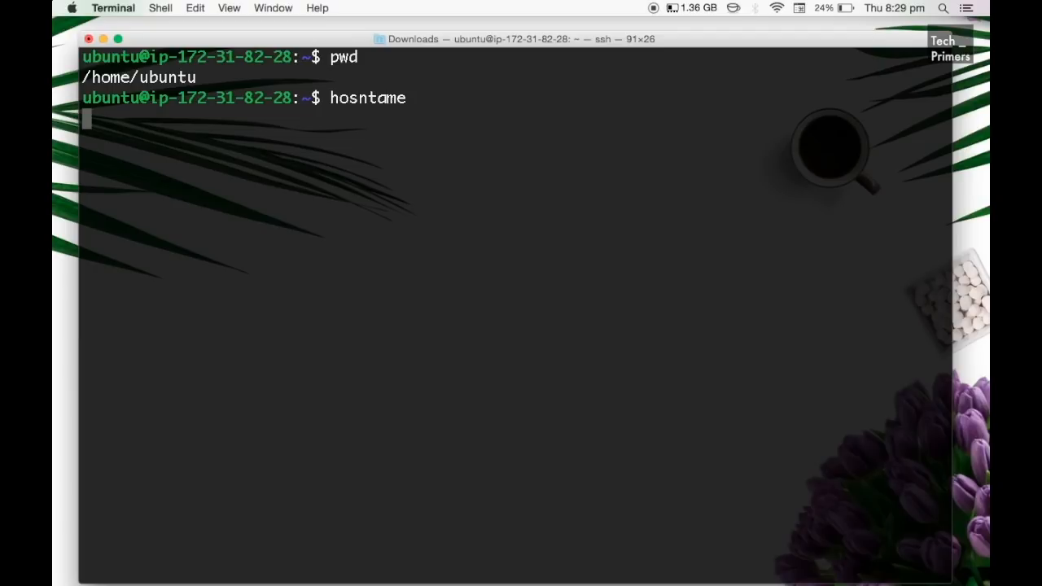
text(hostname)
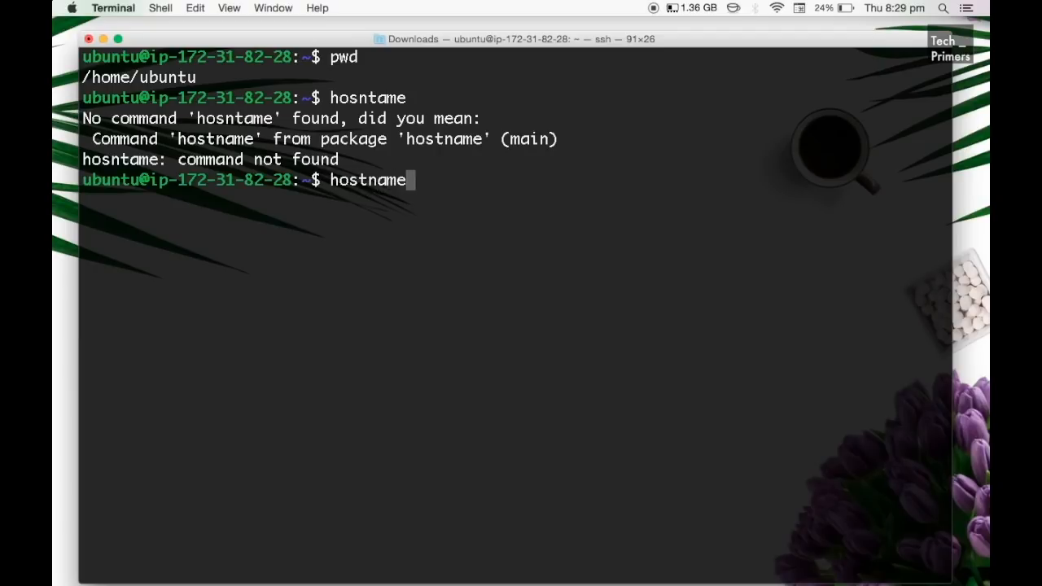
key(Return)
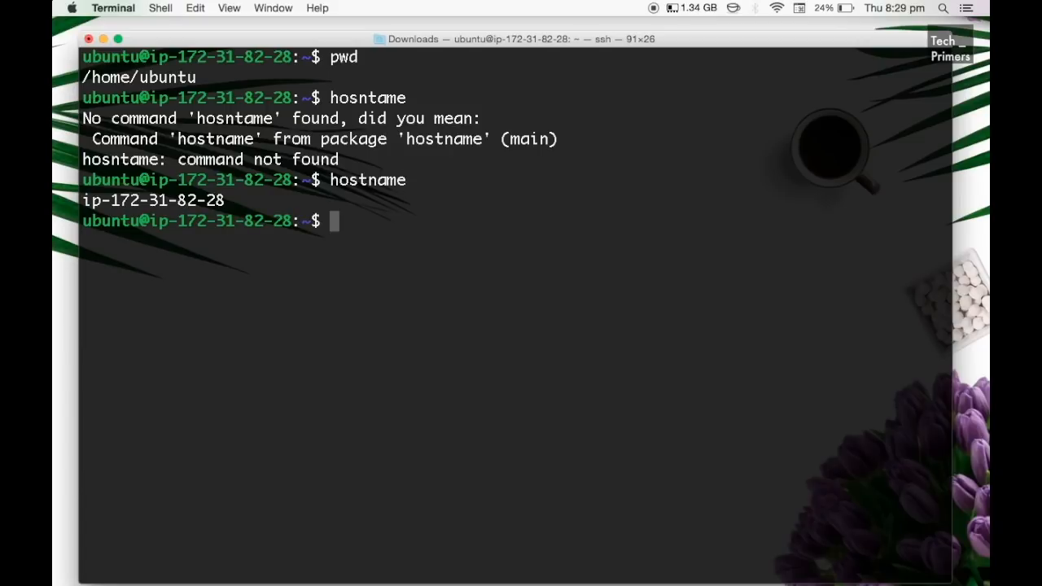
Step: Try an nslookup with the pasted SSH command text as its argument
drag(178, 200, 197, 201)
triple_click(124, 202)
click(123, 202)
text(nslookup)
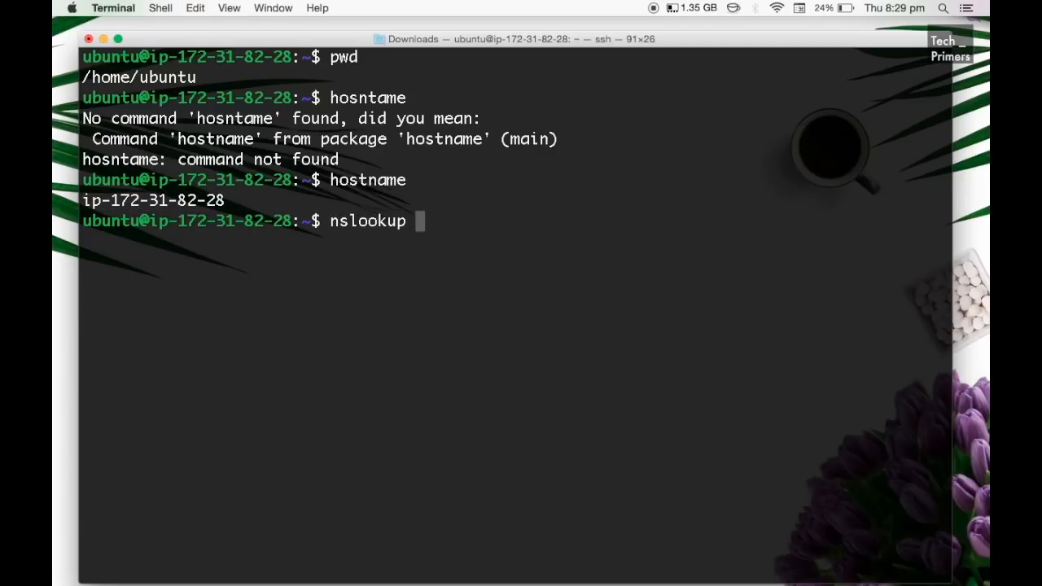
key(super+v)
key(Return)
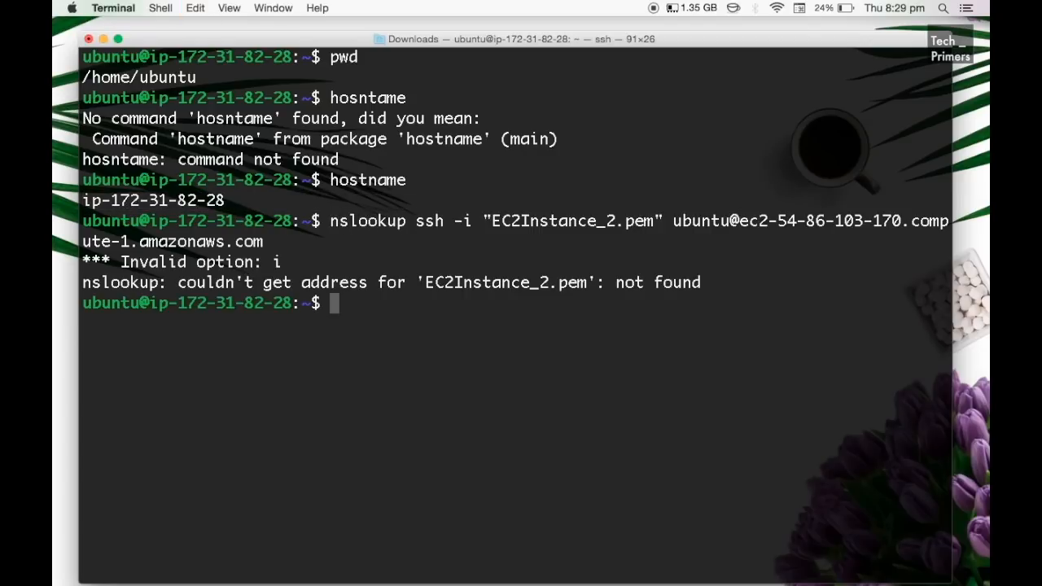
text(nslook)
key(BackSpace)
key(BackSpace)
key(BackSpace)
key(BackSpace)
key(BackSpace)
key(BackSpace)
Step: Clear the terminal with the clear command, correcting its misspelling before running it
text(clerar)
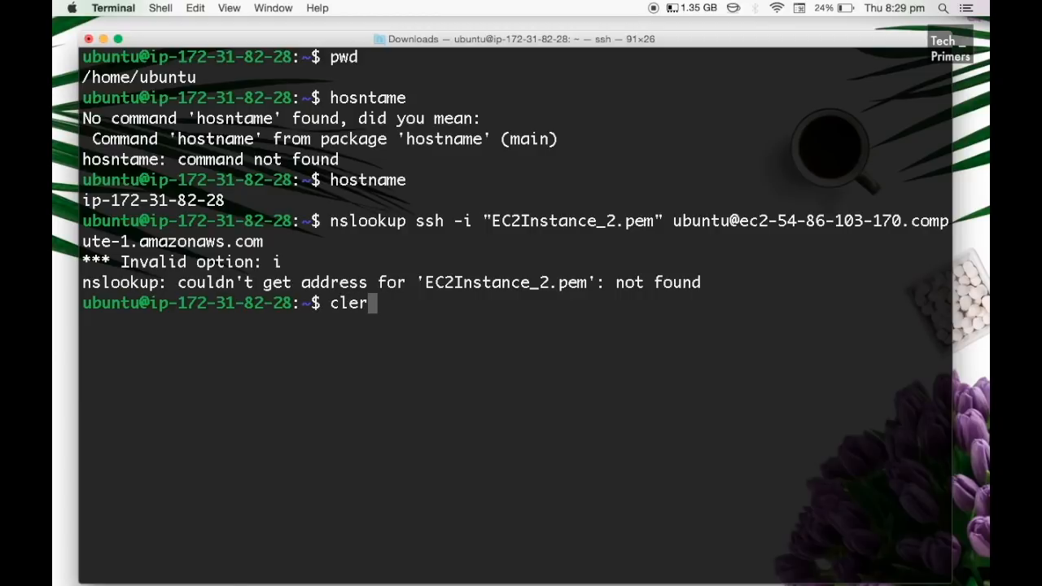
key(BackSpace)
key(BackSpace)
key(BackSpace)
text(ar)
key(Return)
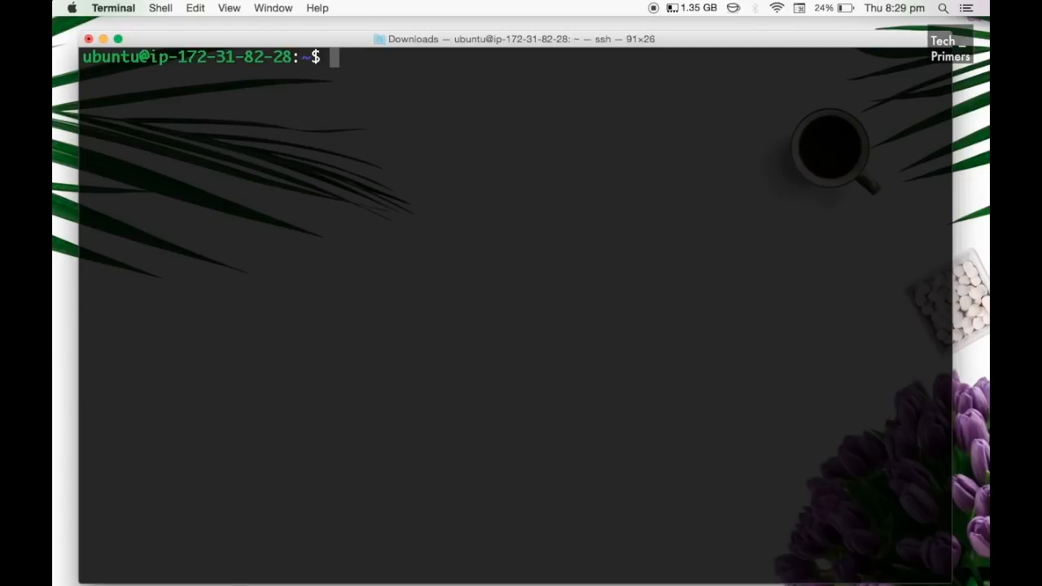
Step: Print the remote machine's host name and run nslookup on ip-172-31-82-28
text(hostname)
key(Return)
text(nslookup)
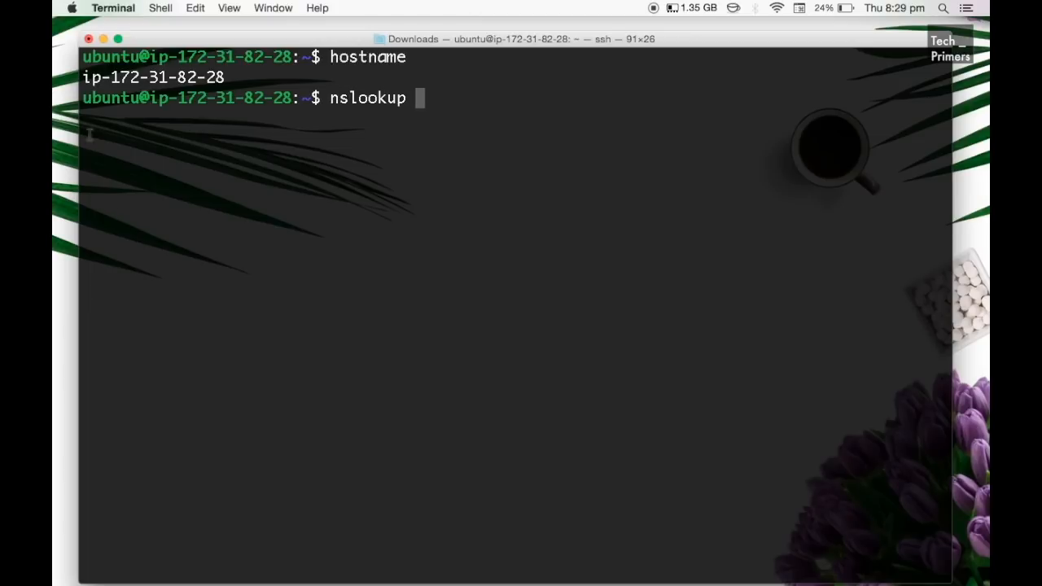
drag(82, 77, 225, 77)
key(super+c)
key(super+v)
key(Return)
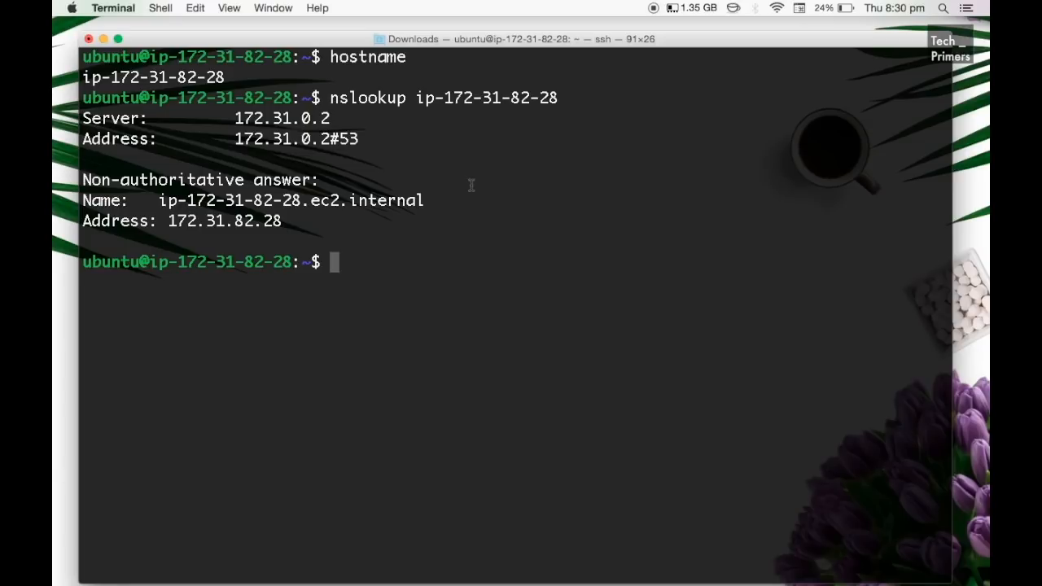
double_click(265, 225)
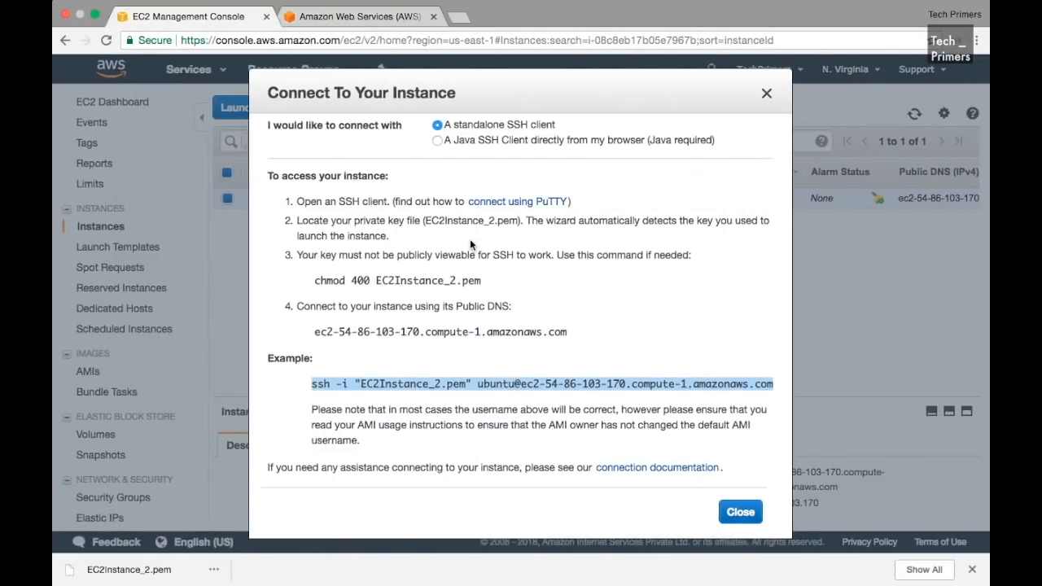
Step: Switch to the EC2 console in the browser and dismiss the Connect To Your Instance dialog
click(765, 96)
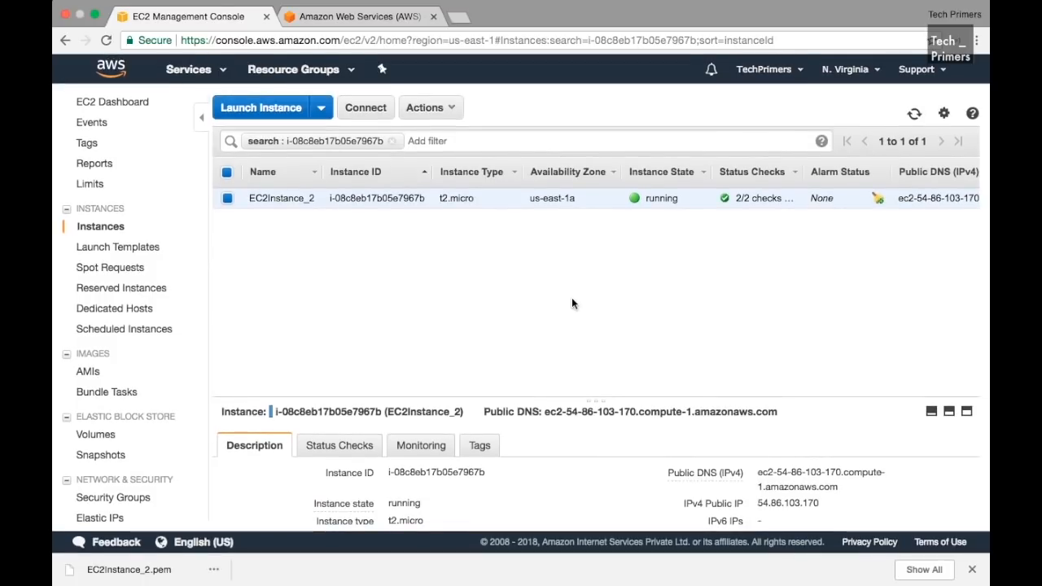
right_click(361, 201)
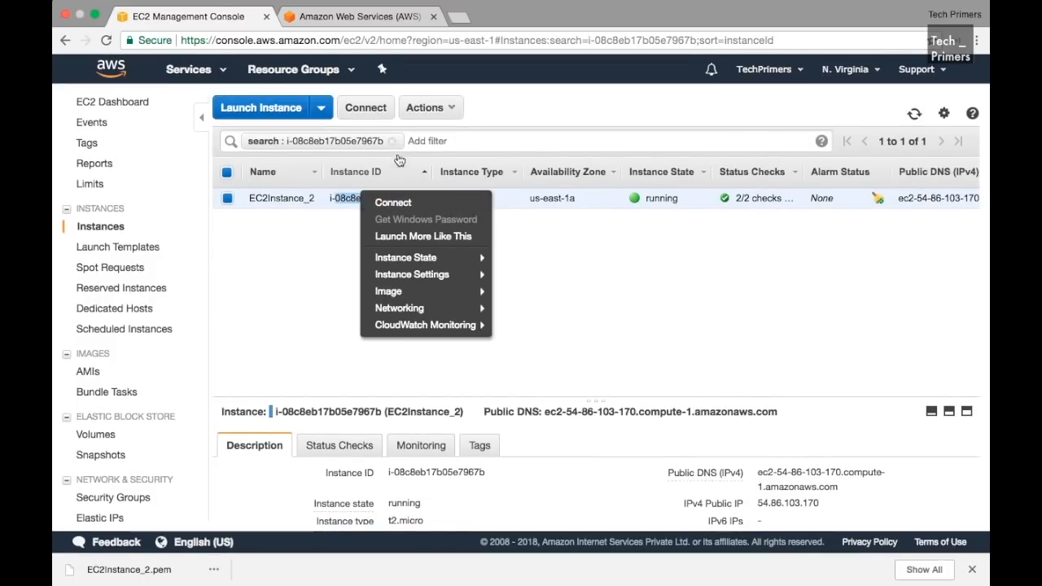
click(424, 108)
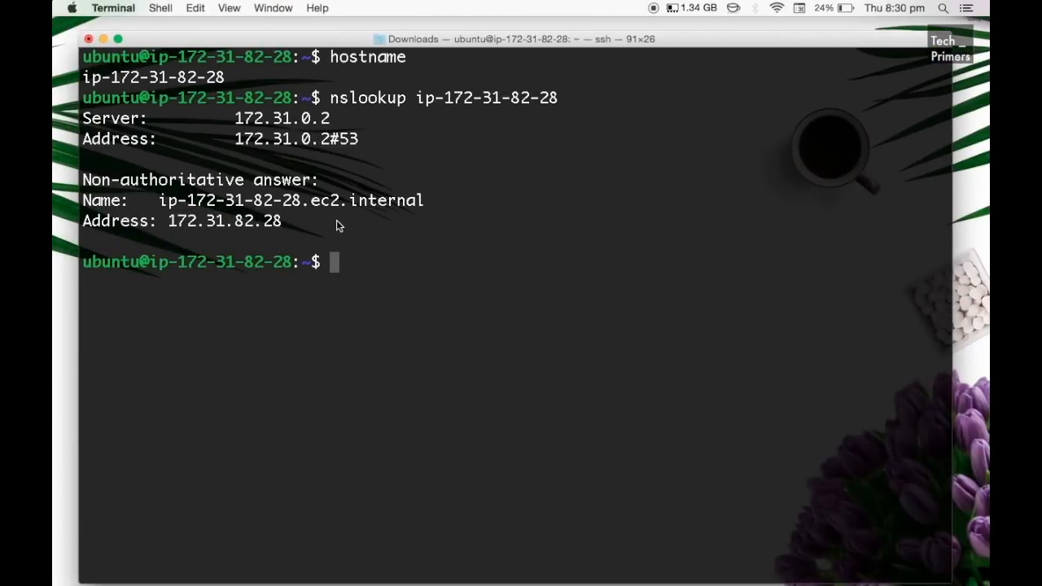
Step: Switch to Terminal and print the remote session's working directory with pwd
text(pwd)
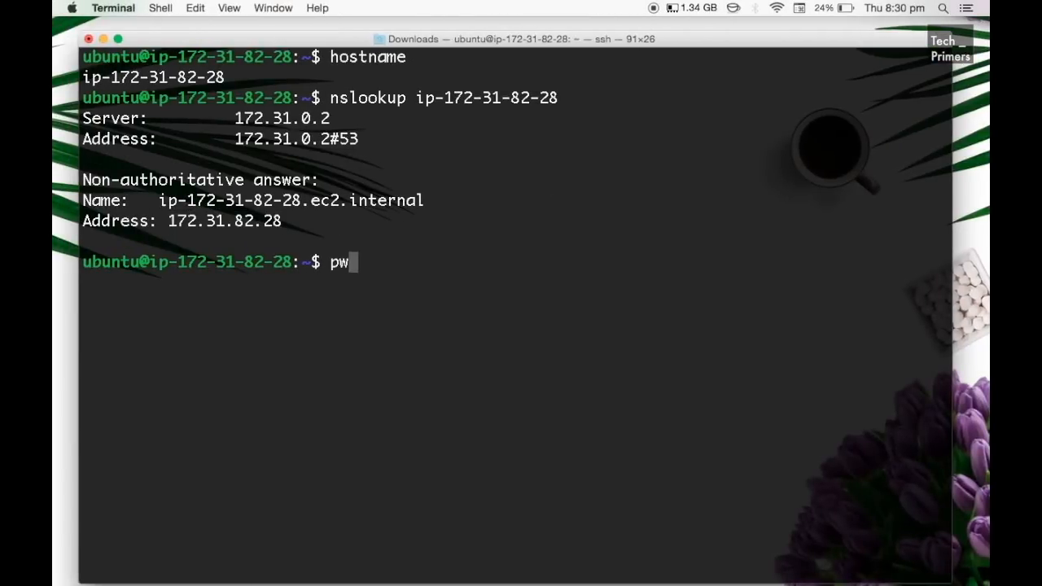
key(Return)
text(cd)
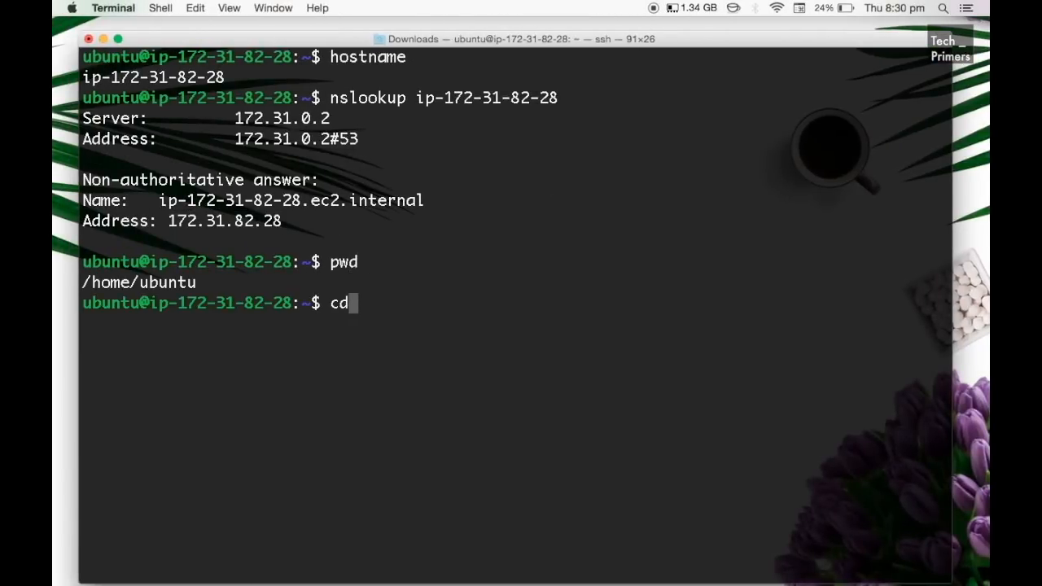
key(BackSpace)
key(BackSpace)
text(mk)
key(BackSpace)
key(BackSpace)
Step: Create a file hello.sh in vi and enter the line echo "You Tube" in it
text(vi )
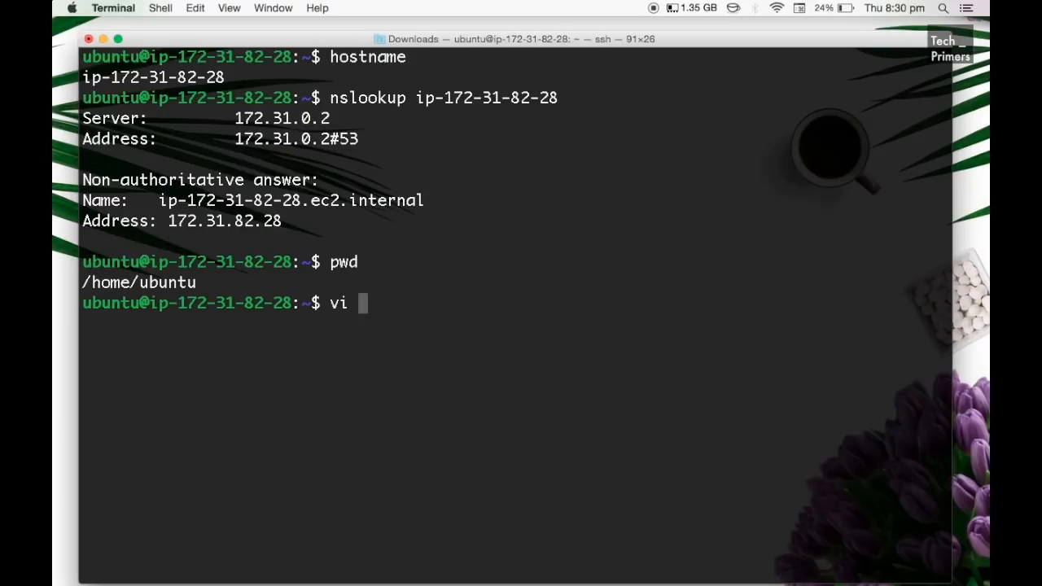
text(hello.sh)
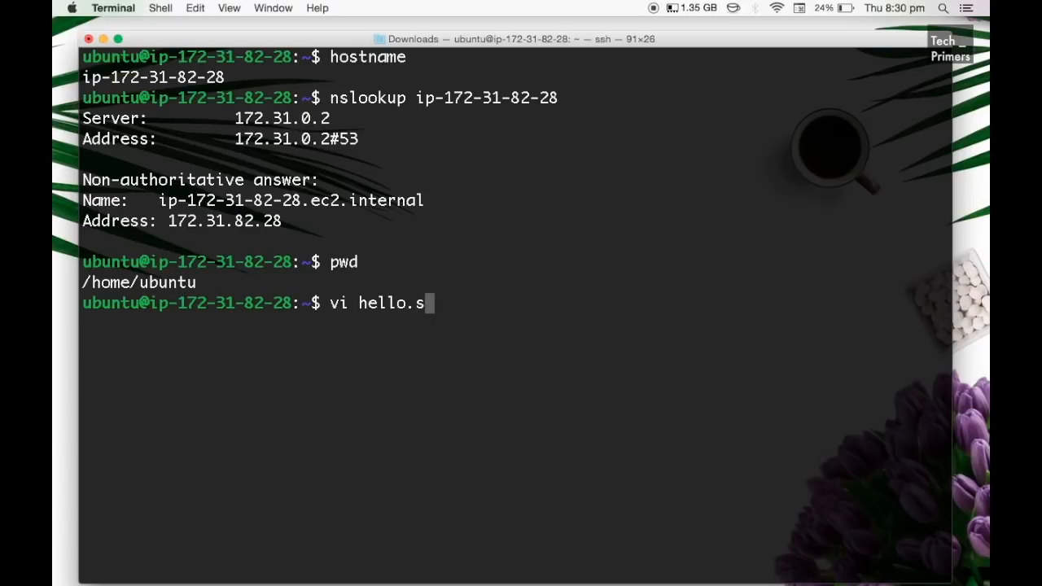
key(Return)
text(i)
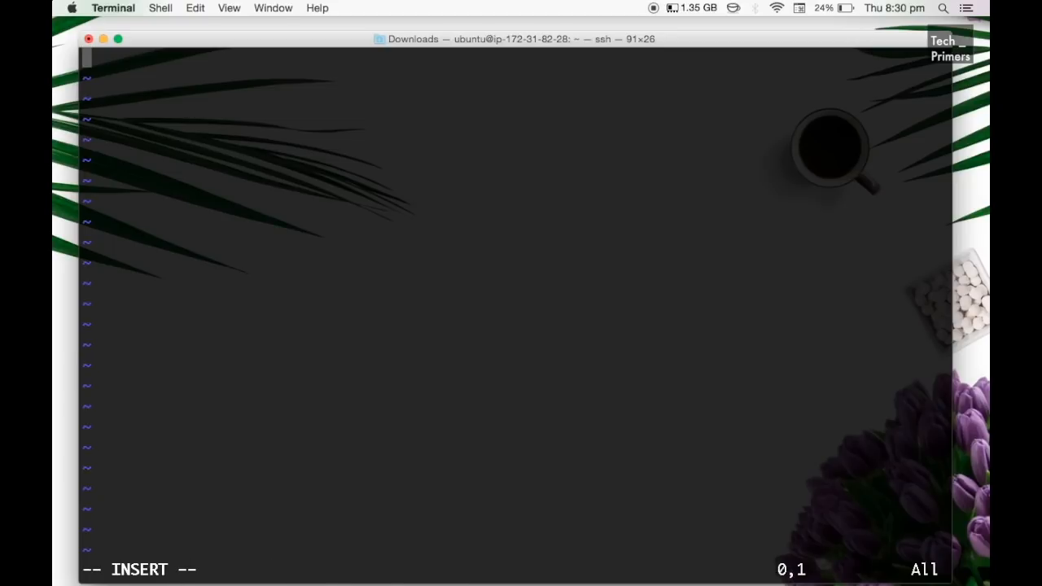
text(echo "Yout)
key(BackSpace)
text(Tube")
Step: Change the echoed text in hello.sh to "Hello YouTube", and save and quit vi with :wq!
key(Left)
key(Left)
key(Left)
key(Left)
key(Left)
key(Left)
key(Left)
key(Left)
key(Left)
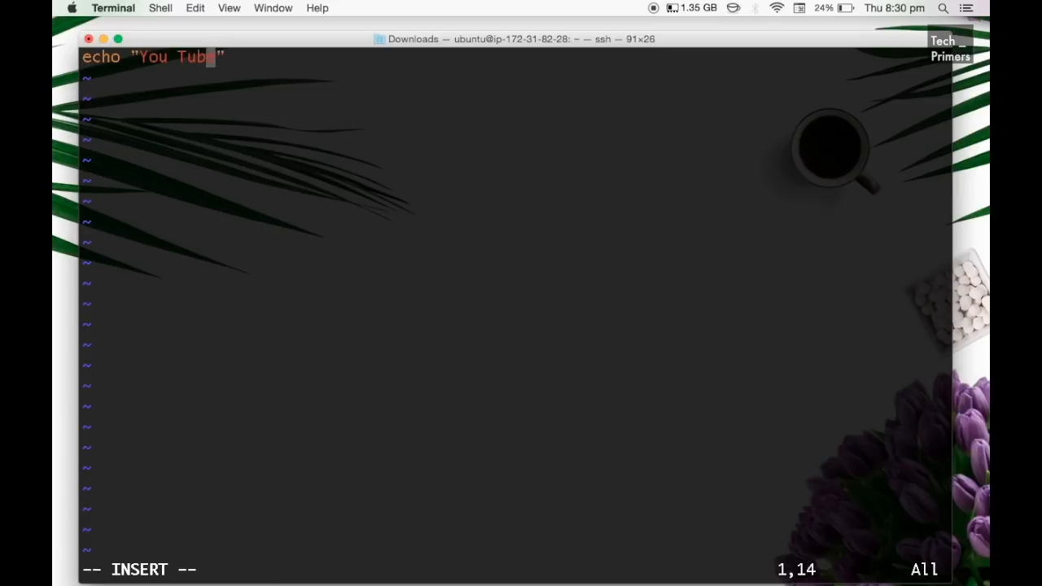
text(Hello)
key(Right)
key(Right)
key(Right)
key(Right)
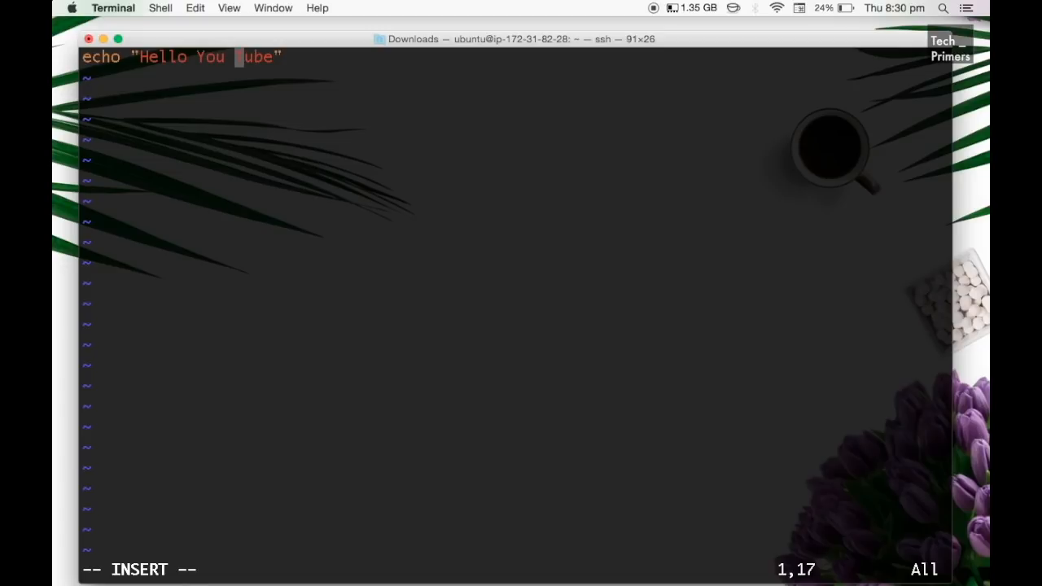
key(BackSpace)
key(Escape)
text(:wq!)
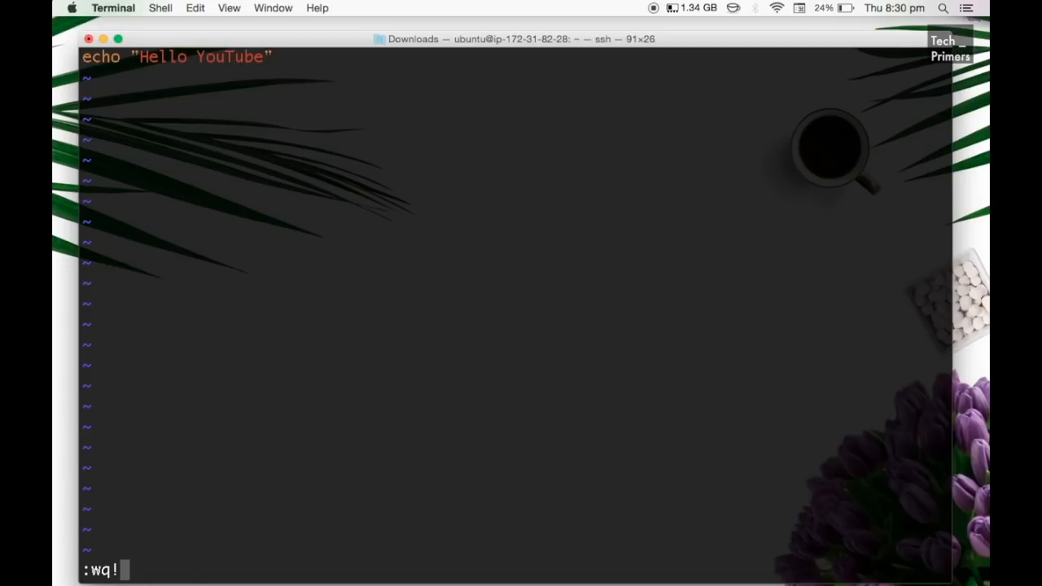
key(Return)
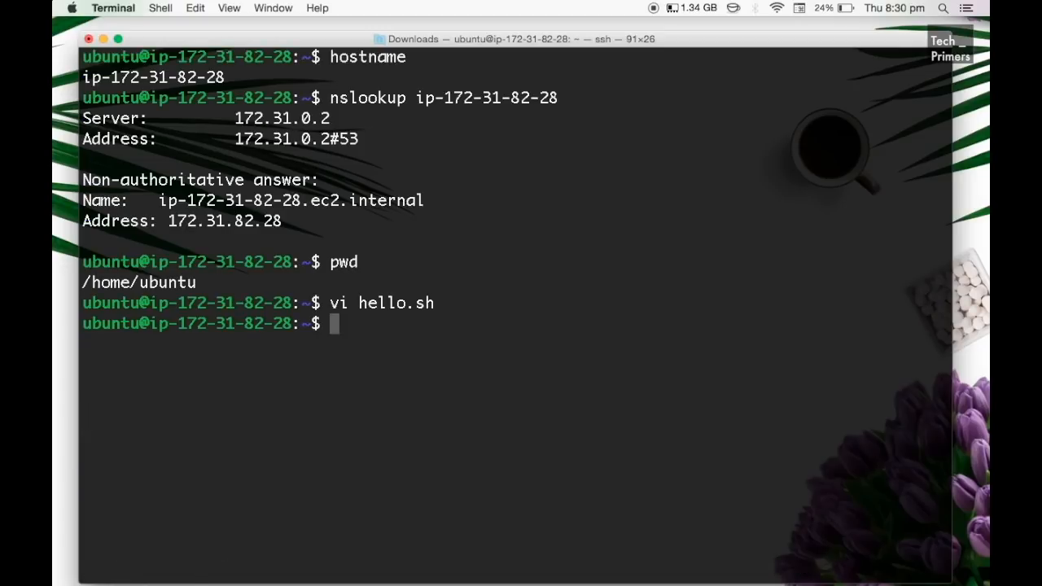
Step: Set the permissions of hello.sh to 777 with chmod and list the directory with ls -lrt
text(chmod 77)
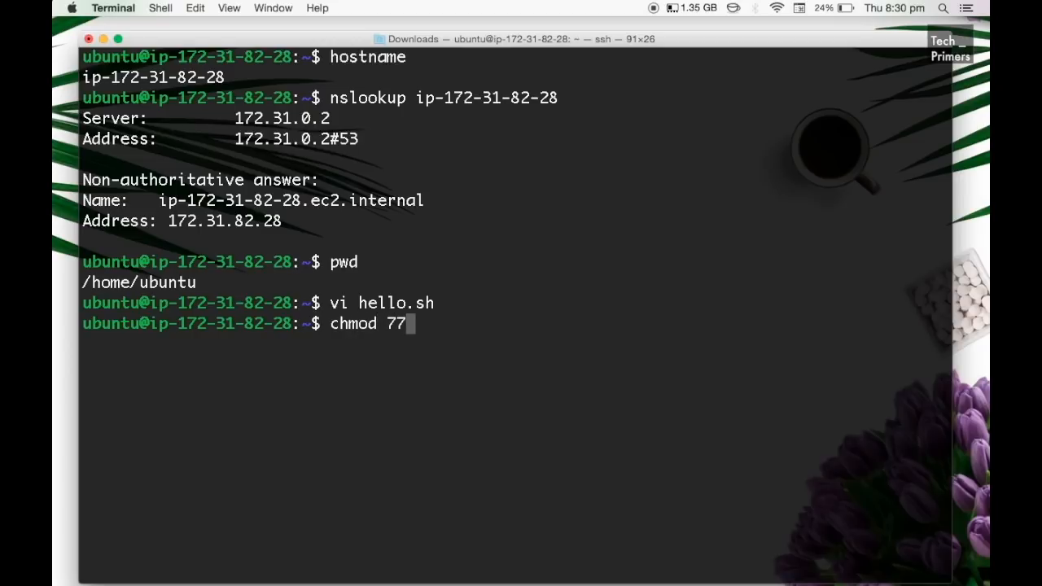
text(7 hel)
key(Tab)
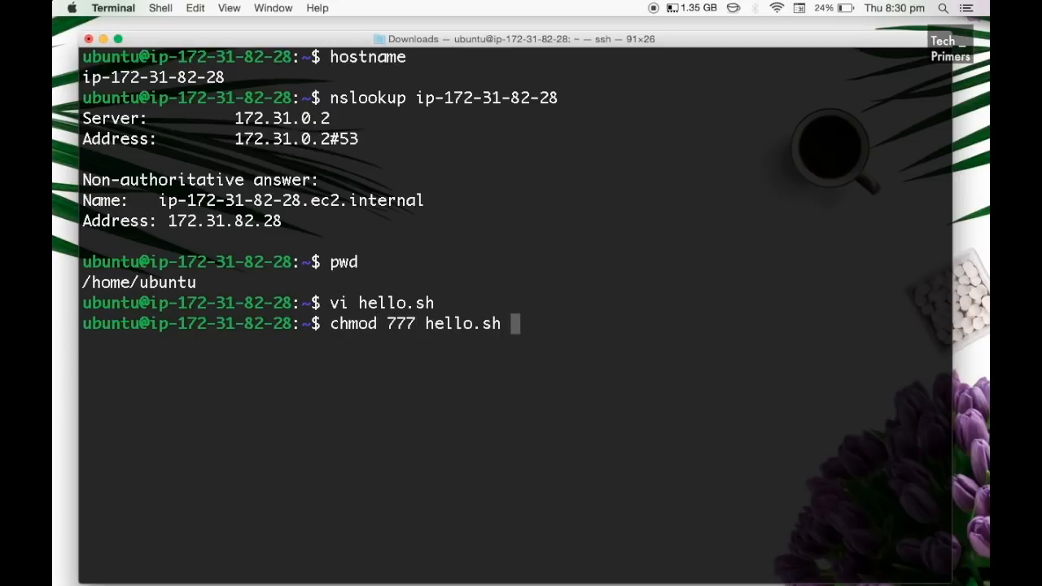
key(Return)
text(ls -lrt)
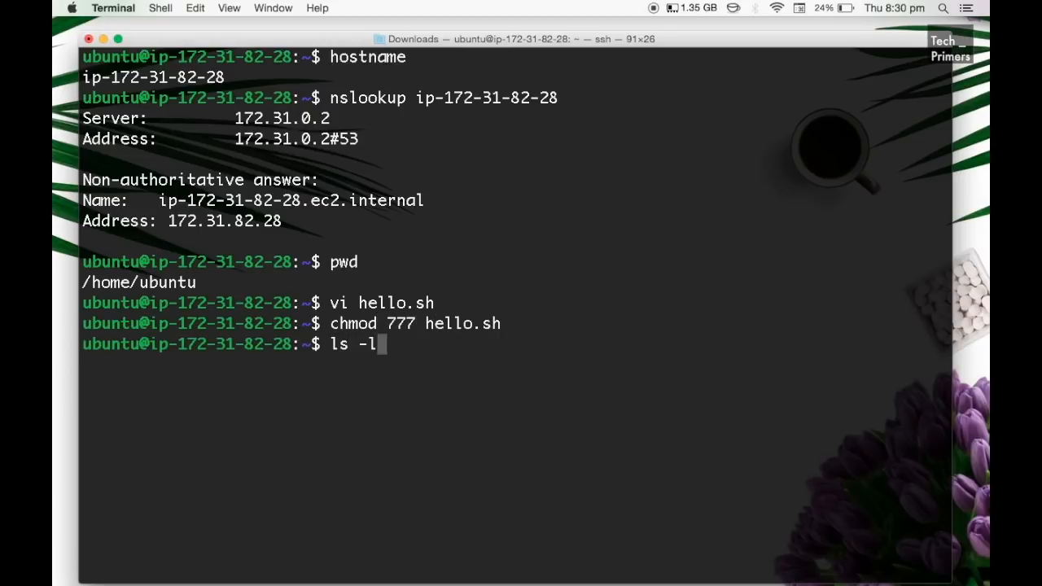
key(Return)
Step: Run the hello.sh script from the current directory
text(./he)
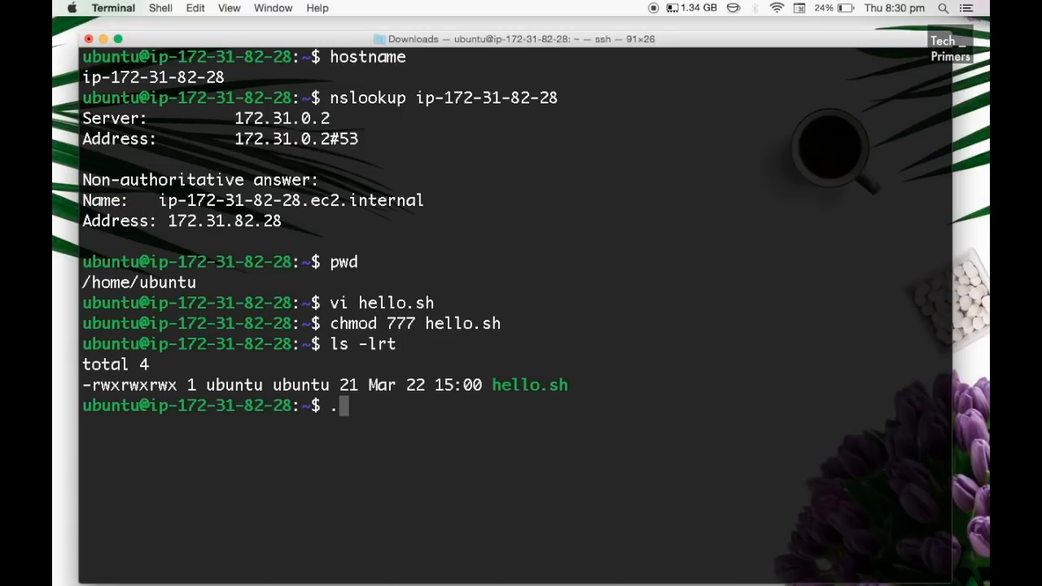
key(Tab)
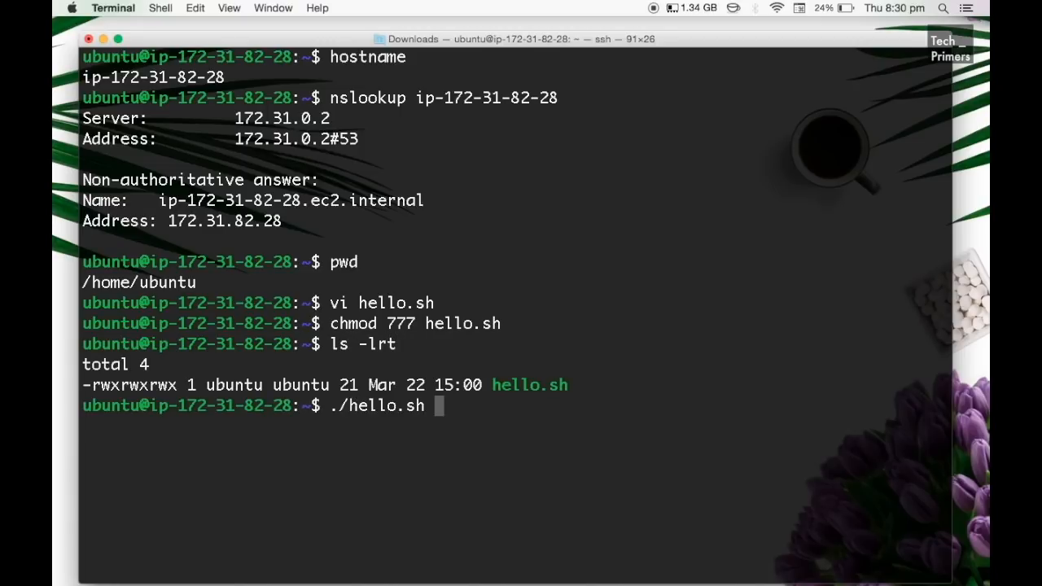
key(Return)
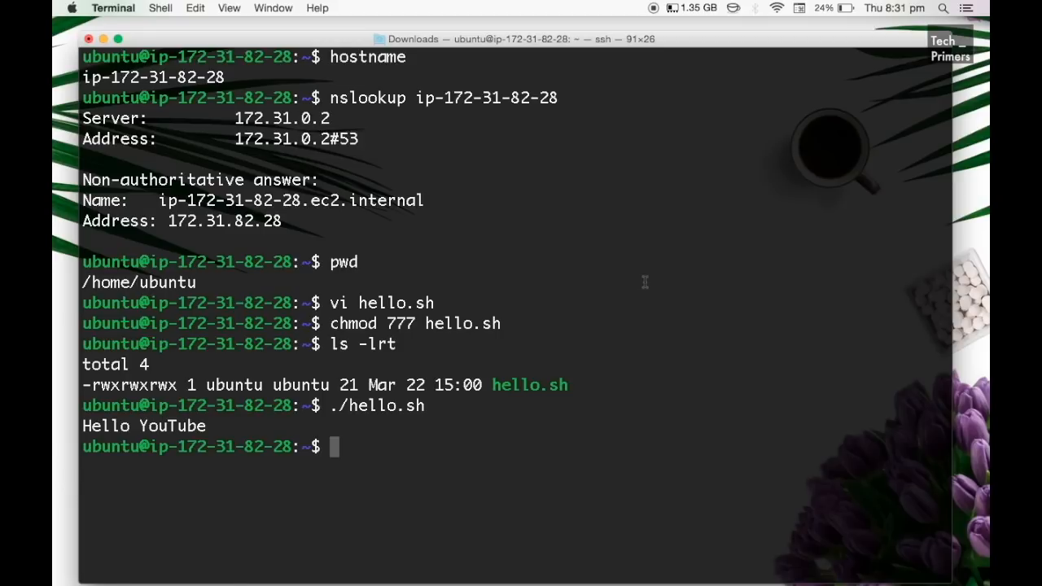
Step: Switch to the EC2 console and stop the instance EC2Instance_2, confirming the stop request
key(ctrl+Right)
click(707, 285)
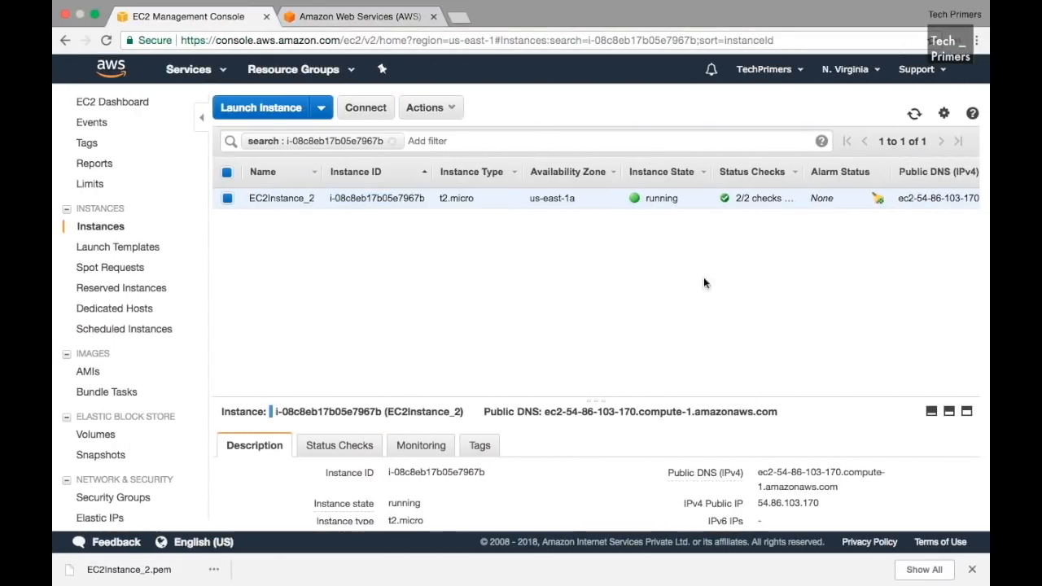
click(427, 108)
mouse_move(476, 189)
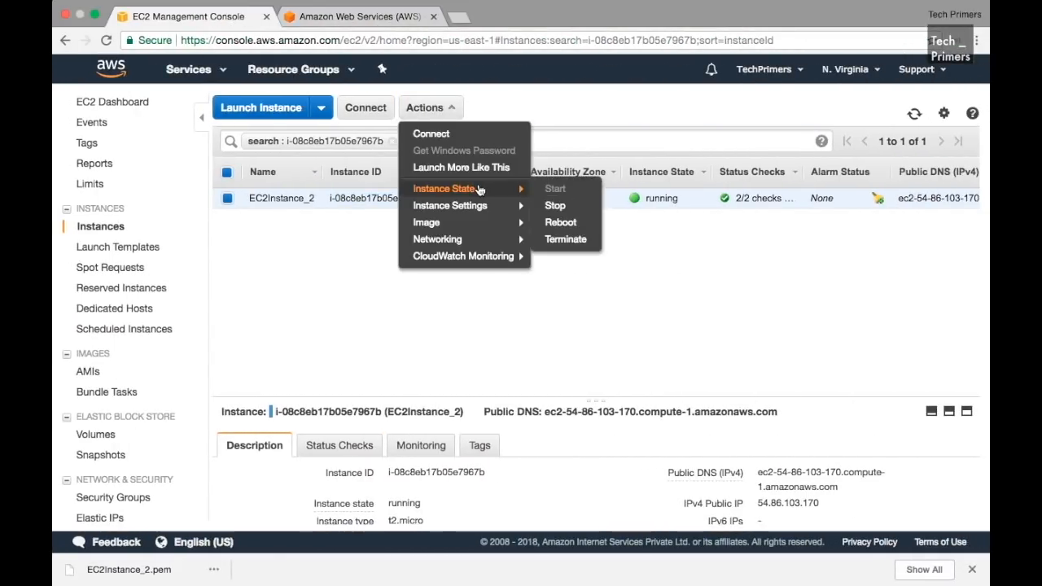
click(620, 205)
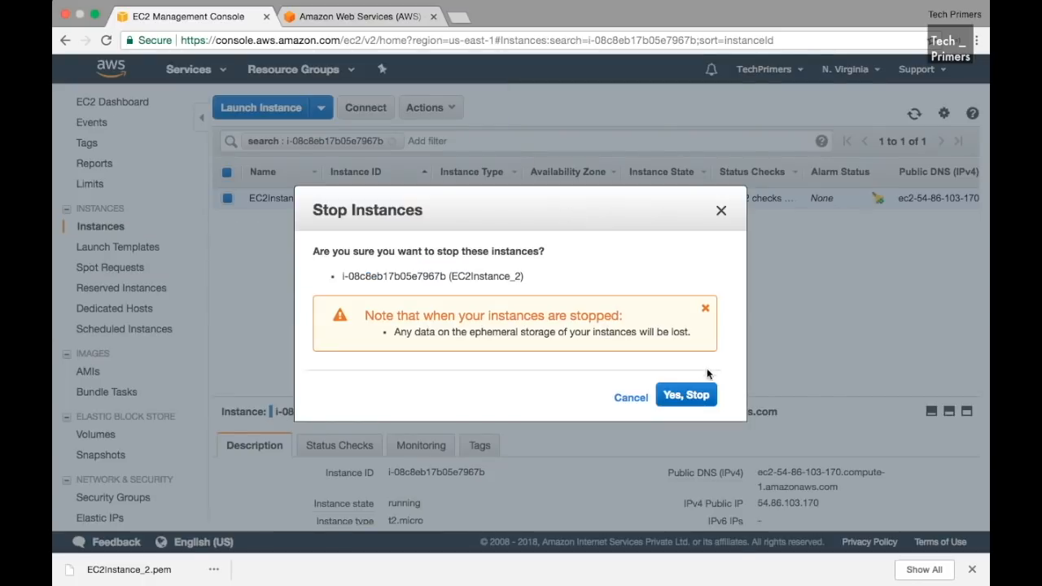
click(696, 401)
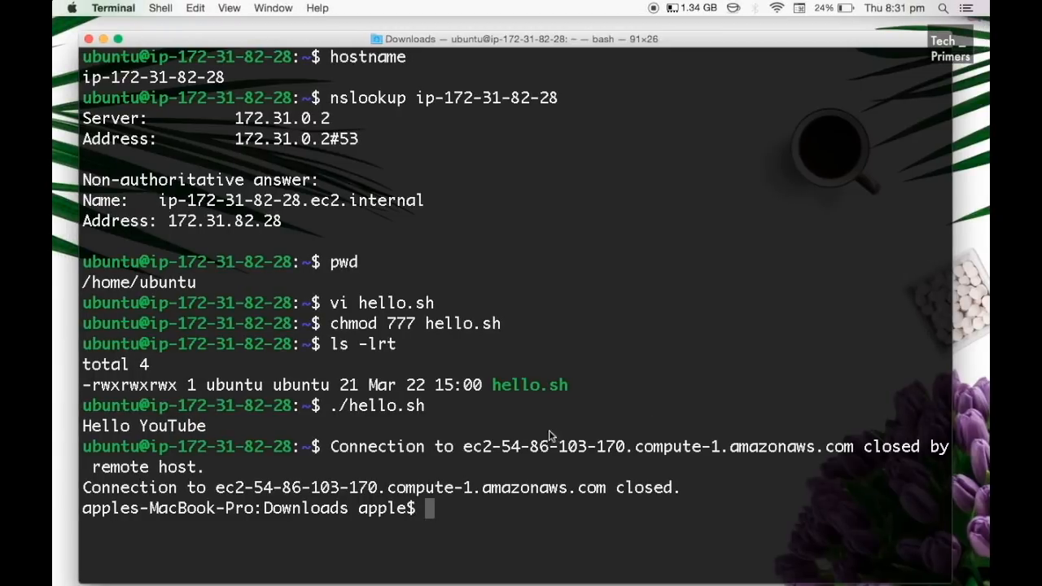
Step: Examine the SSH connection messages and hello.sh listing in Terminal, and the instance's state in the EC2 console
double_click(621, 487)
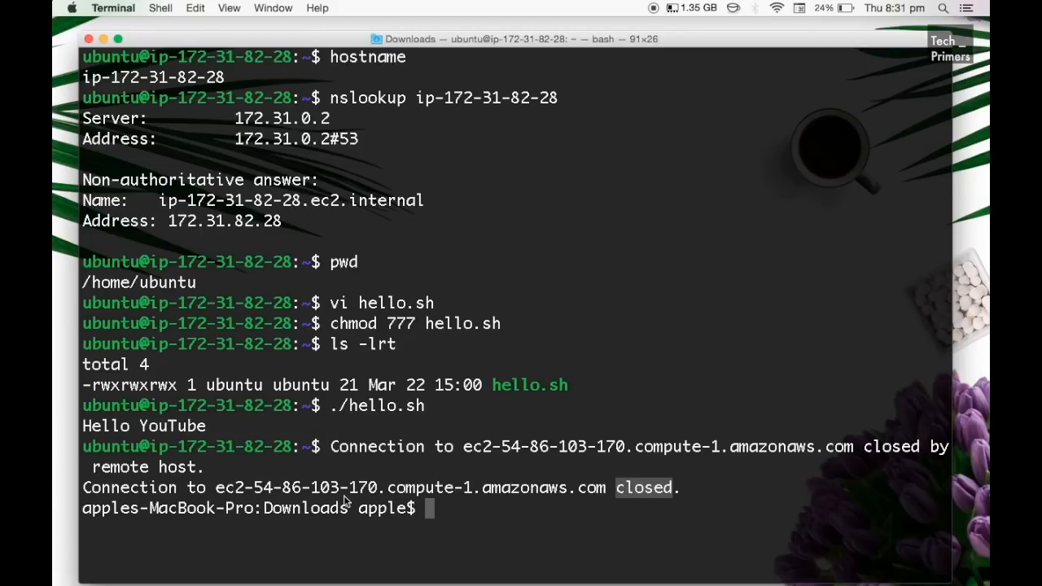
click(324, 508)
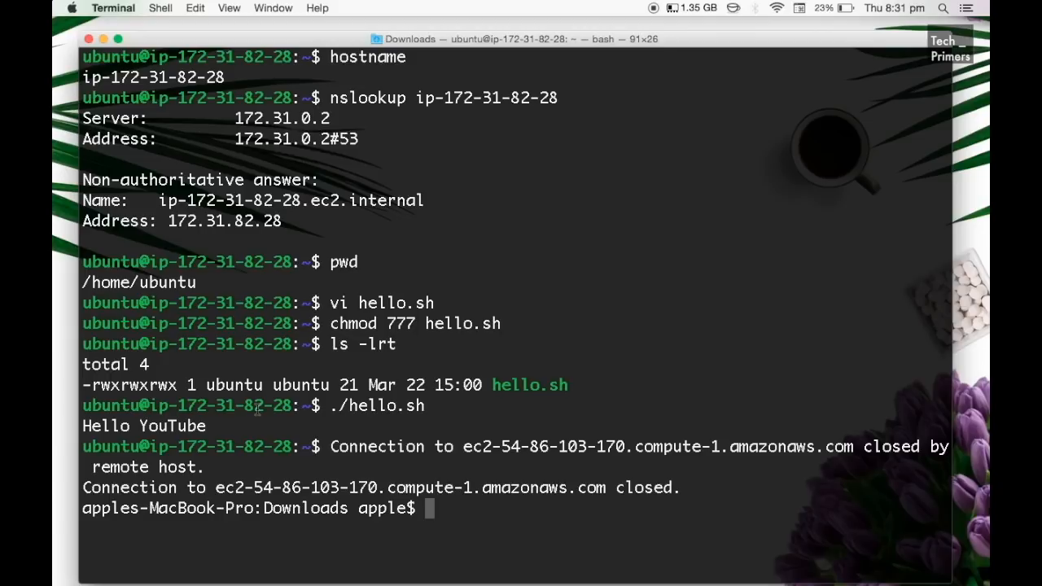
key(ctrl+Right)
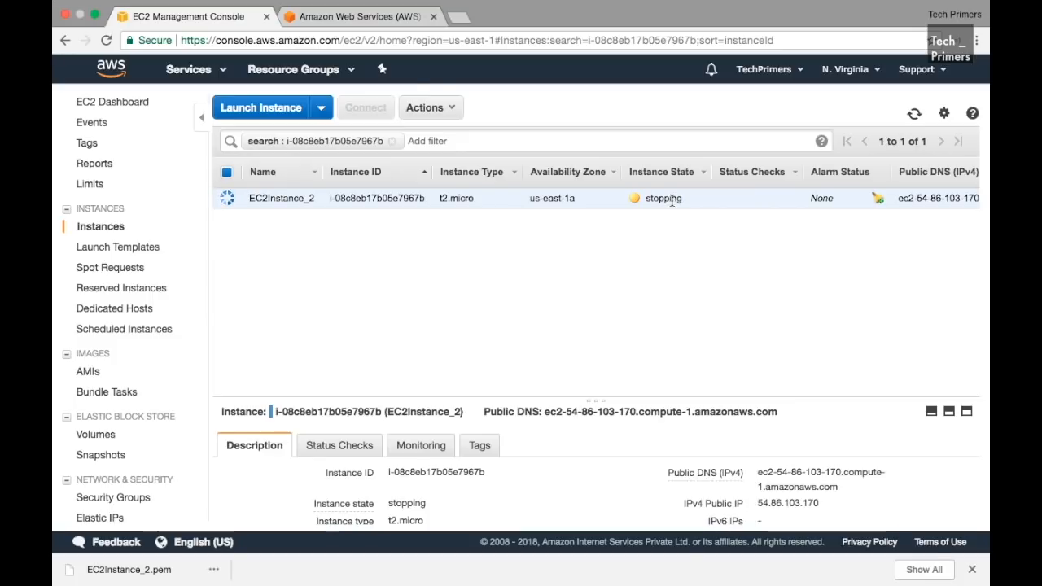
key(ctrl+Left)
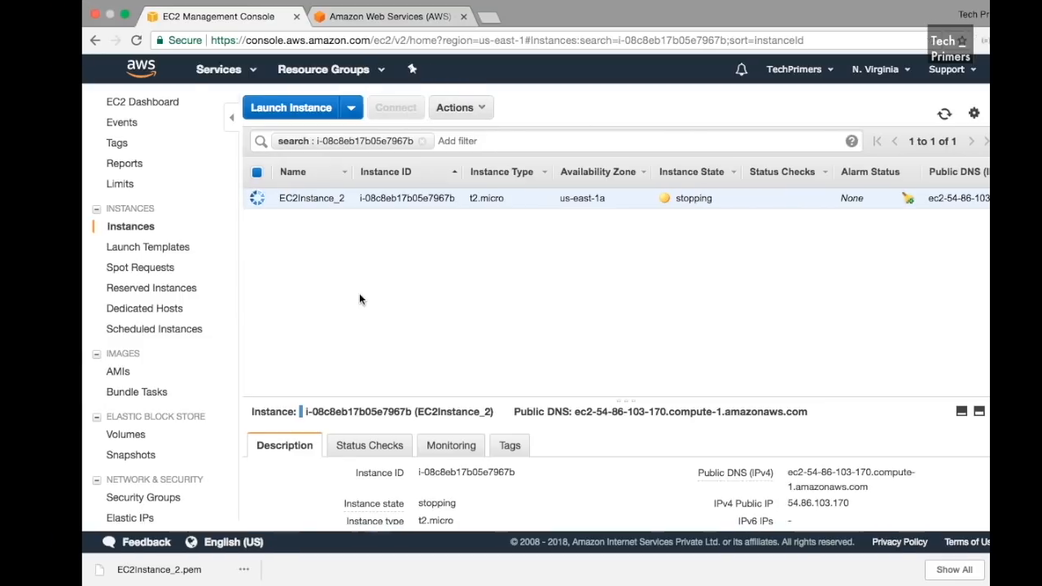
double_click(516, 386)
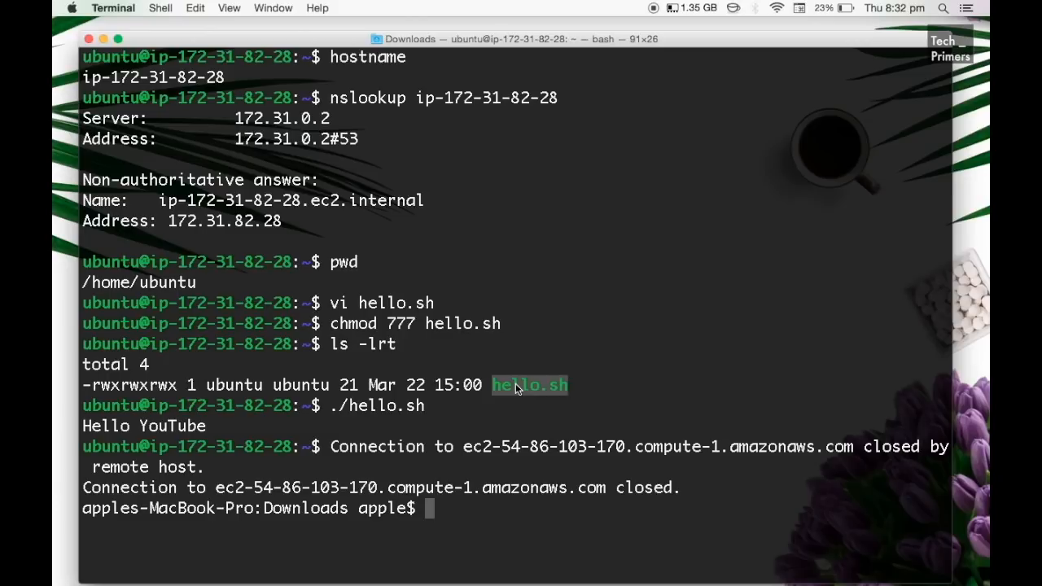
Step: Return to the EC2 console and refresh the instance list to check the state of EC2Instance_2
key(ctrl+Right)
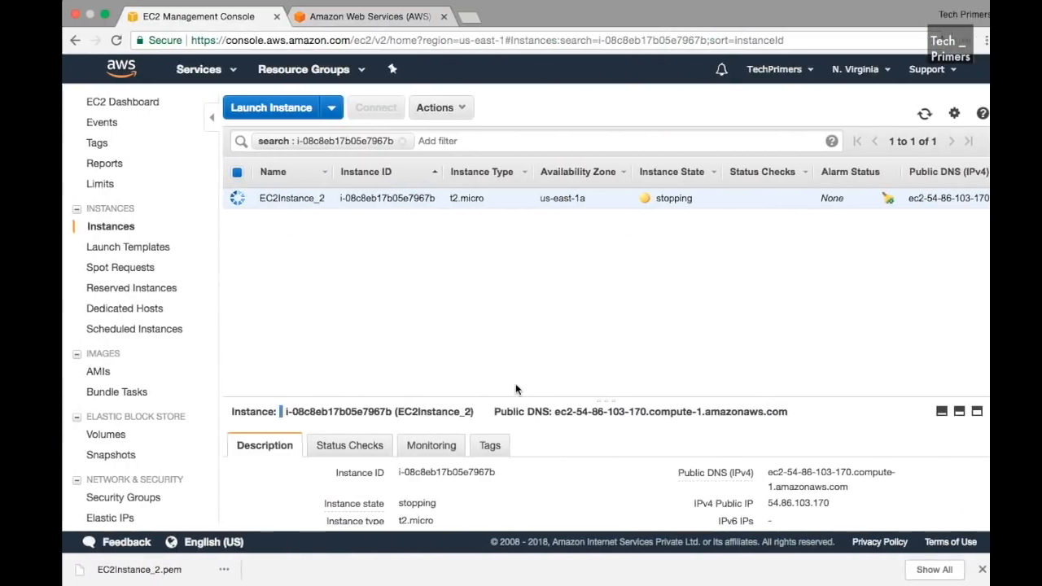
key(ctrl+Left)
key(ctrl+Right)
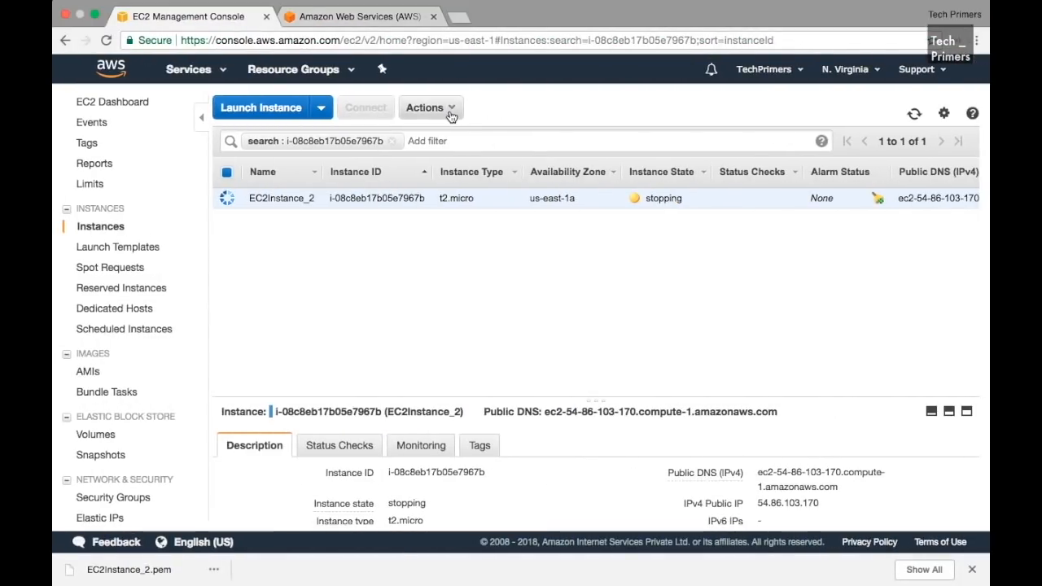
click(915, 115)
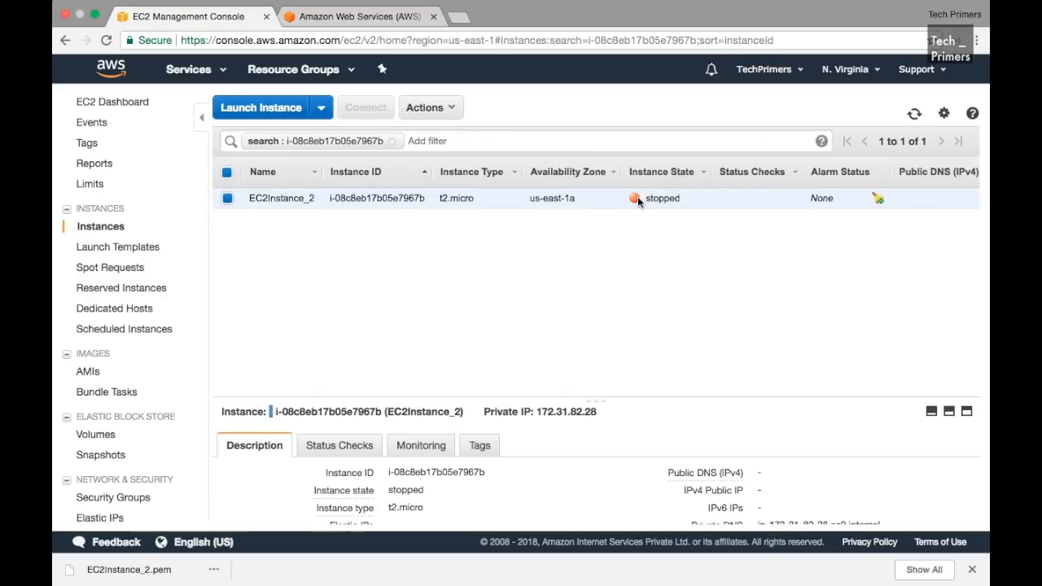
Step: Start the stopped instance EC2Instance_2, confirm the start request and refresh the instance list
click(430, 107)
mouse_move(465, 191)
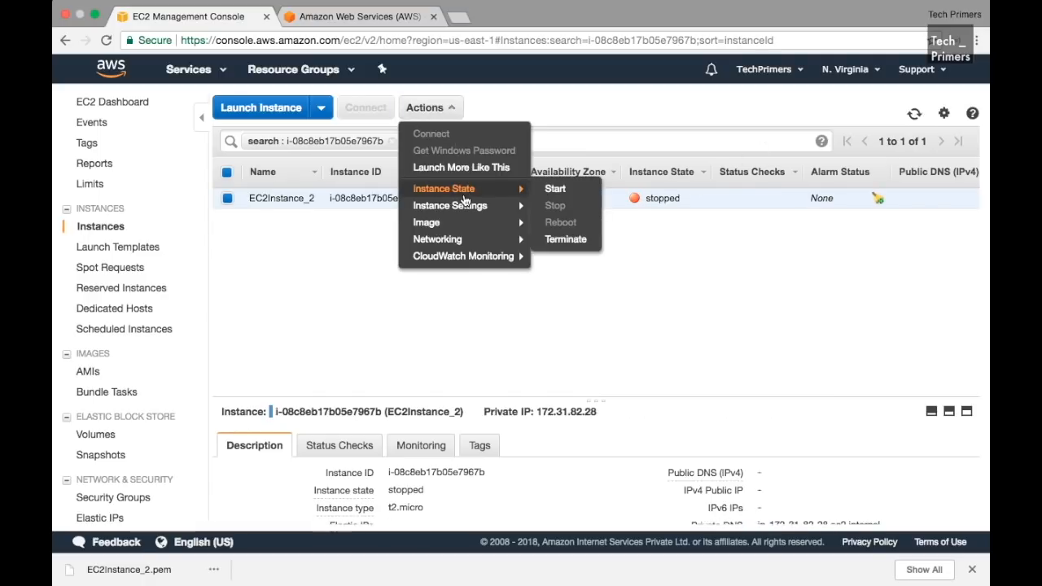
click(555, 189)
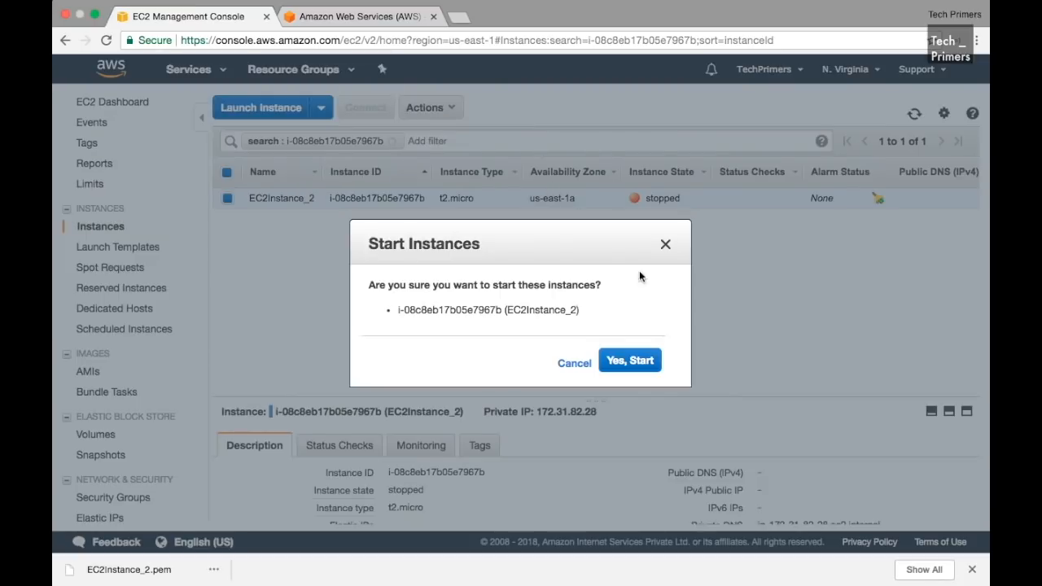
click(632, 360)
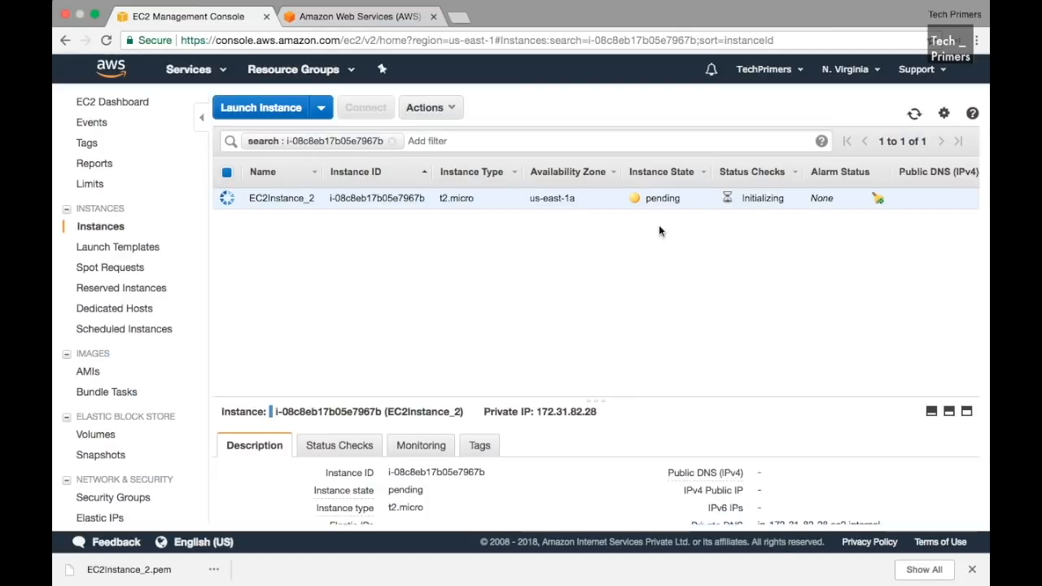
click(914, 114)
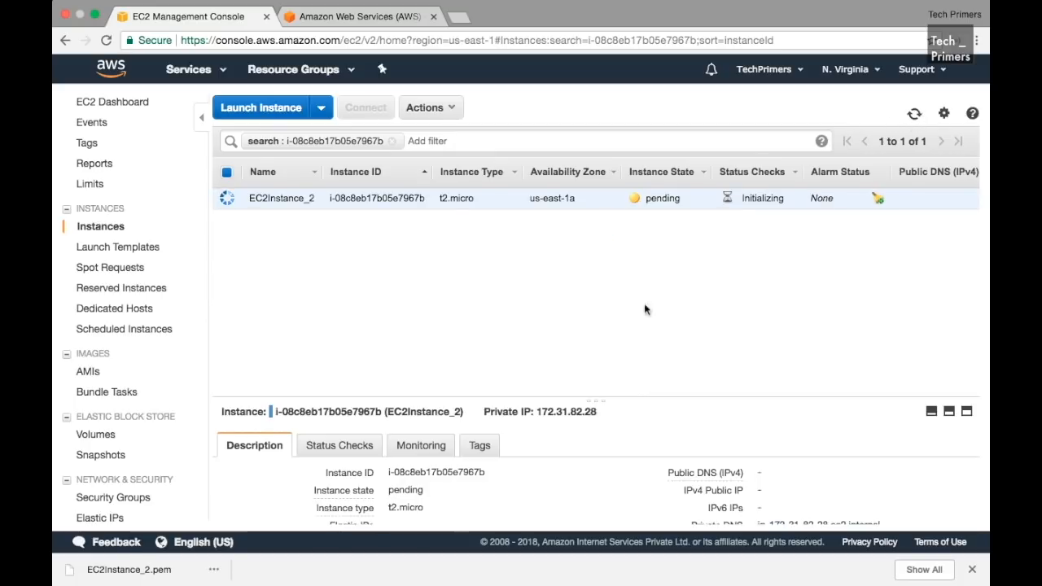
Step: Examine the status checks, CloudWatch monitoring graphs and tags of EC2Instance_2, and refresh the instance list to check its state
drag(604, 400, 624, 233)
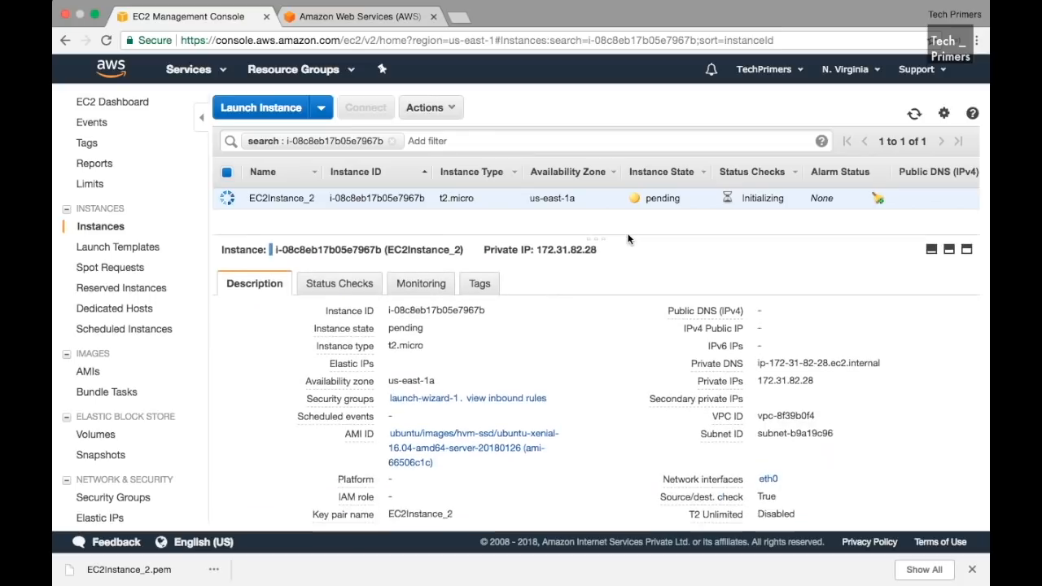
click(373, 279)
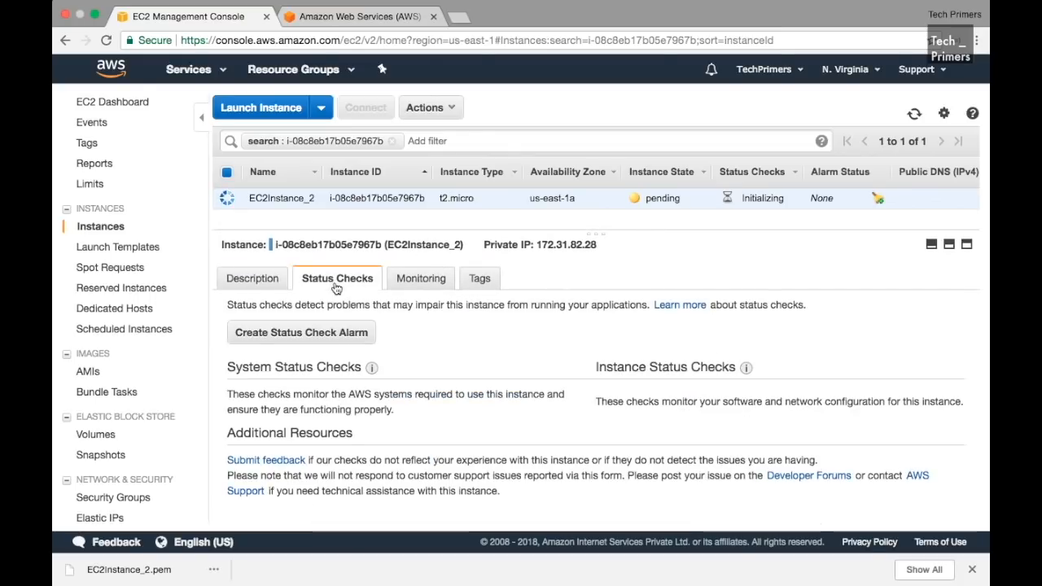
click(401, 289)
scroll(558, 371, down, 5)
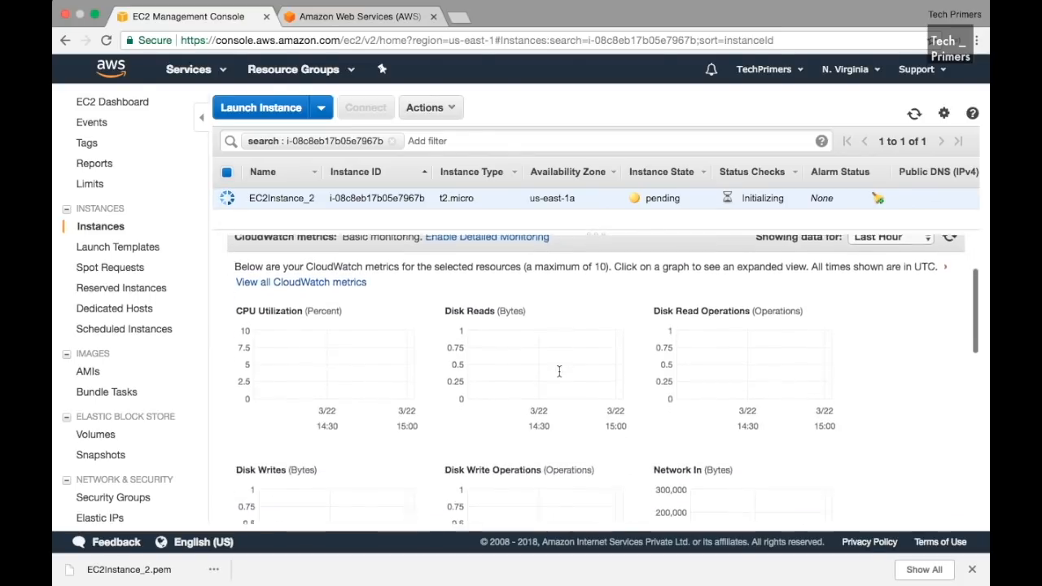
scroll(558, 371, down, 4)
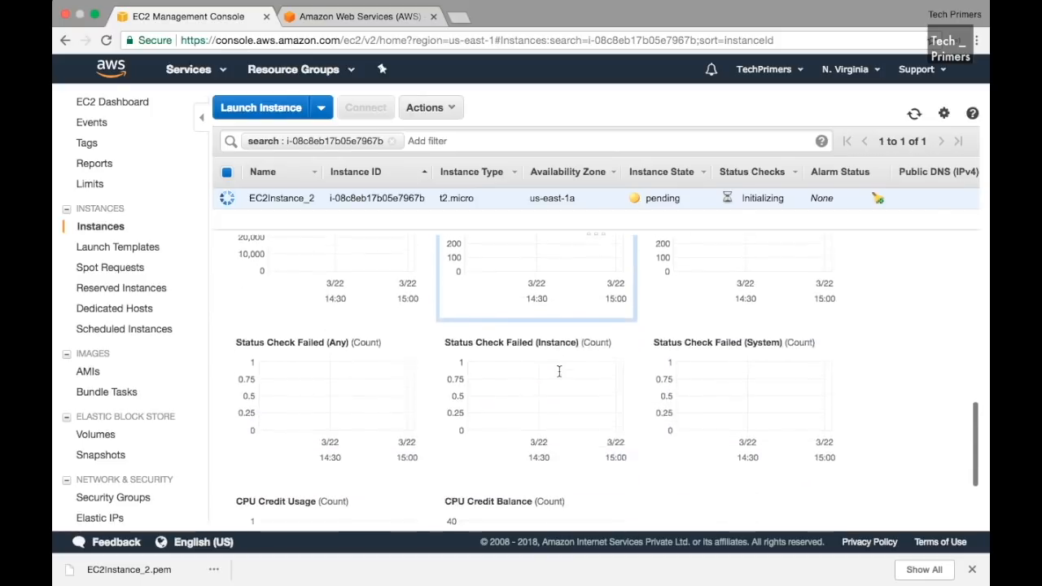
scroll(559, 371, up, 9)
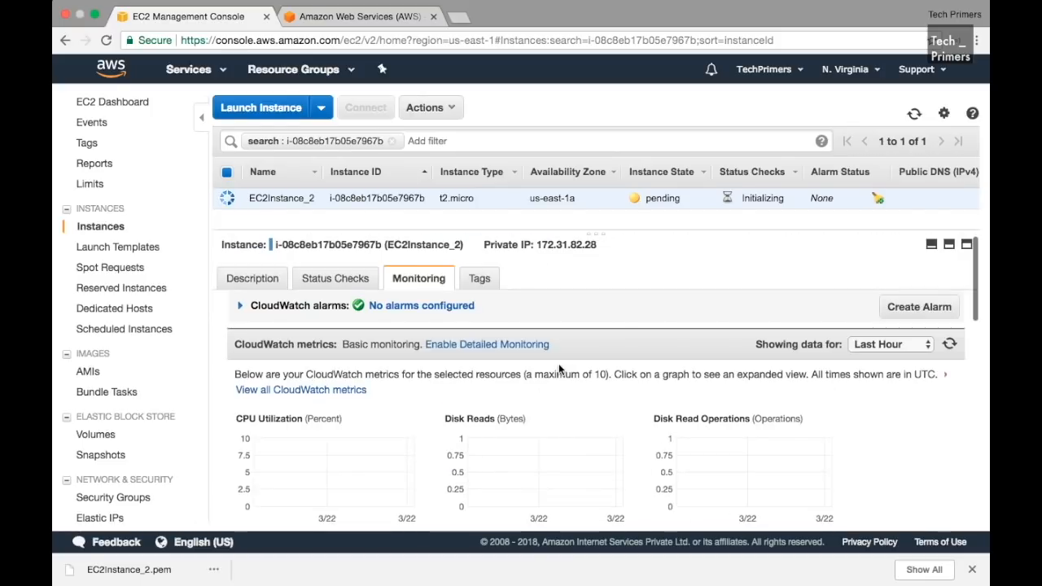
scroll(558, 369, down, 7)
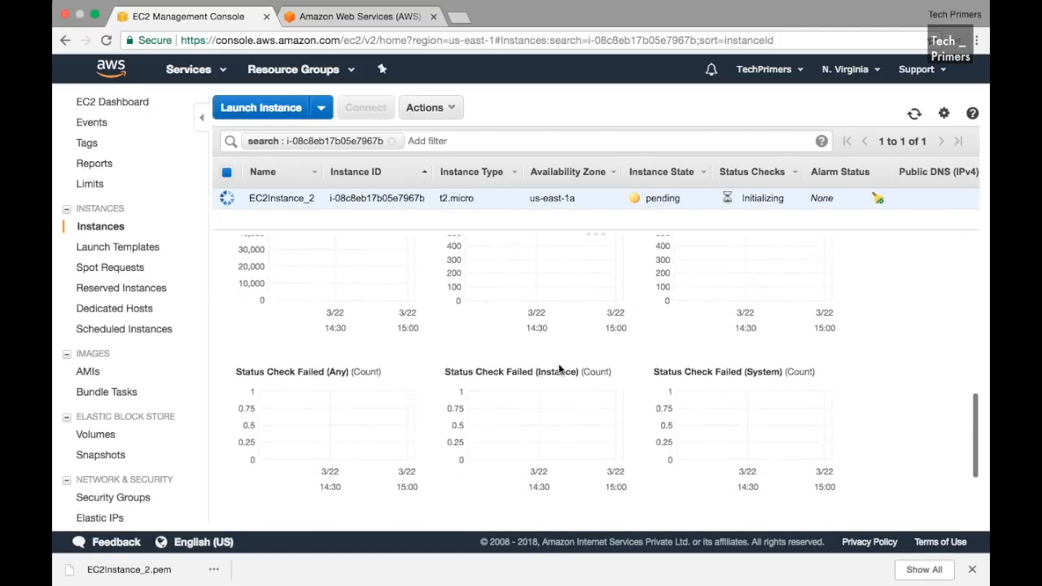
scroll(559, 364, up, 10)
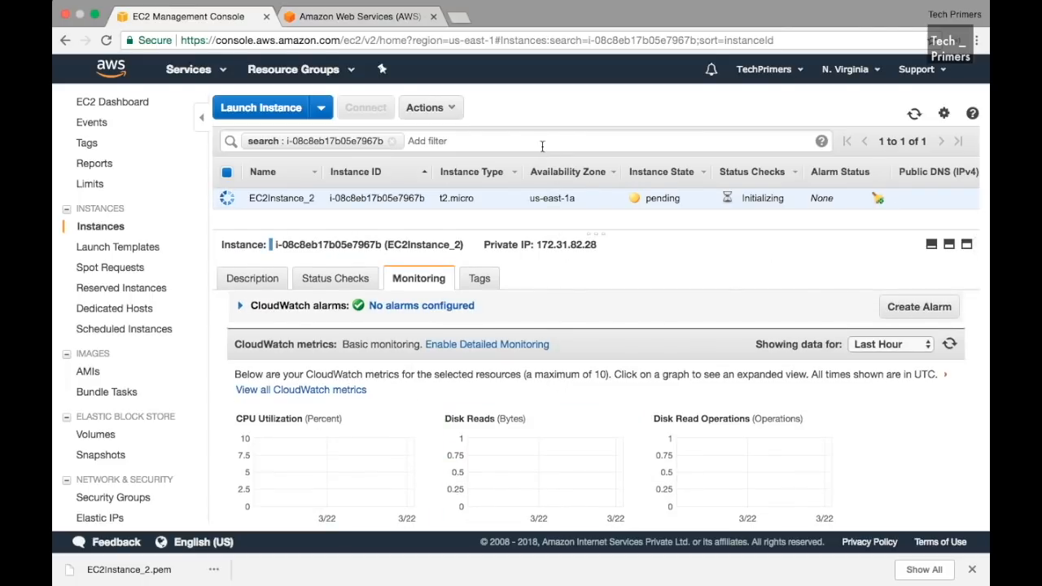
click(480, 279)
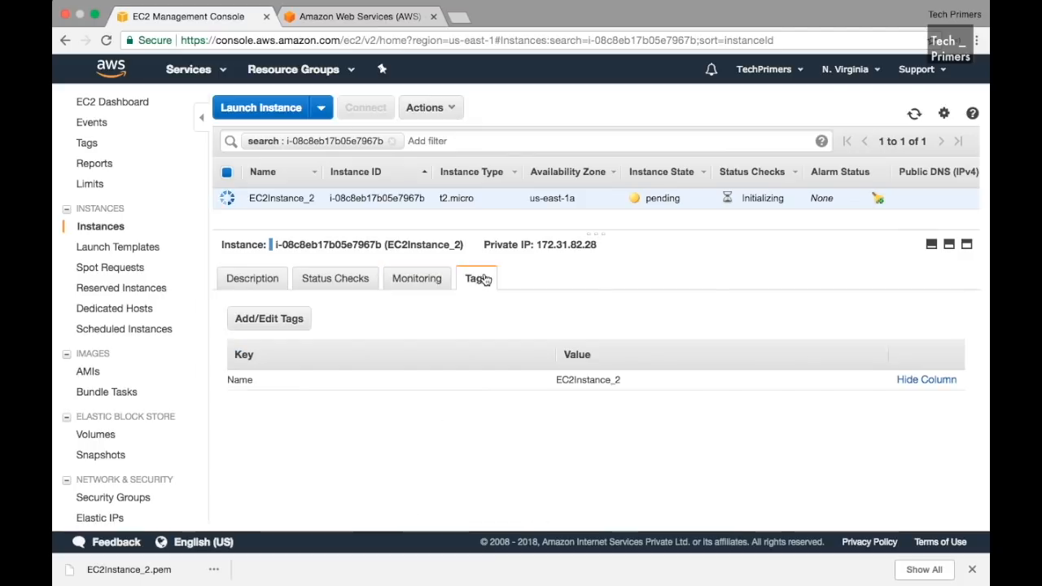
double_click(608, 383)
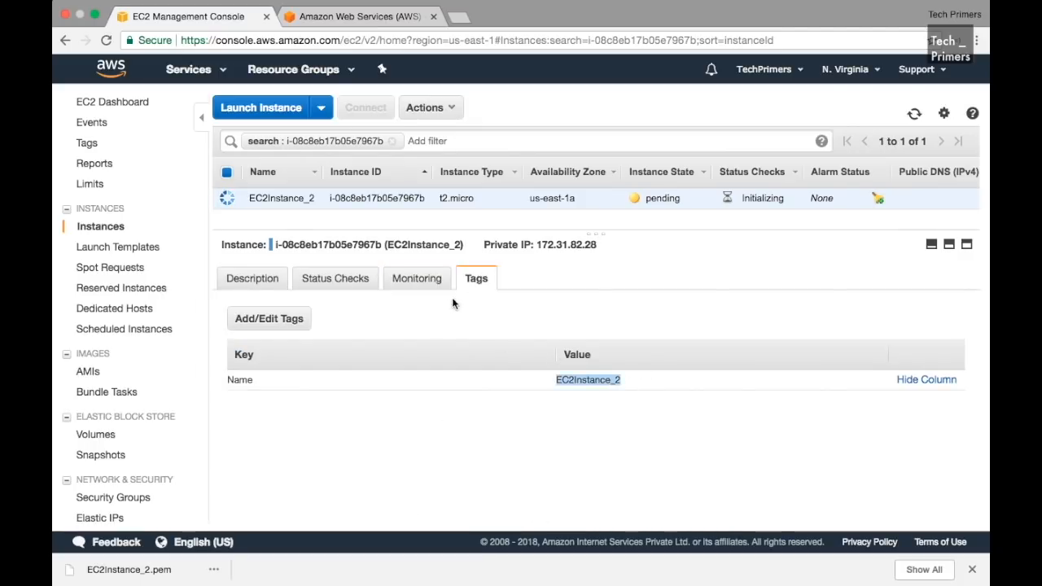
click(587, 375)
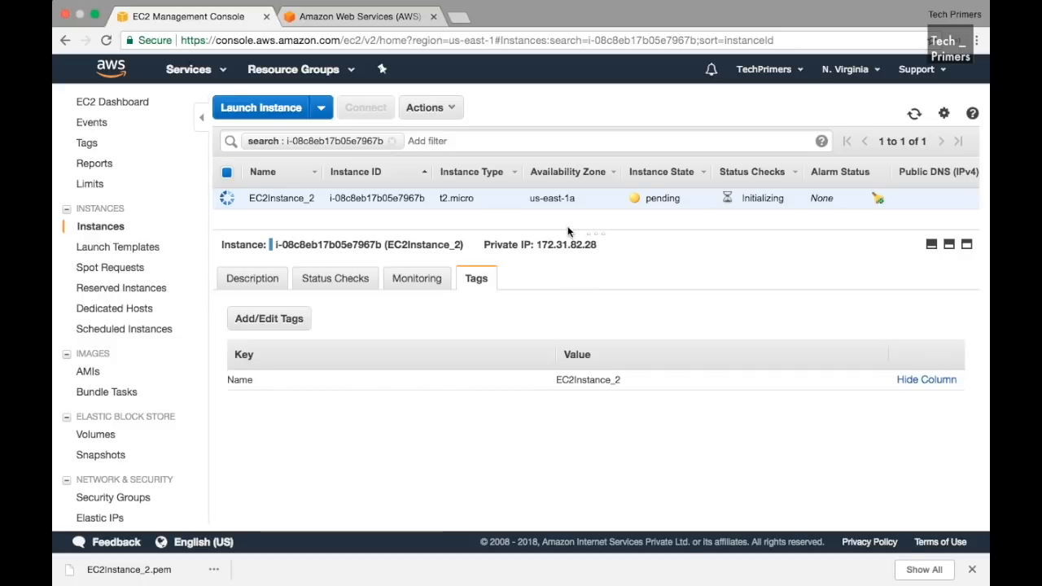
drag(594, 231, 595, 263)
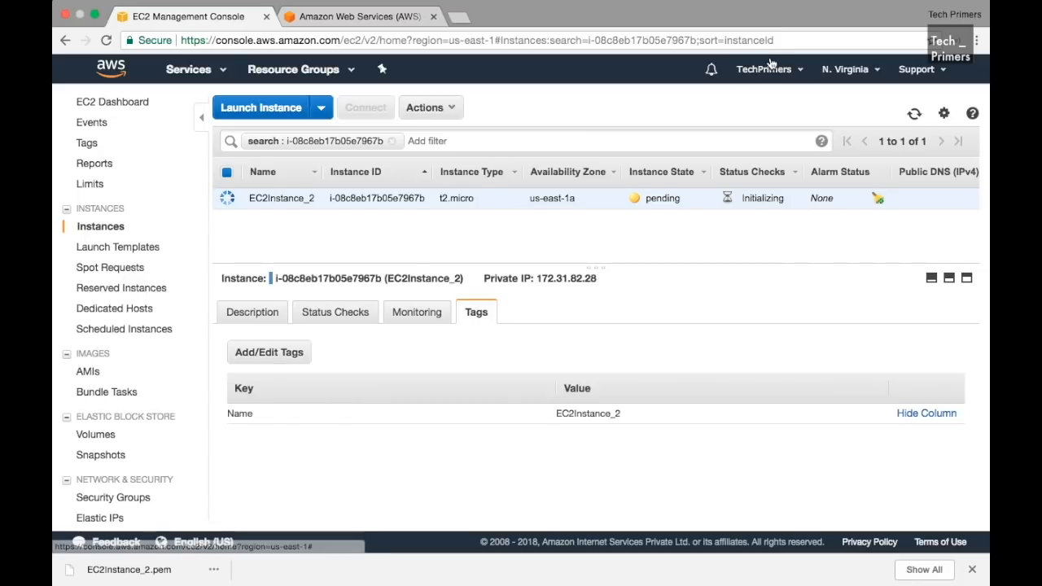
click(915, 114)
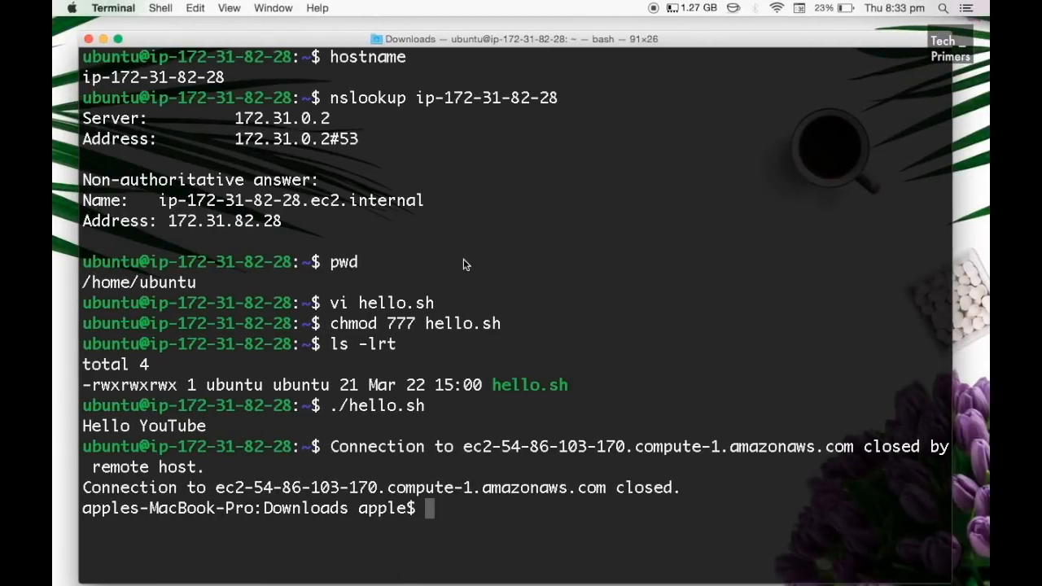
key(super+v)
key(Return)
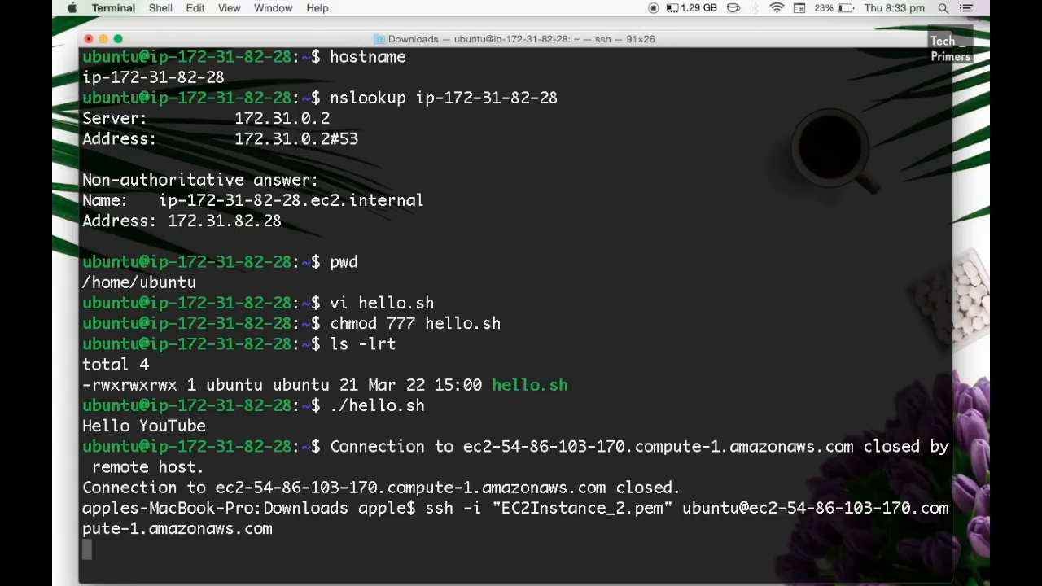
key(ctrl+c)
Step: Clear the Terminal screen
text(cleear)
key(Return)
text(cle)
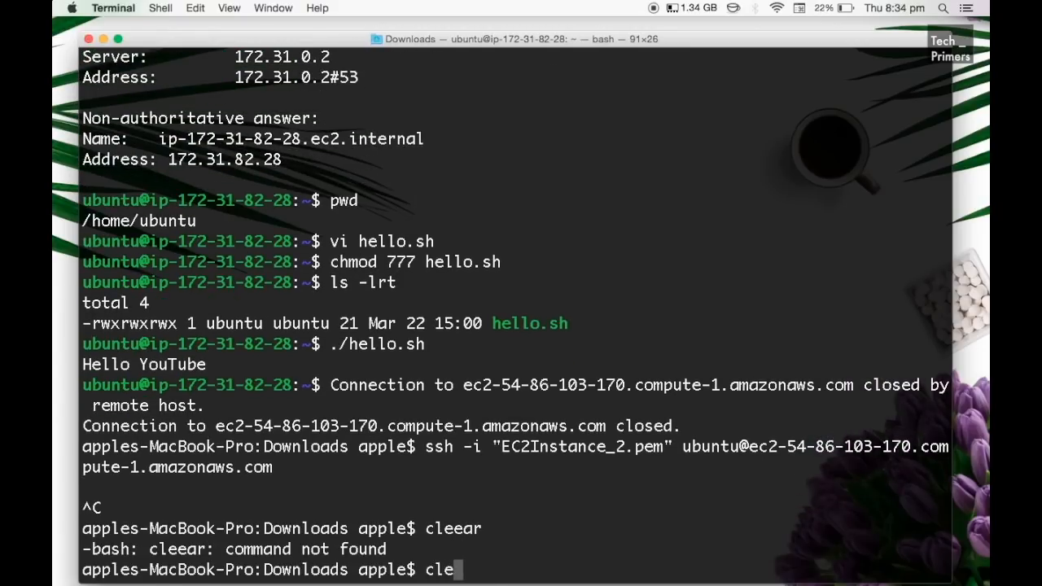
text(ar)
key(Return)
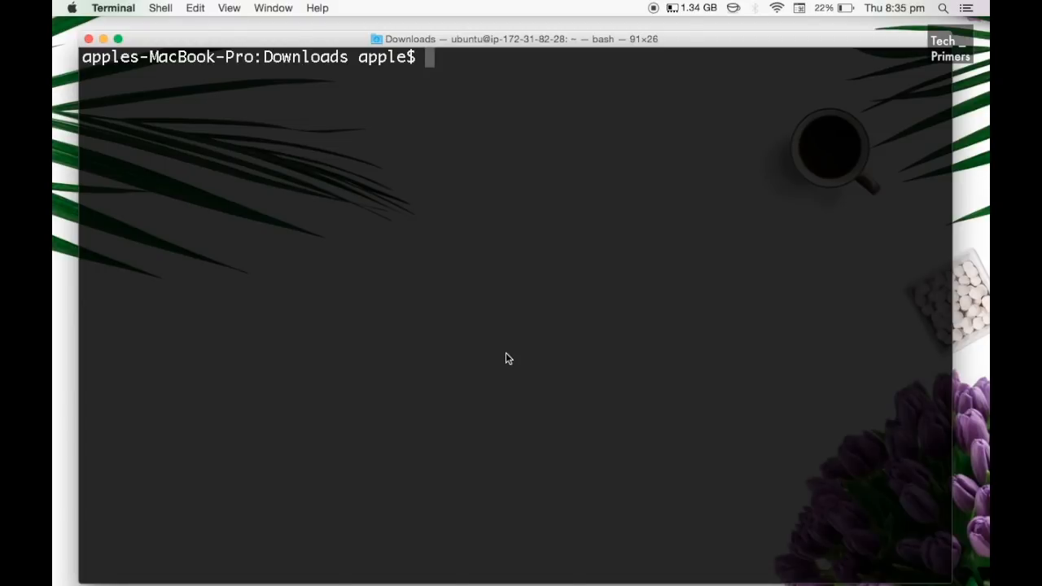
key(Up)
key(Return)
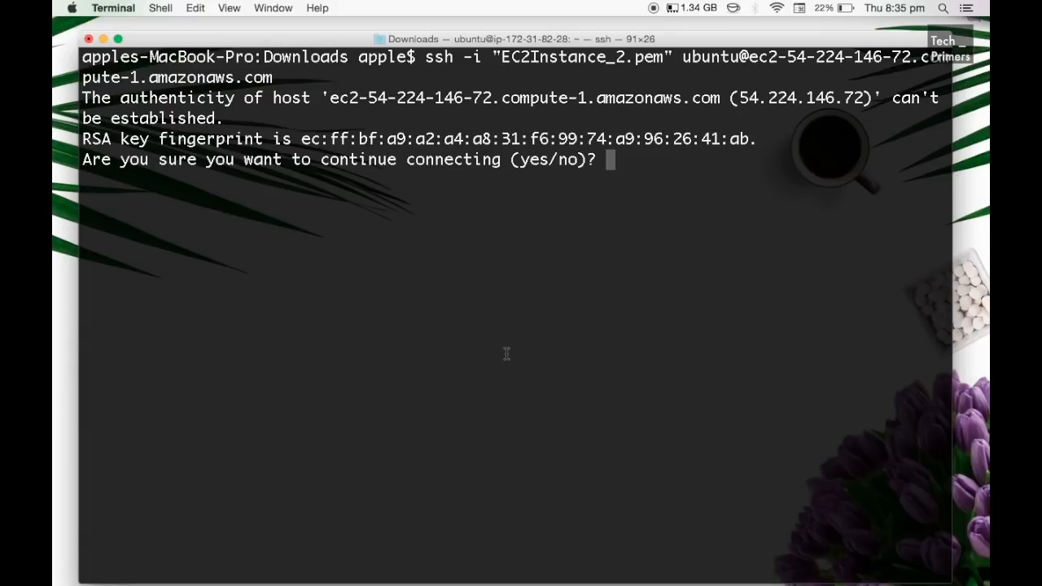
text(yes)
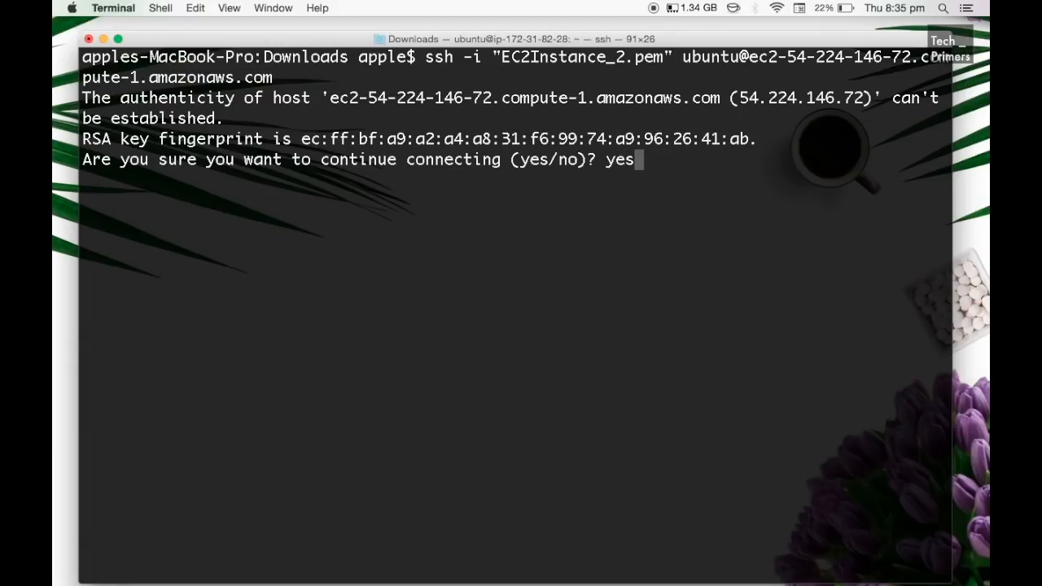
key(Return)
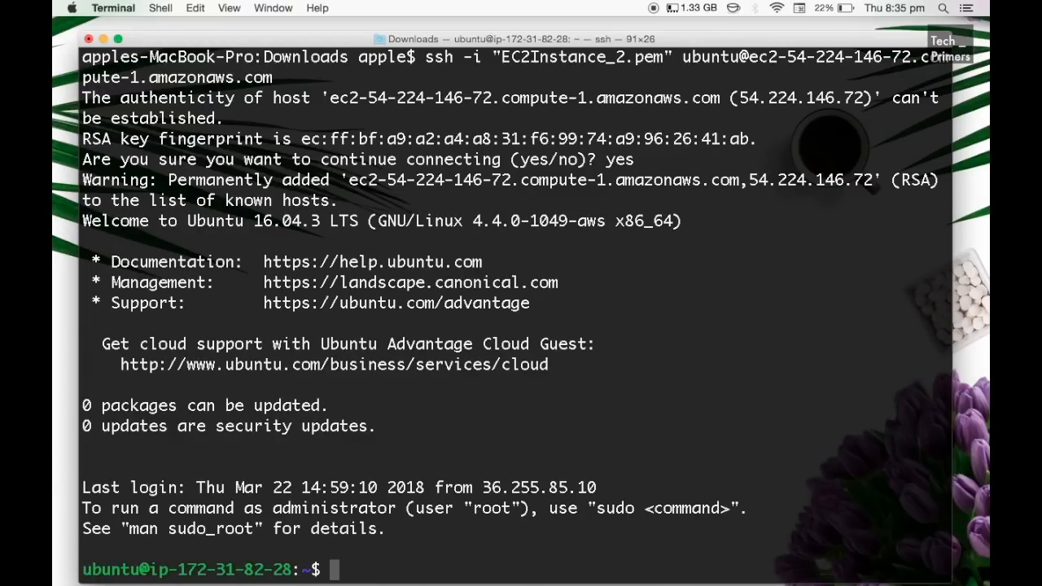
Step: Print the working directory on the instance and list its files
text(pwd)
key(Return)
text(ls)
key(Return)
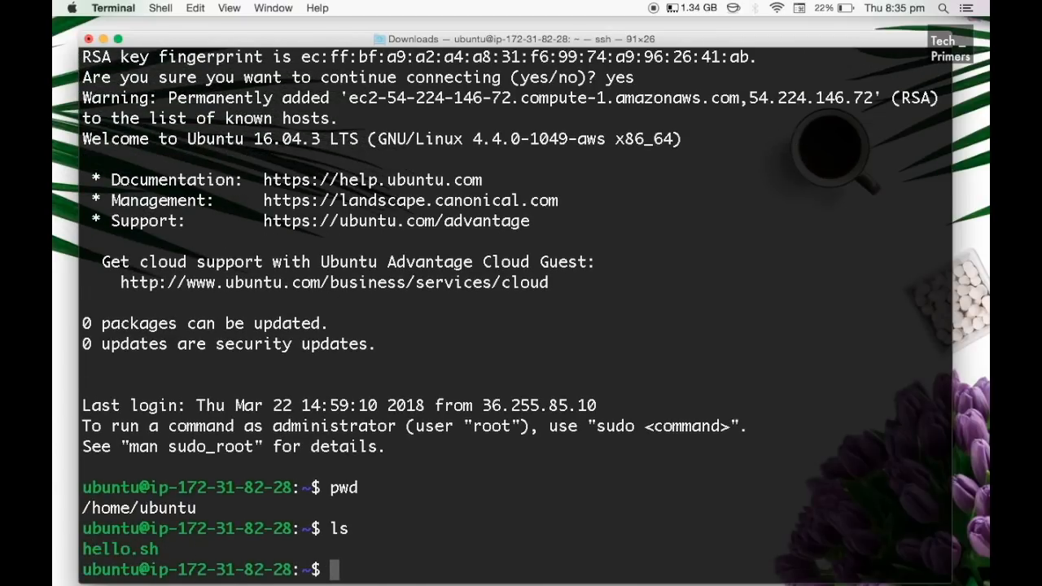
Step: Run the hello.sh script again on the restarted instance
text(./helo)
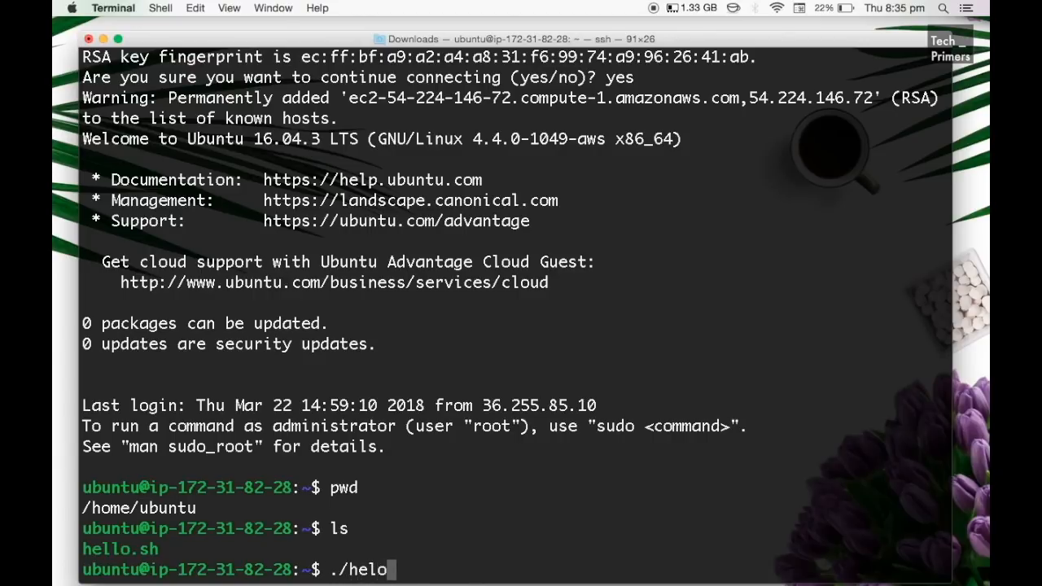
key(Return)
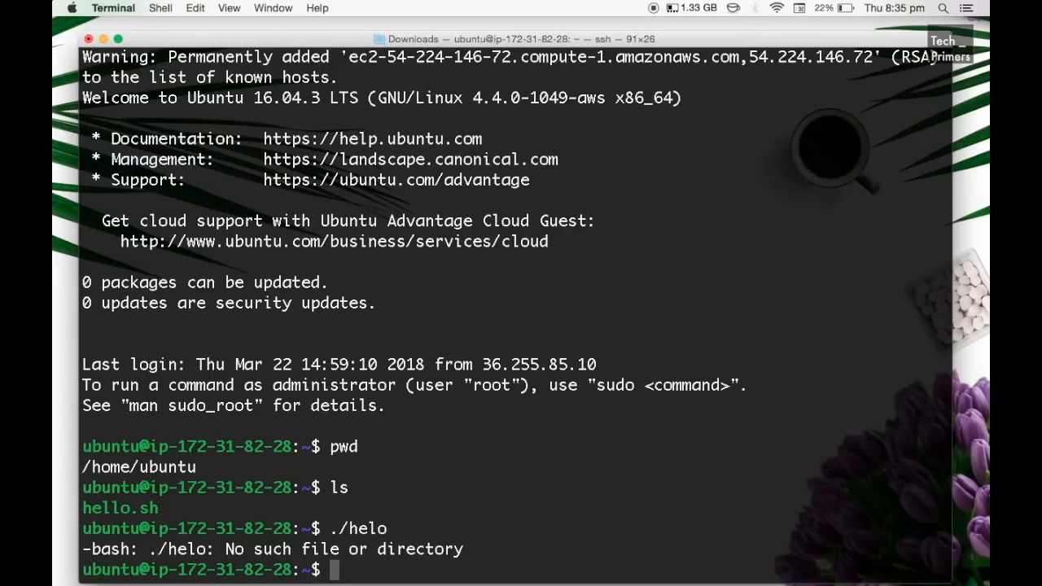
text(./hel)
key(Tab)
key(Return)
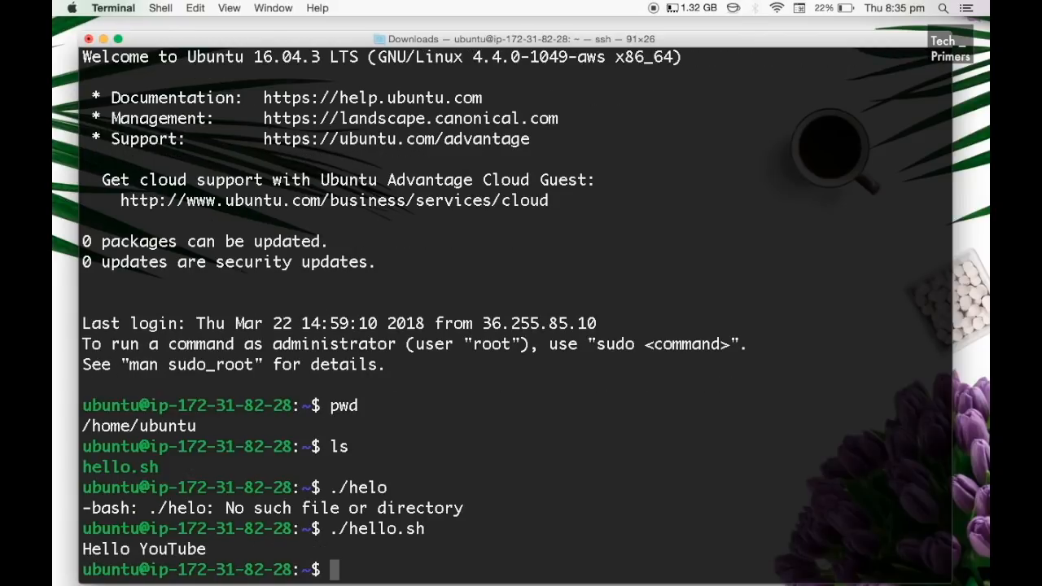
Step: Switch to the EC2 console, dismiss the connection instructions and terminate the instance EC2Instance_2, confirming the request
key(ctrl+Right)
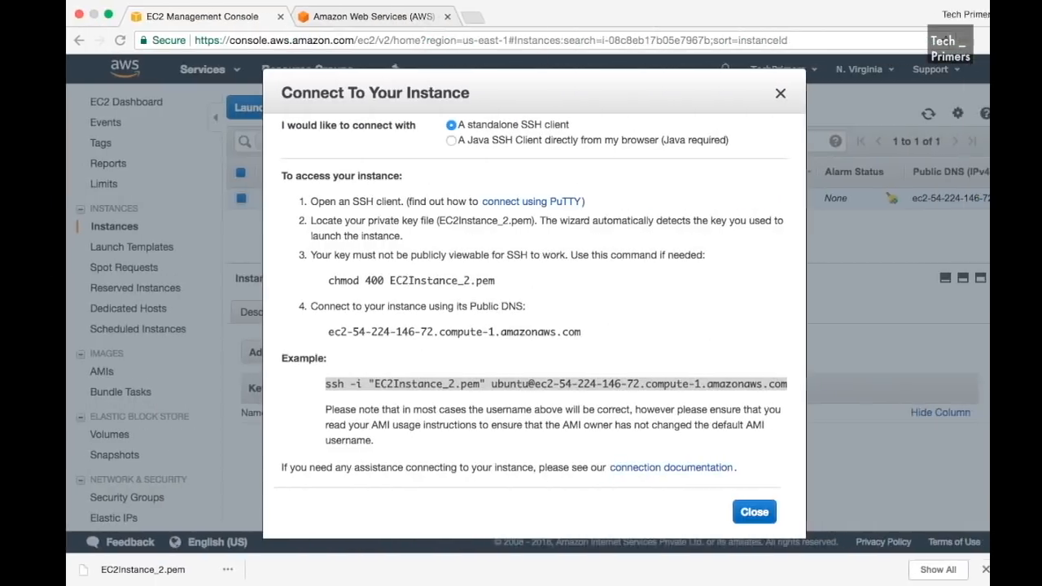
click(739, 511)
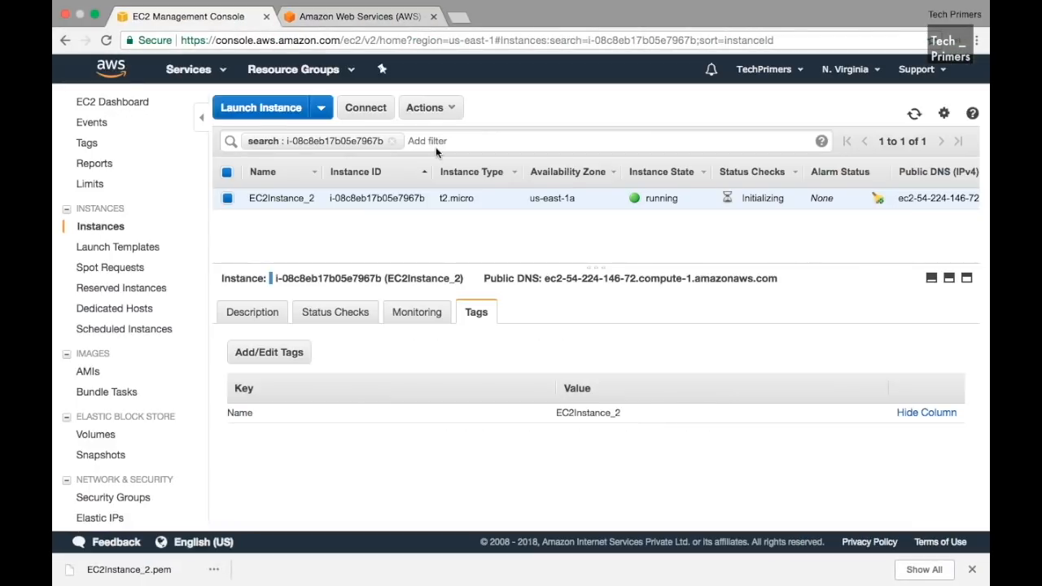
click(425, 108)
mouse_move(457, 189)
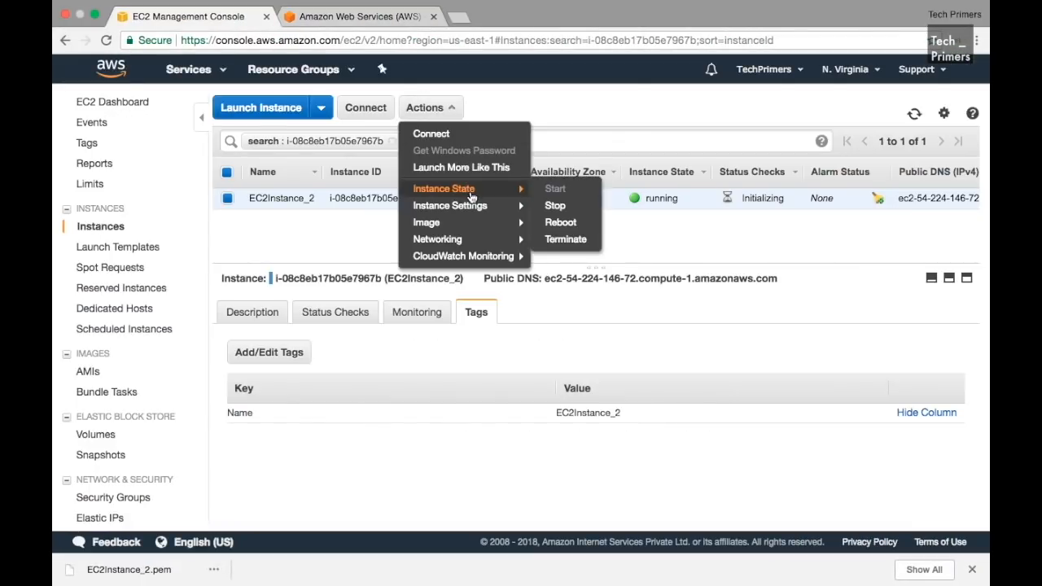
click(575, 253)
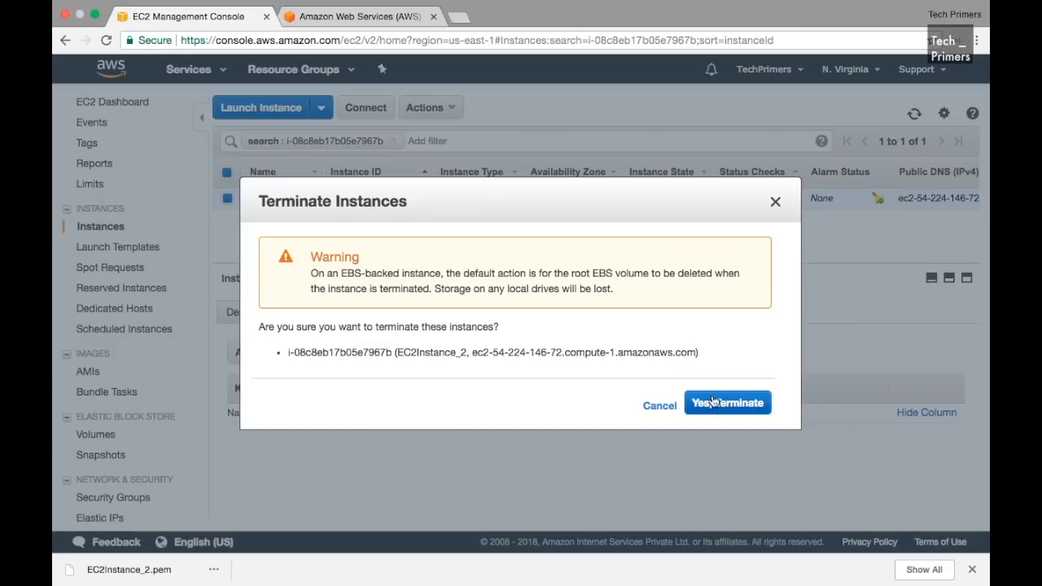
click(712, 402)
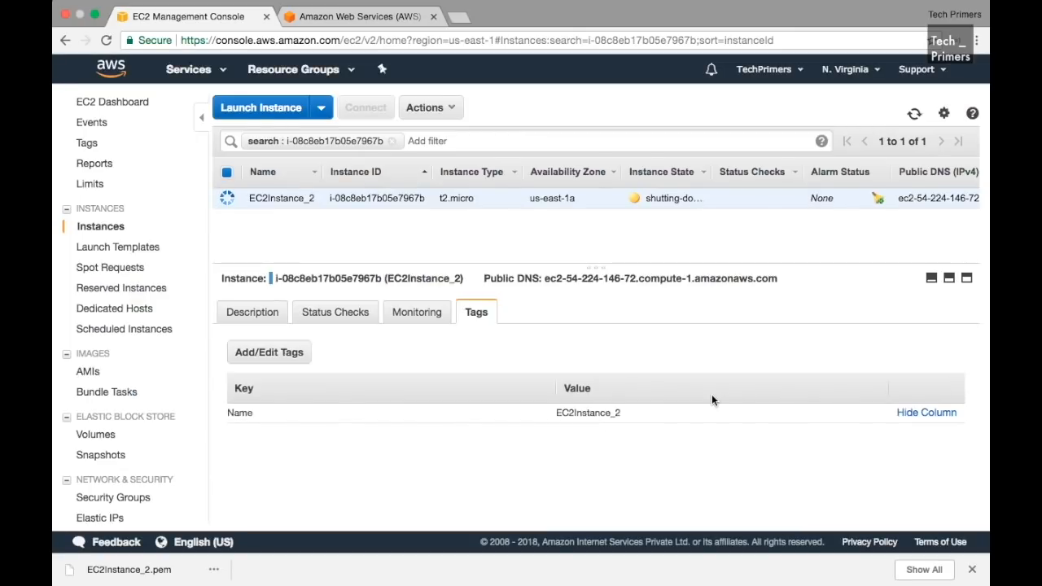
Step: Check the SSH session in Terminal, and return to the EC2 console to refresh the state of EC2Instance_2
key(ctrl+Left)
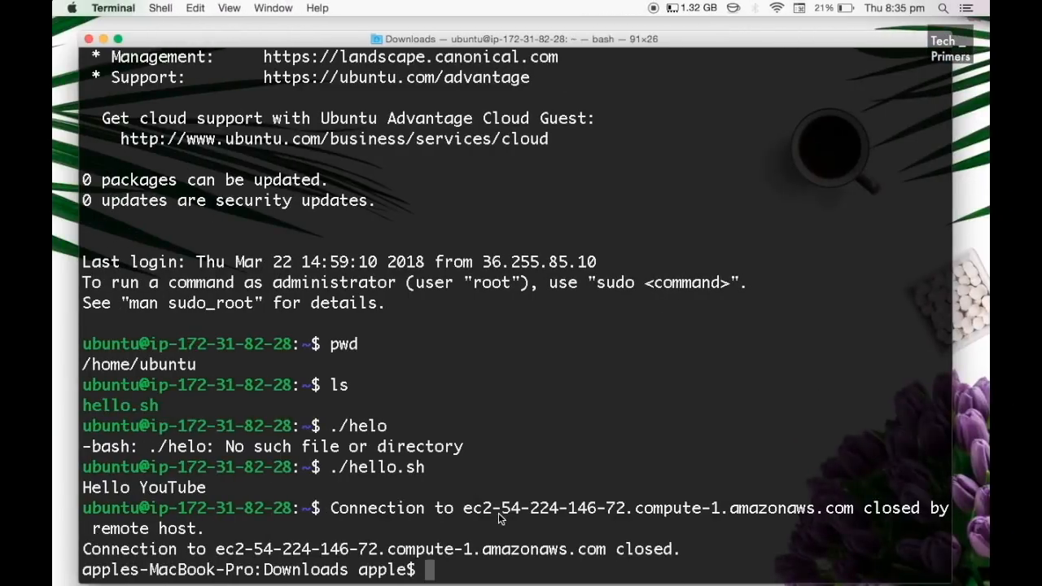
triple_click(387, 471)
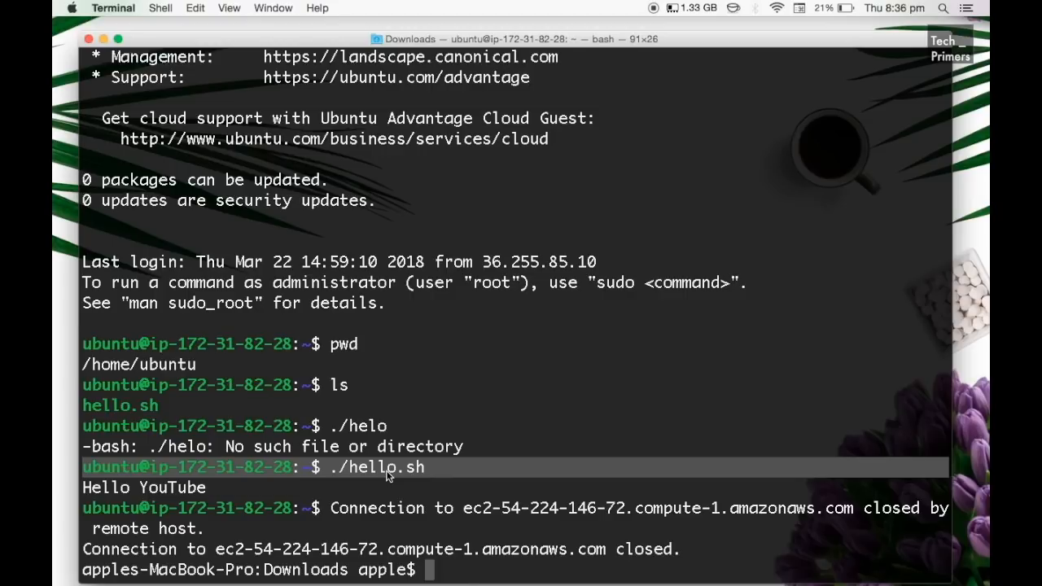
key(ctrl+Right)
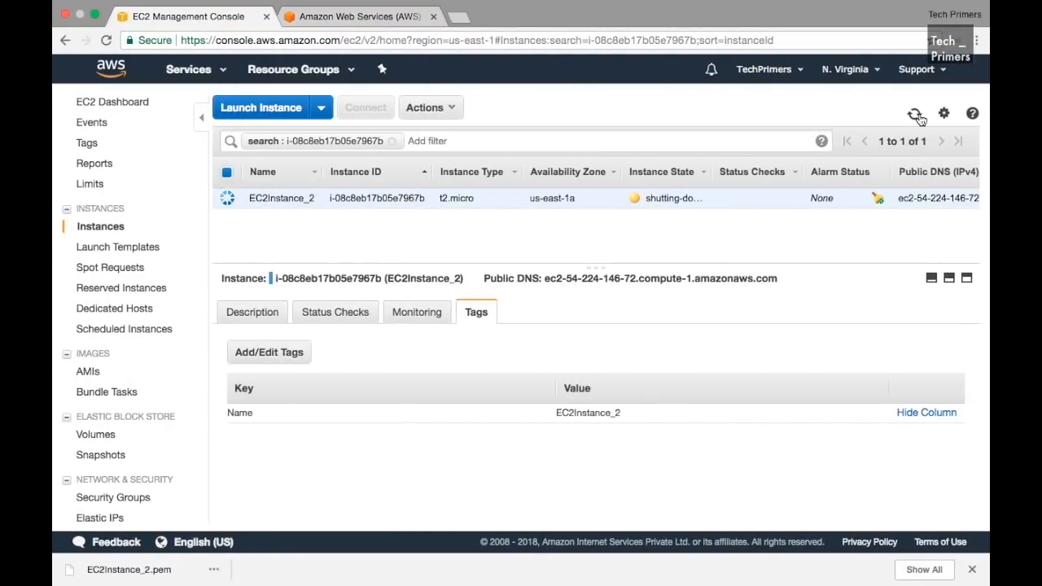
click(916, 115)
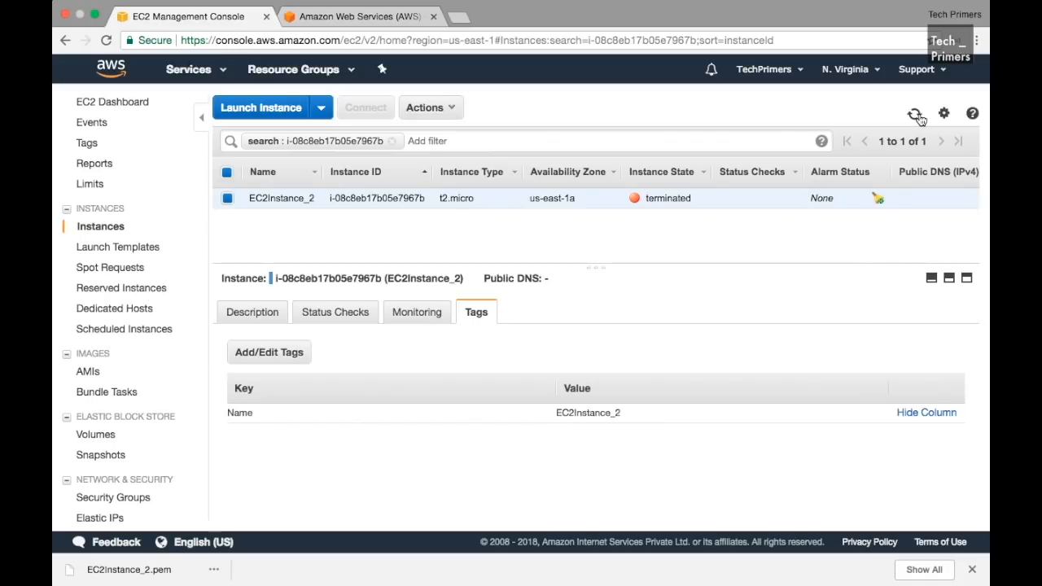
Step: Clear the instance ID search filter and open the system log of the terminated instance EC2Instance_2
click(391, 141)
right_click(686, 199)
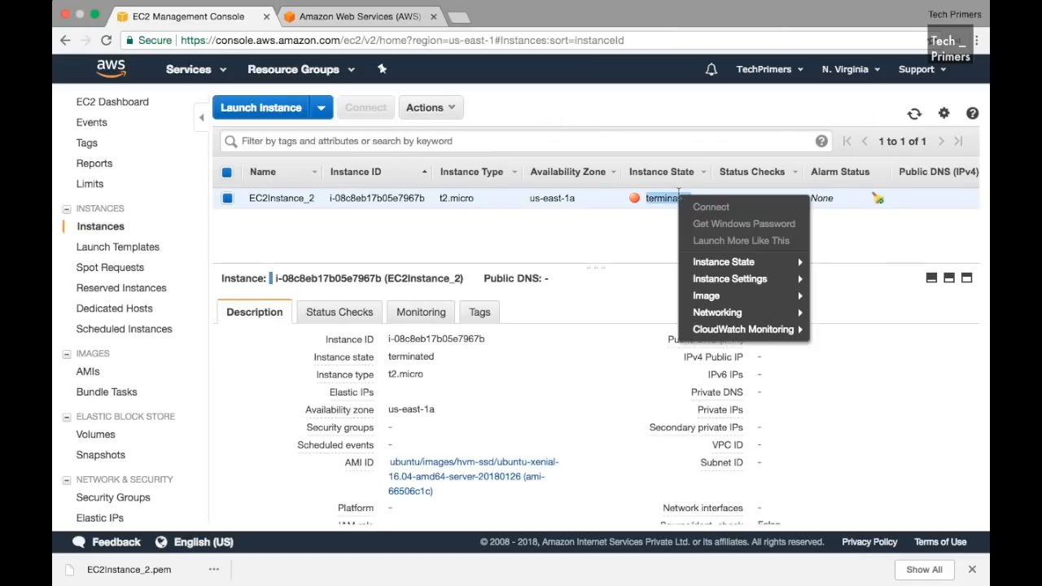
mouse_move(719, 281)
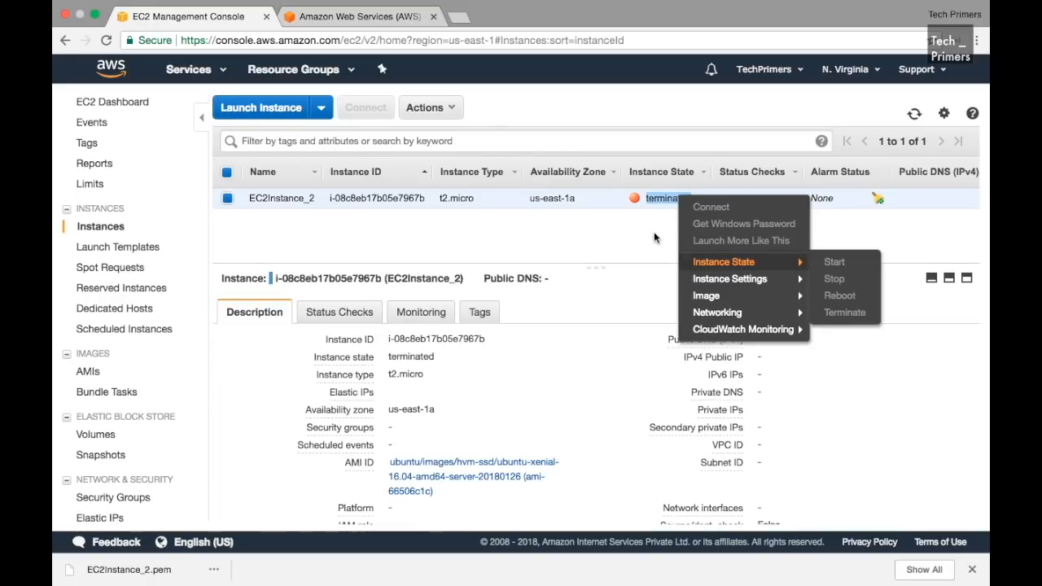
mouse_move(810, 262)
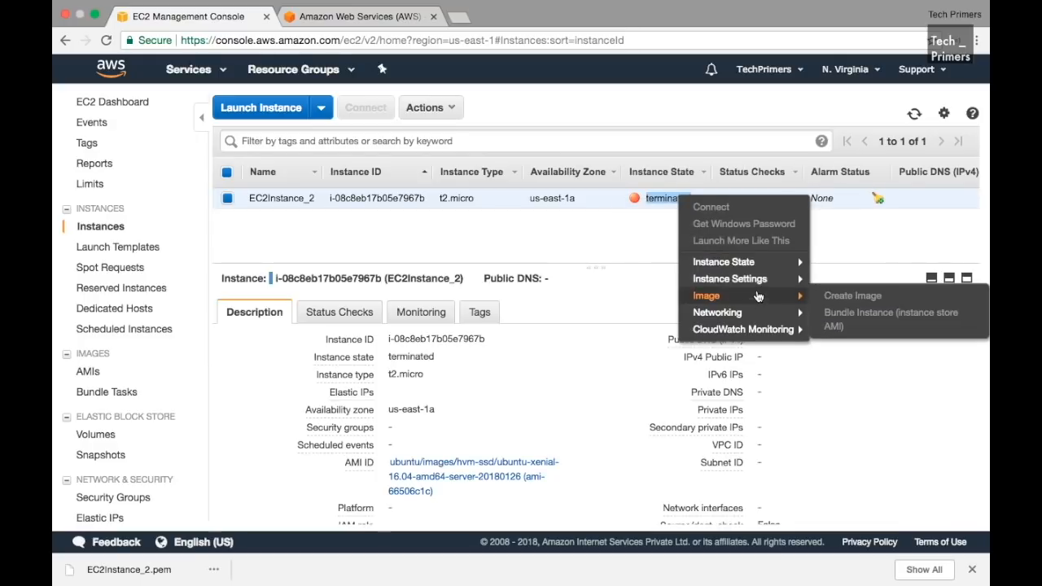
mouse_move(757, 281)
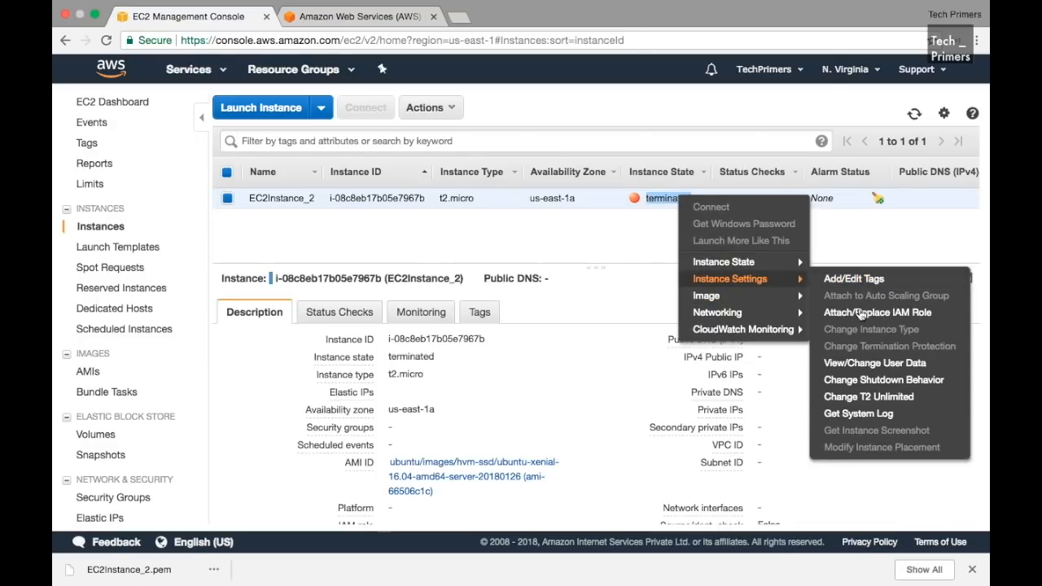
click(864, 413)
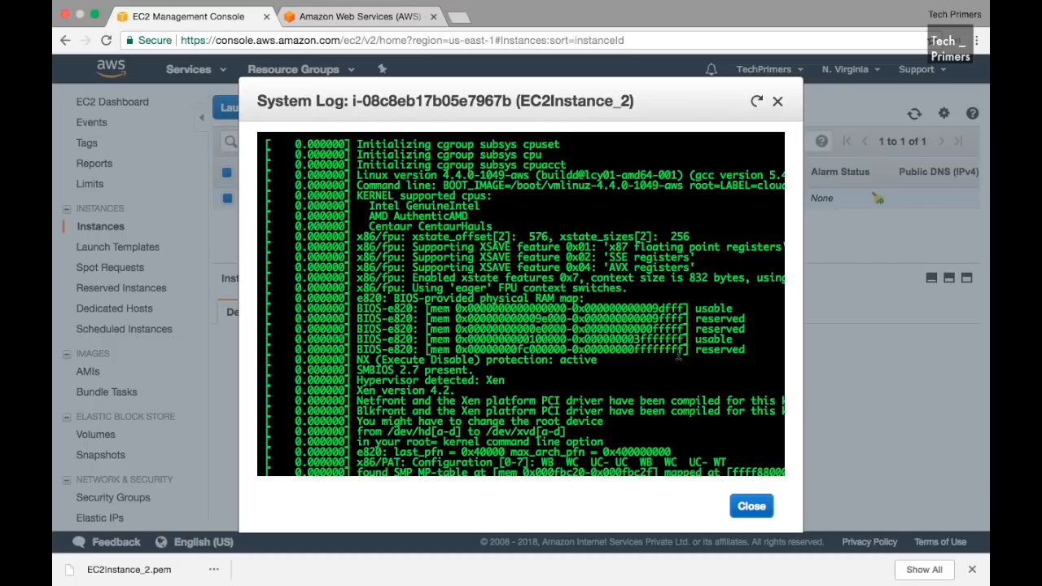
Step: Read through the system log of EC2Instance_2 to its end and close it
scroll(684, 358, down, 10)
scroll(678, 353, down, 20)
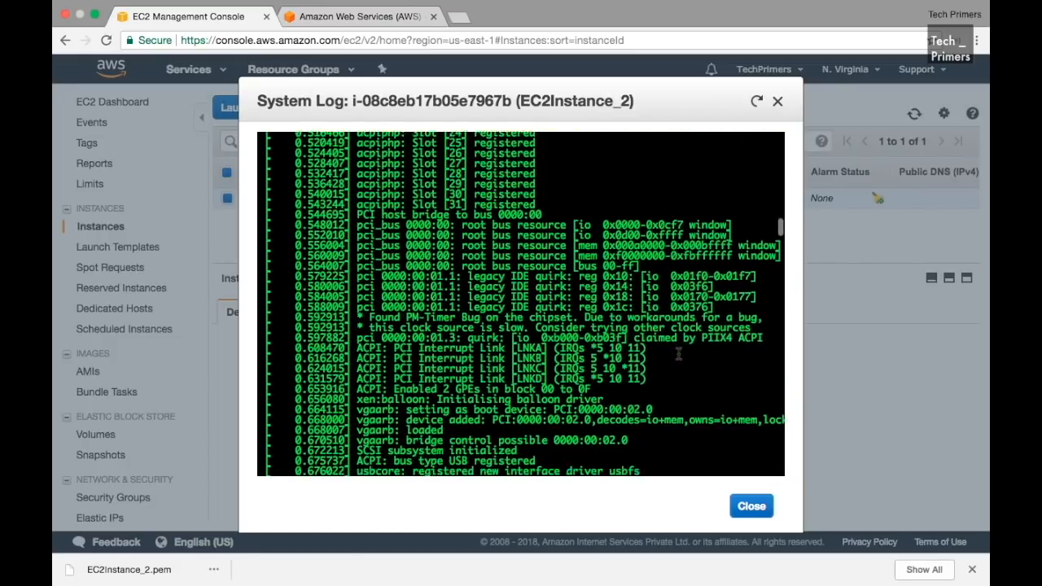
scroll(678, 354, down, 20)
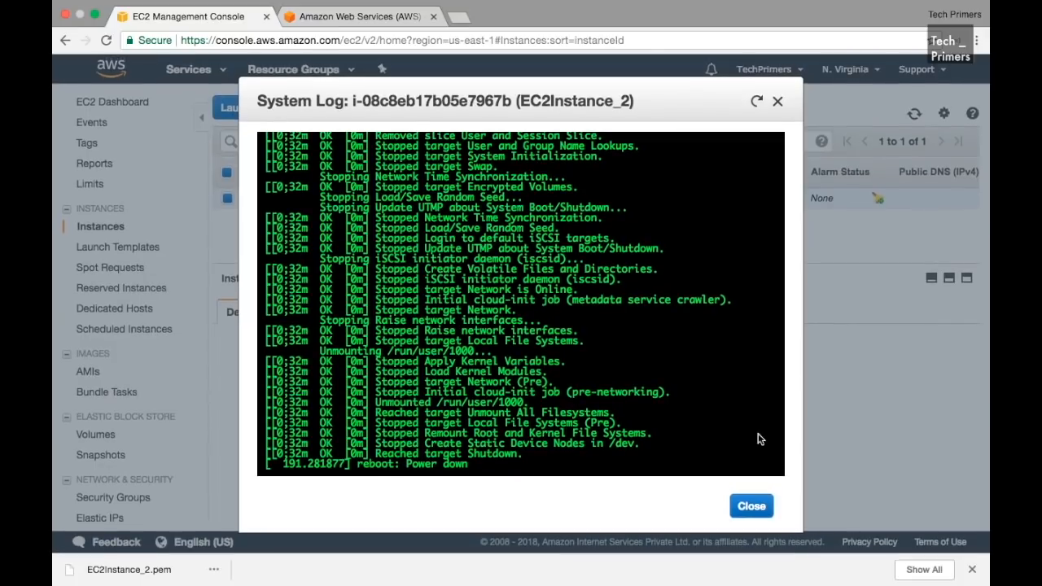
click(752, 508)
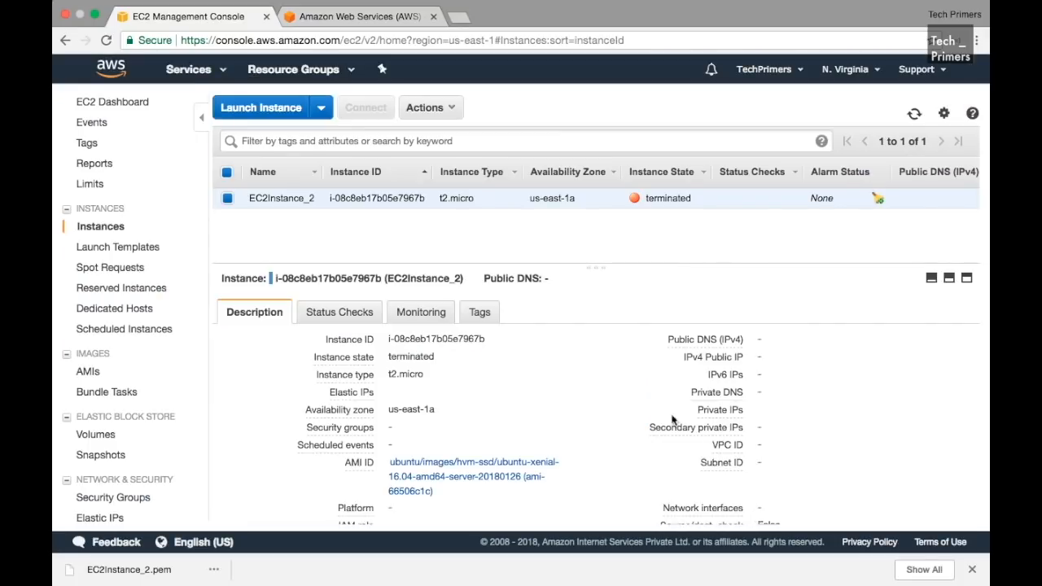
Step: View the Launch Templates page, and return to the instances list to check the actions offered for EC2Instance_2
click(145, 250)
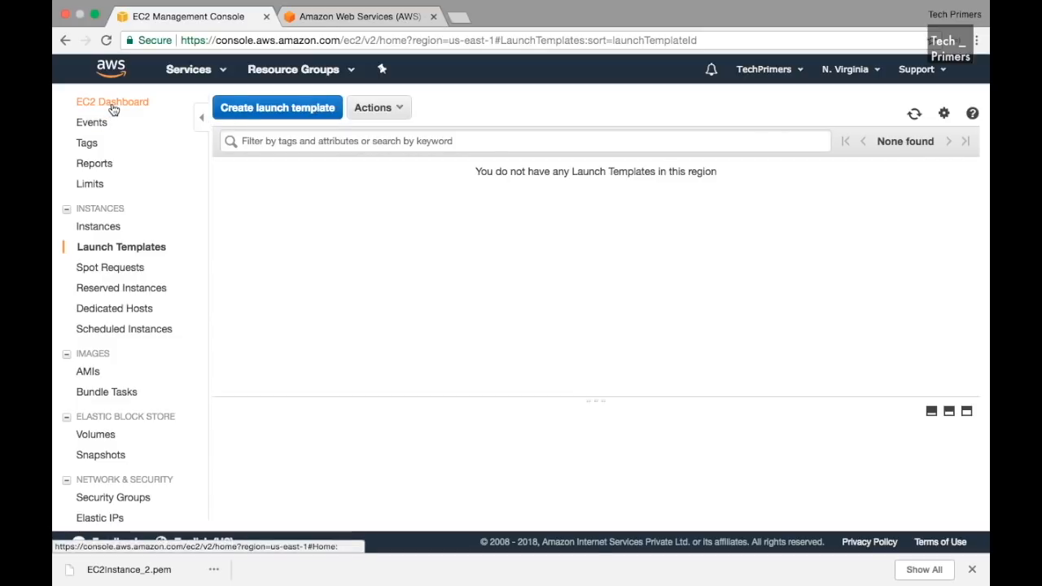
click(78, 226)
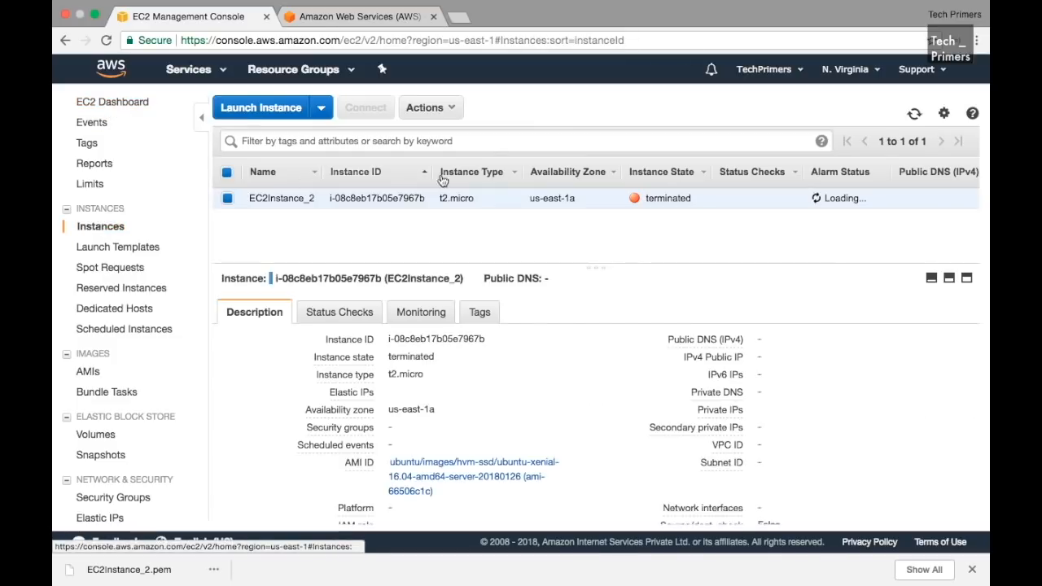
right_click(558, 199)
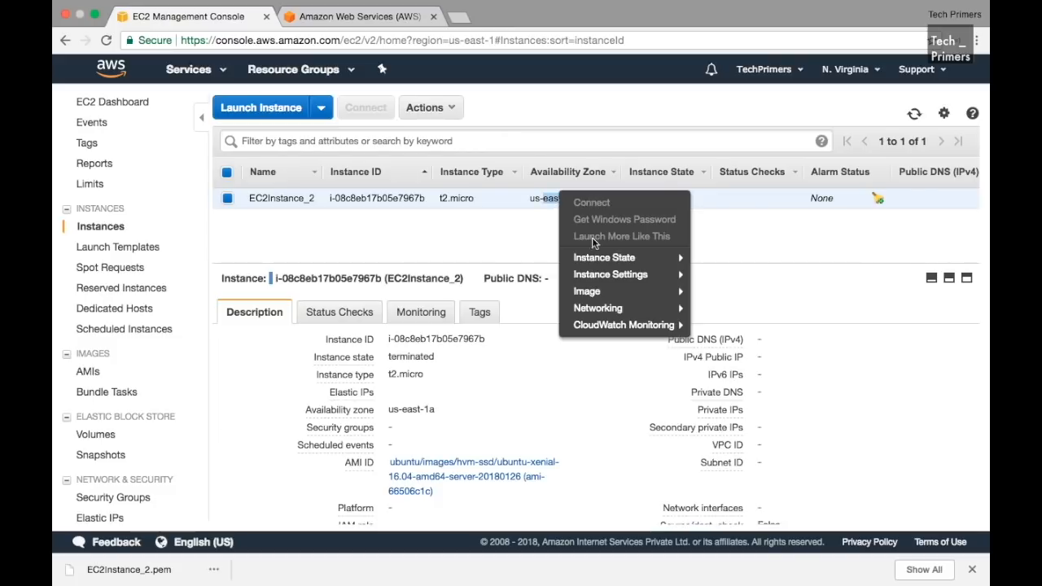
Step: Start the launch instance wizard and look through the available Quick Start machine images
click(273, 108)
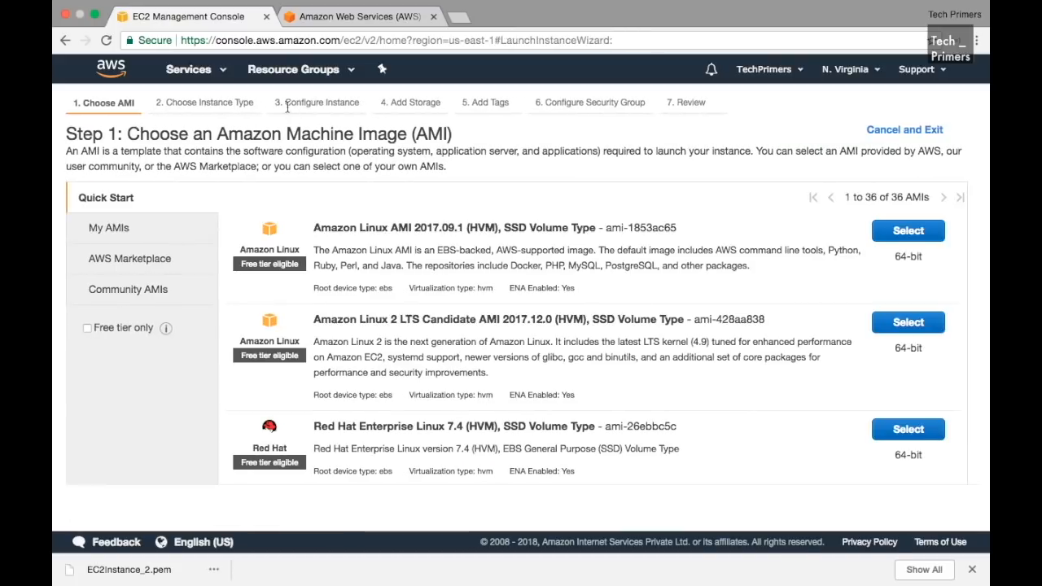
scroll(528, 345, down, 15)
scroll(529, 345, up, 12)
scroll(529, 345, down, 3)
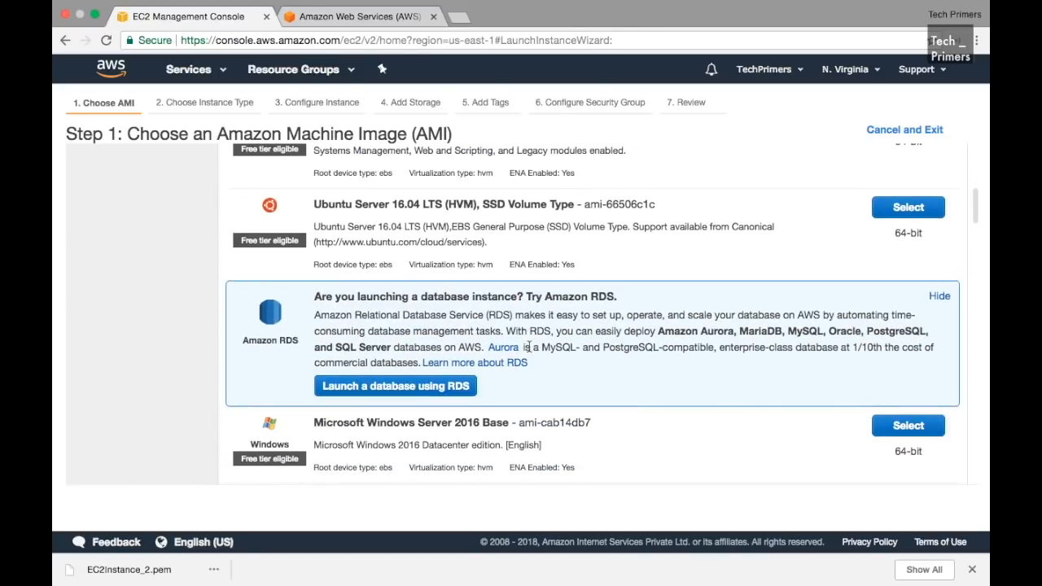
scroll(529, 346, up, 7)
Step: Leave the launch wizard for the AWS console home page and open the running instances list from the EC2 dashboard
click(189, 69)
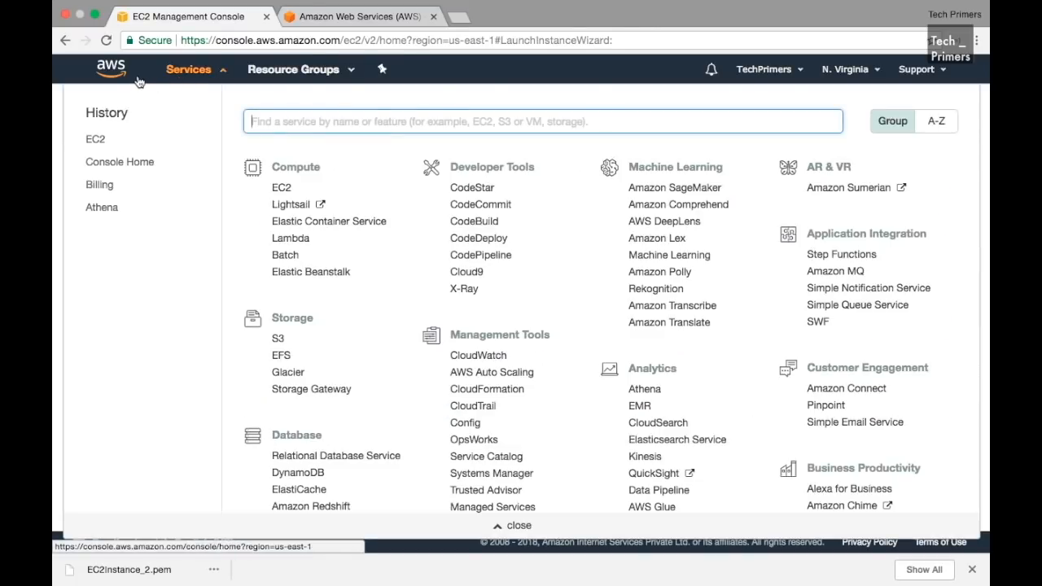
click(116, 72)
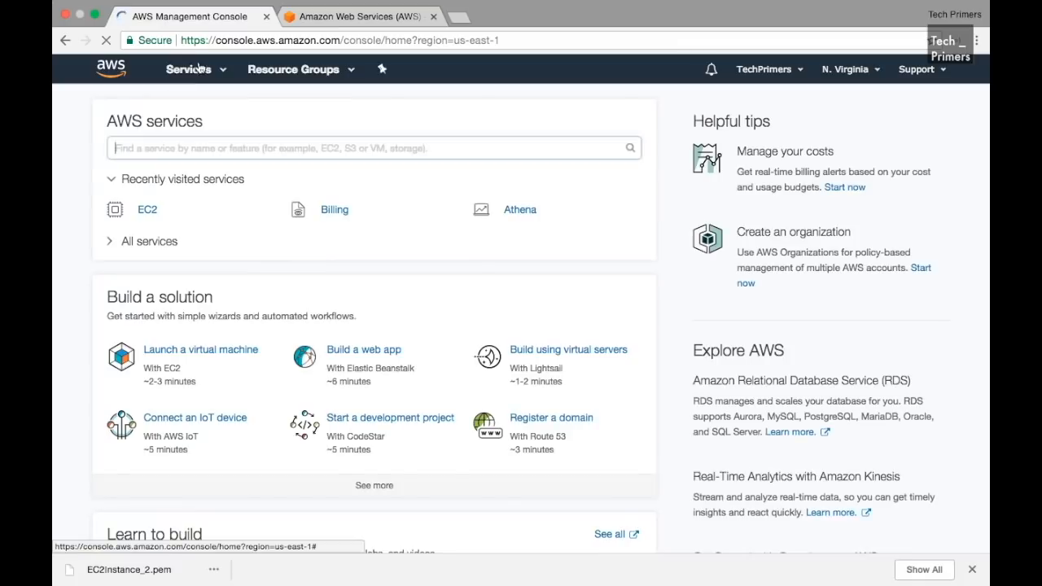
click(149, 211)
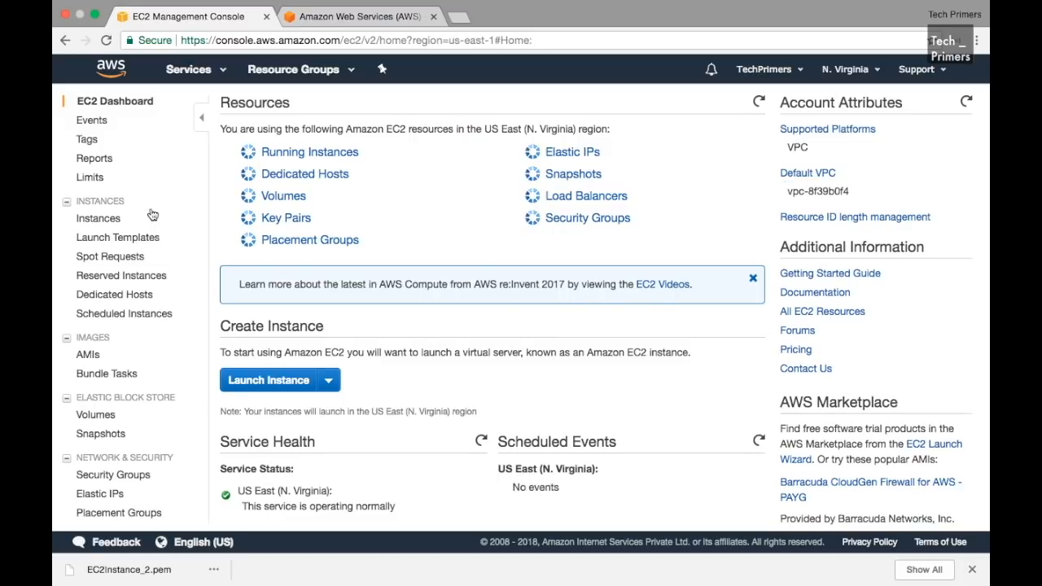
click(282, 152)
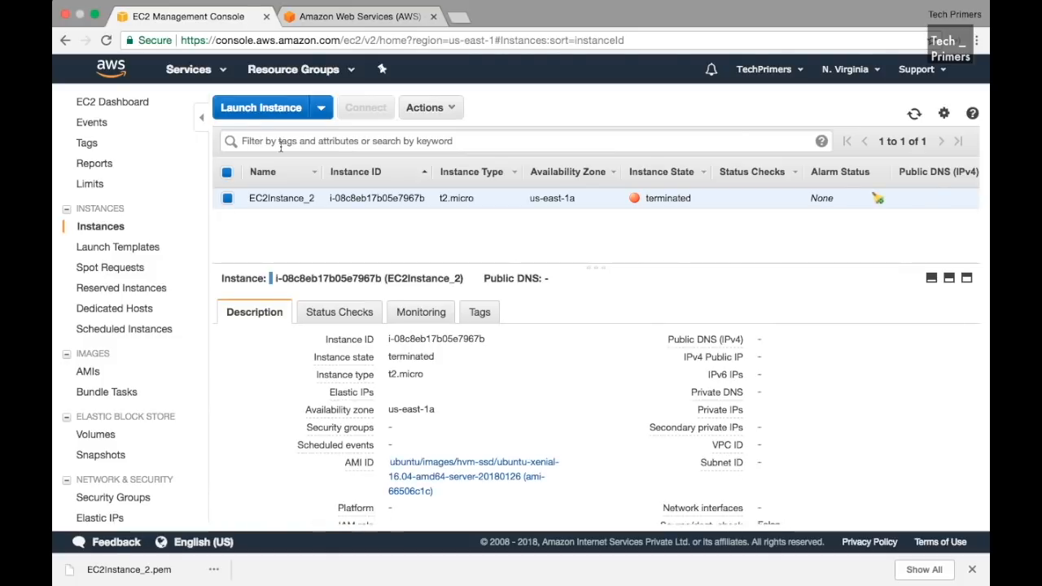
Step: Review the form for creating a launch template, including its network interface, storage and tag sections, and return to the EC2 service home
click(140, 247)
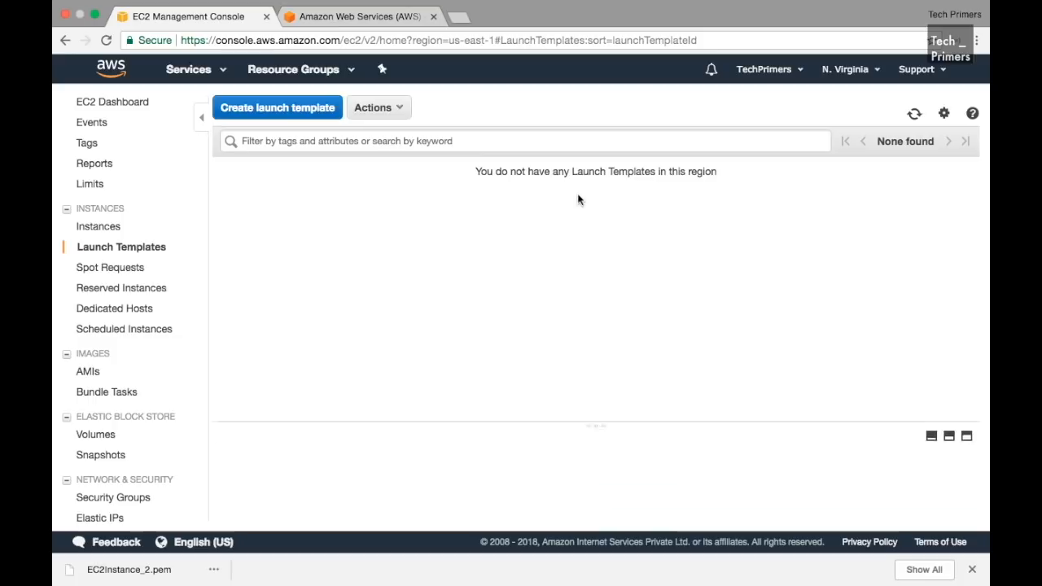
click(311, 114)
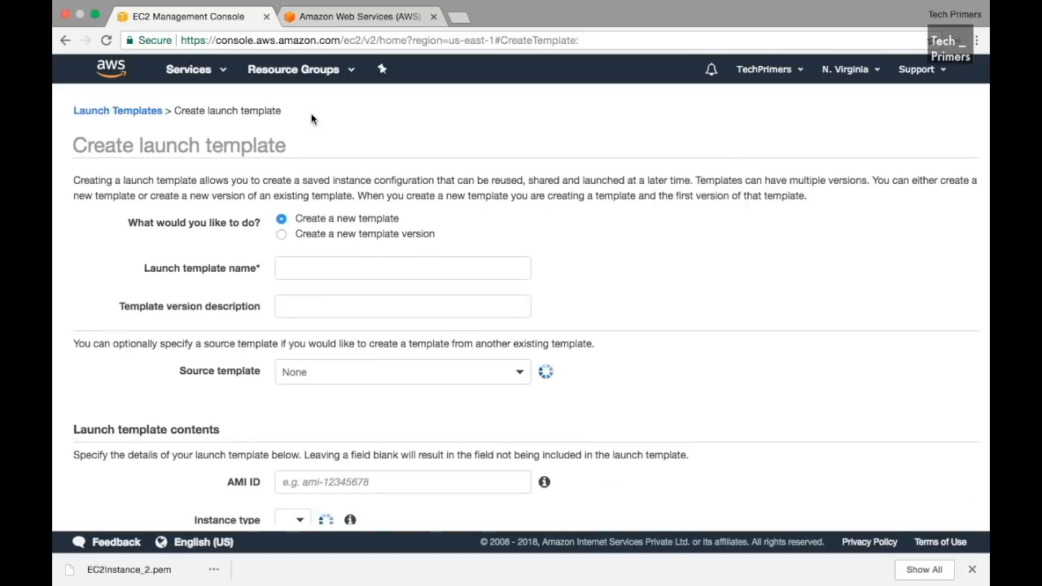
scroll(362, 248, down, 3)
scroll(362, 253, down, 10)
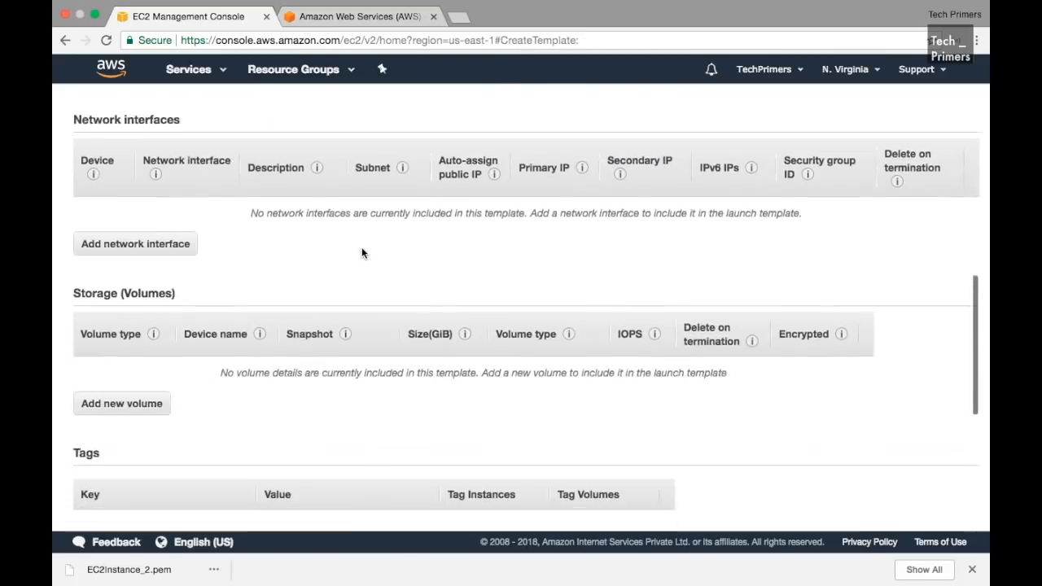
scroll(362, 253, up, 15)
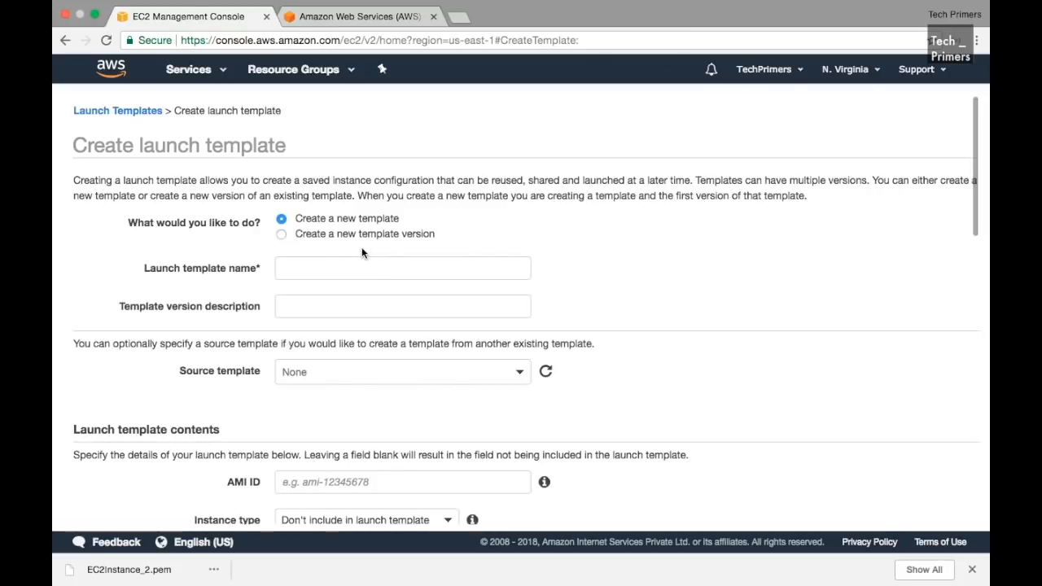
click(188, 72)
click(282, 188)
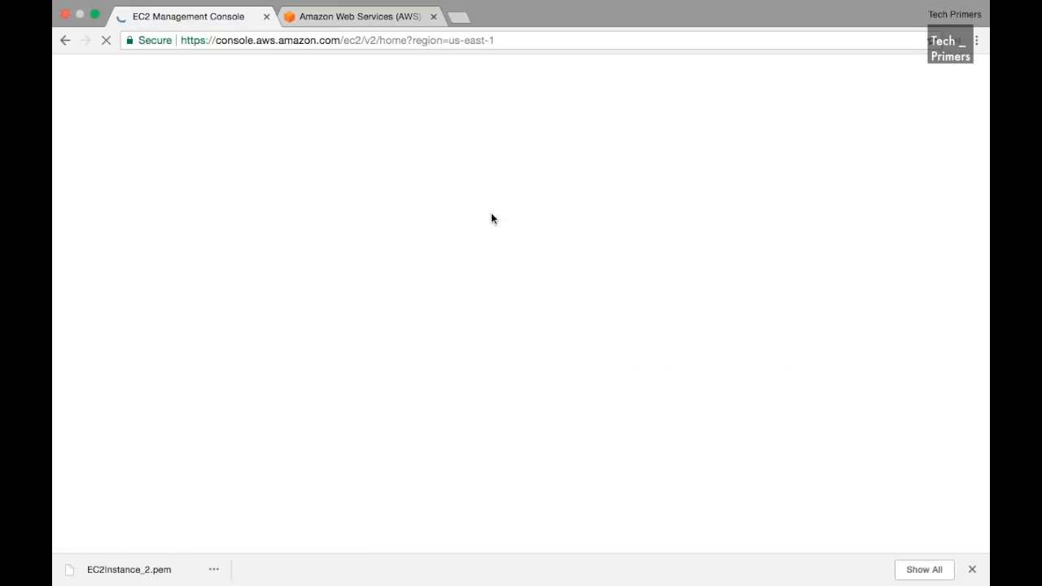